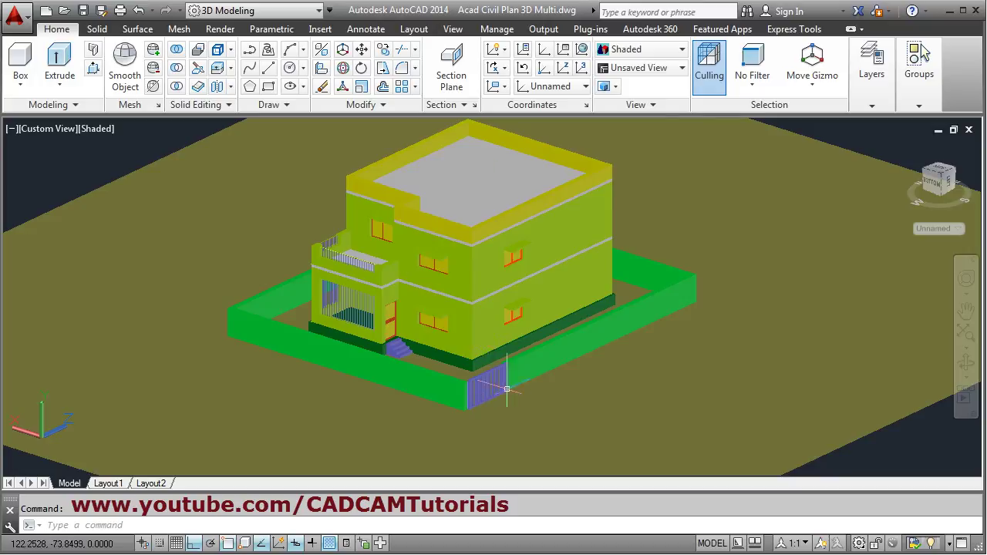
# - Open the Materials Browser and expand Home and the Autodesk Library to list its material categories
pyautogui.scroll(3, 518, 341)
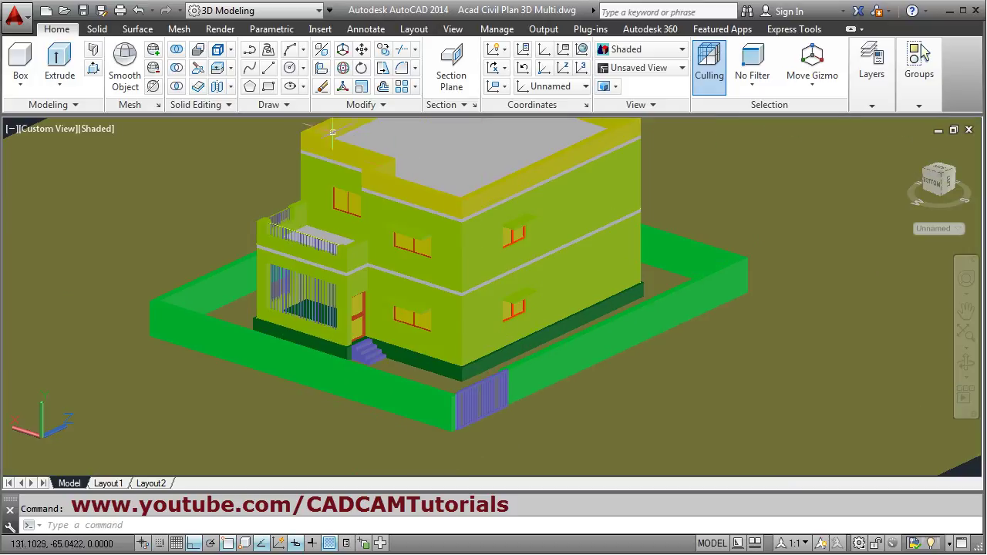
pyautogui.click(220, 29)
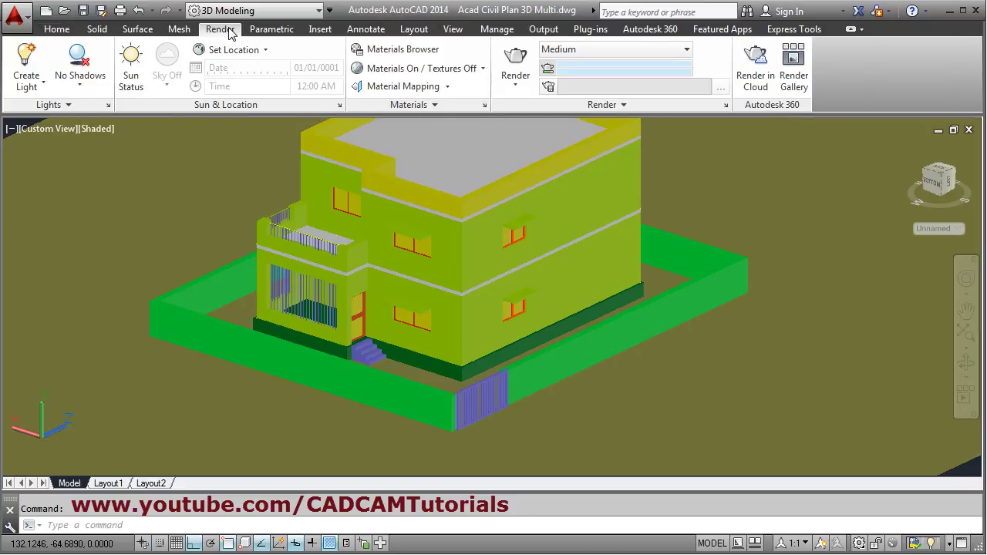
pyautogui.click(389, 49)
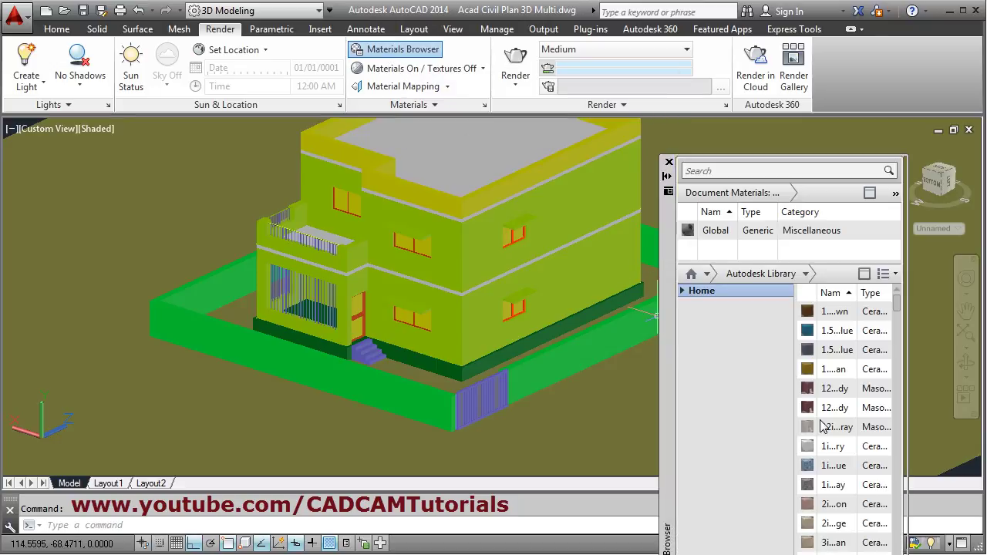
pyautogui.click(681, 291)
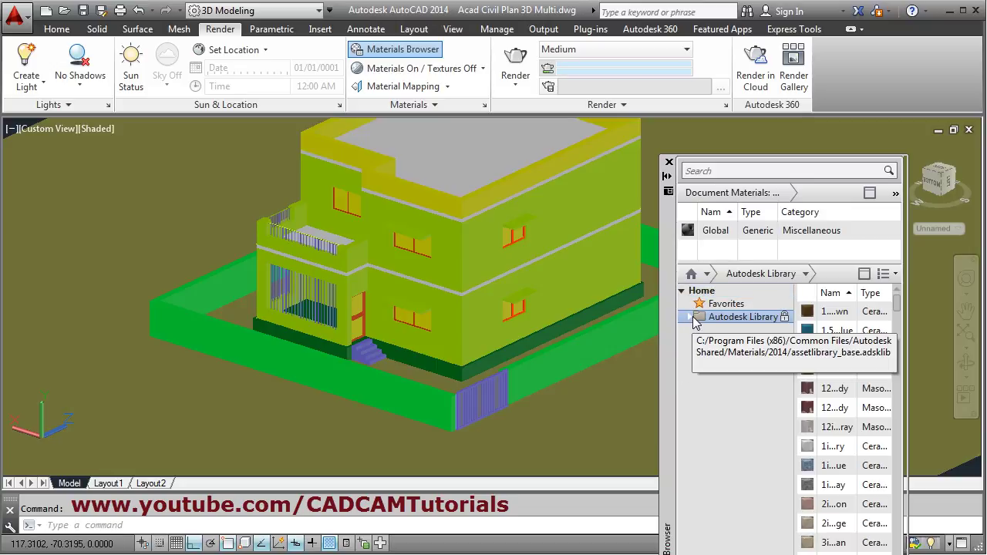
pyautogui.click(690, 318)
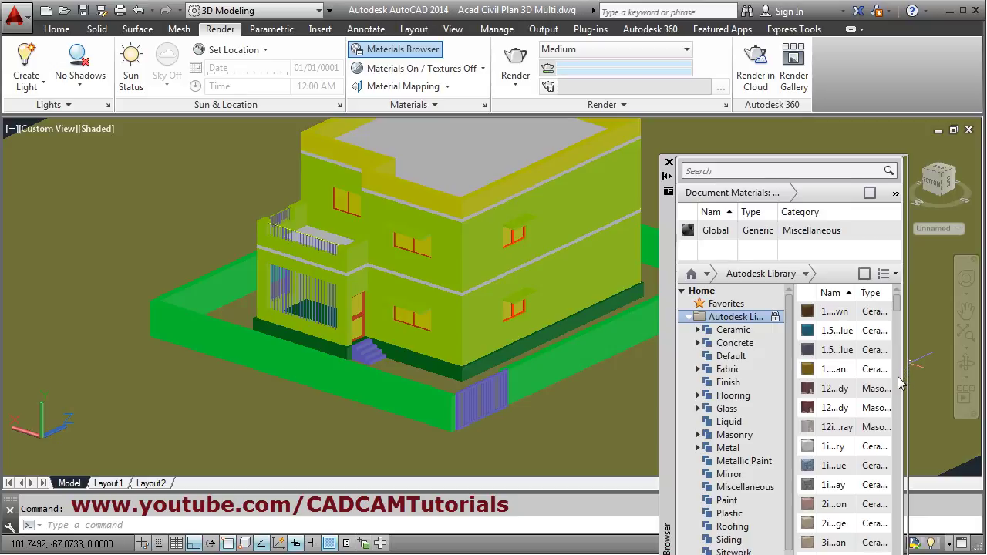
# - Widen and reposition the Materials Browser, and show the library materials in Thumbnail View
pyautogui.scroll(-5, 900, 383)
pyautogui.moveTo(907, 374); pyautogui.dragTo(936, 374)
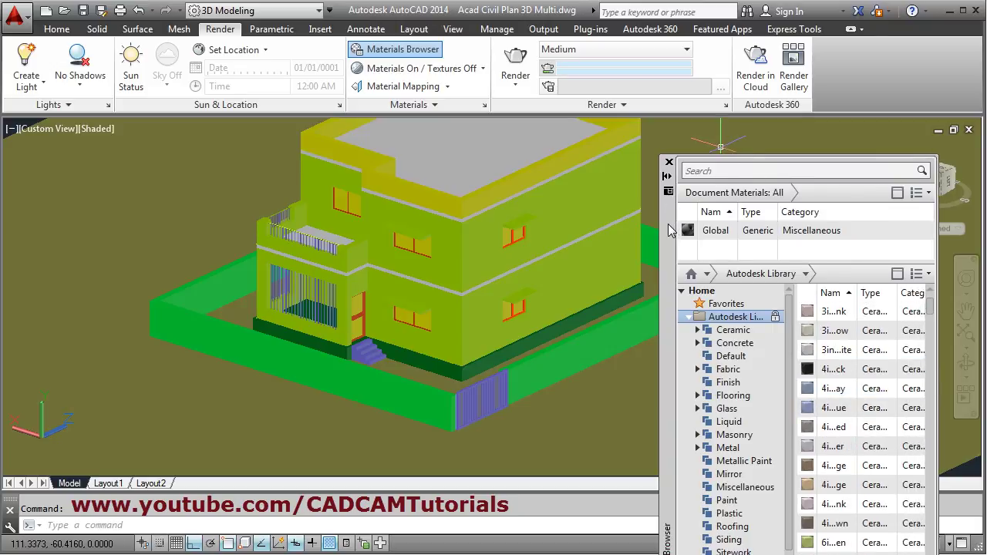
pyautogui.moveTo(669, 230); pyautogui.dragTo(651, 128)
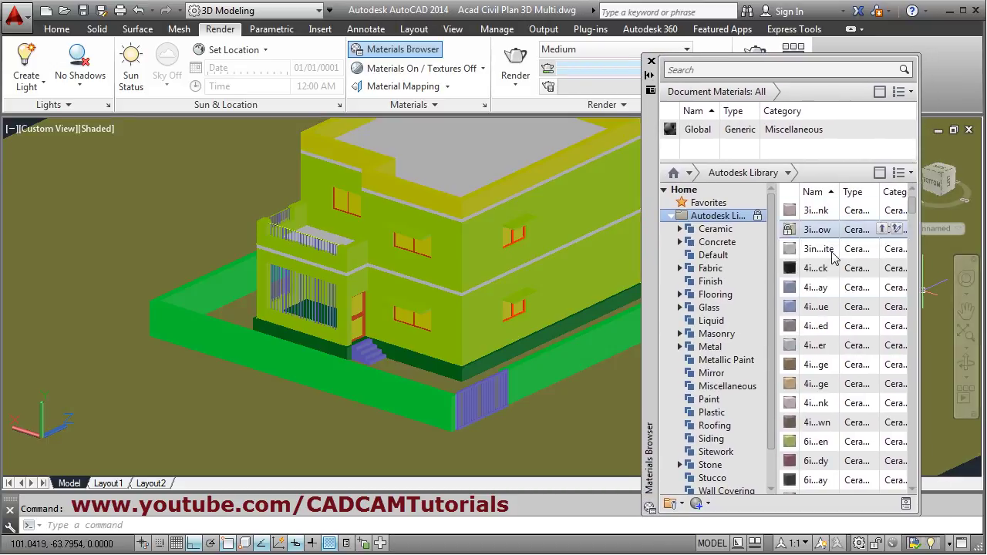
pyautogui.click(911, 174)
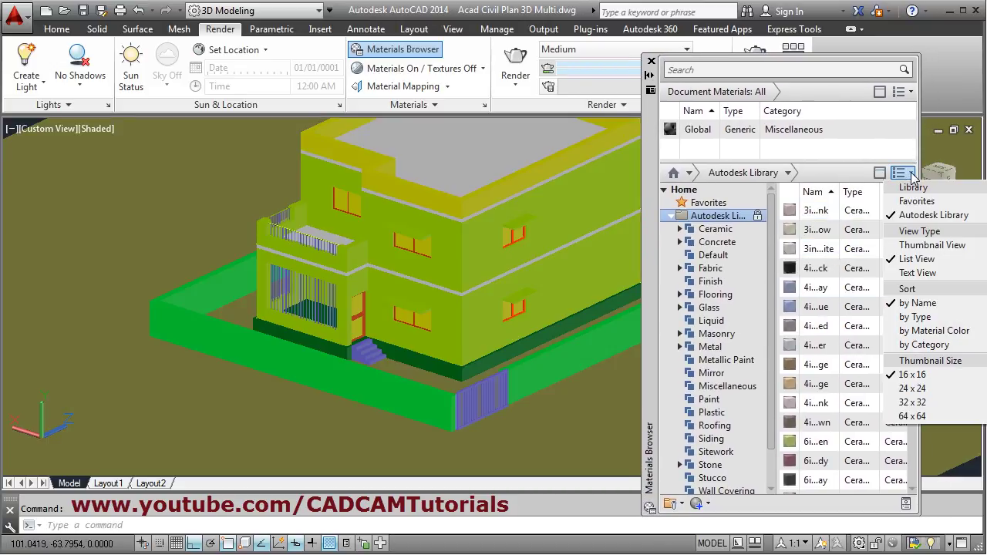
pyautogui.click(924, 245)
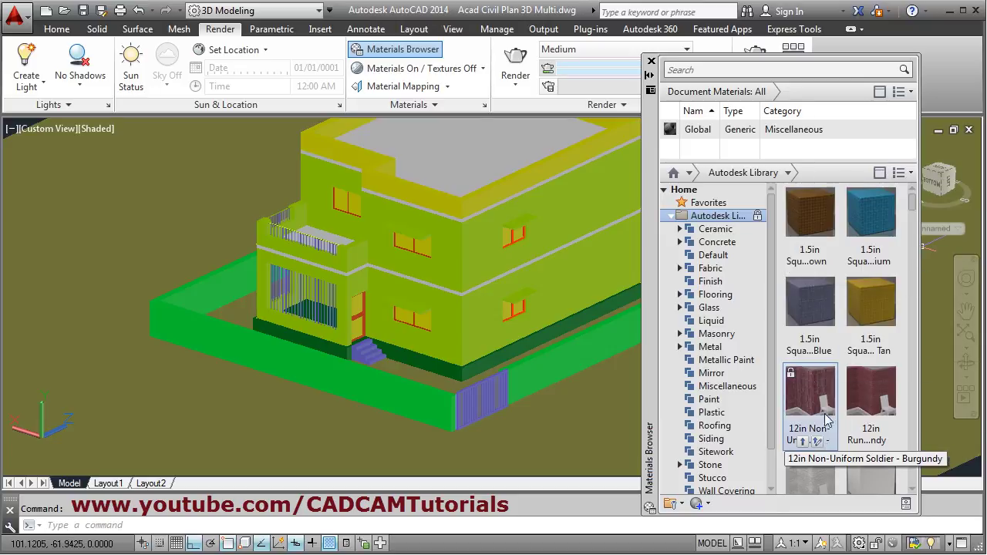
pyautogui.moveTo(771, 362); pyautogui.dragTo(752, 362)
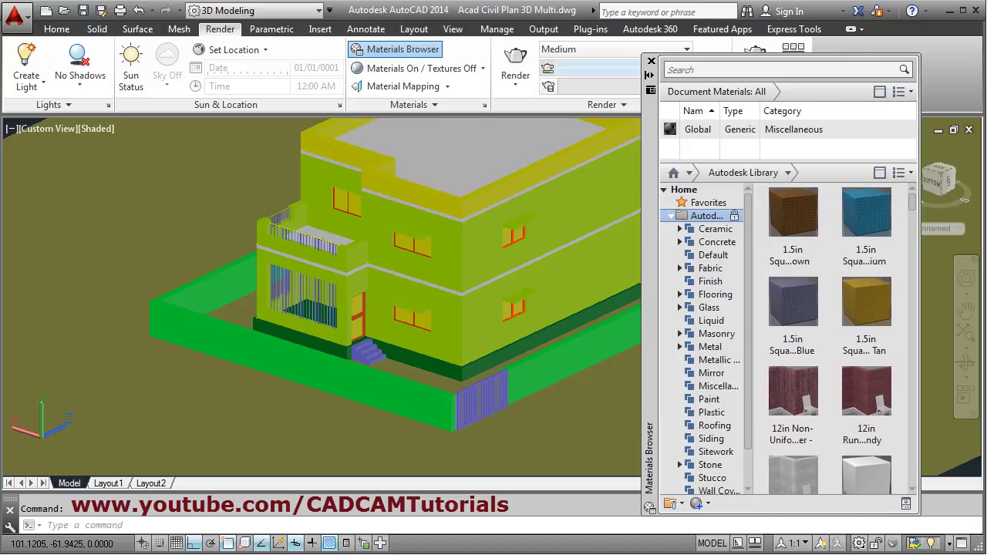
# - Show the Glass materials of the Autodesk Library, with the house windows in close view
pyautogui.scroll(2, 537, 303)
pyautogui.scroll(1, 538, 302)
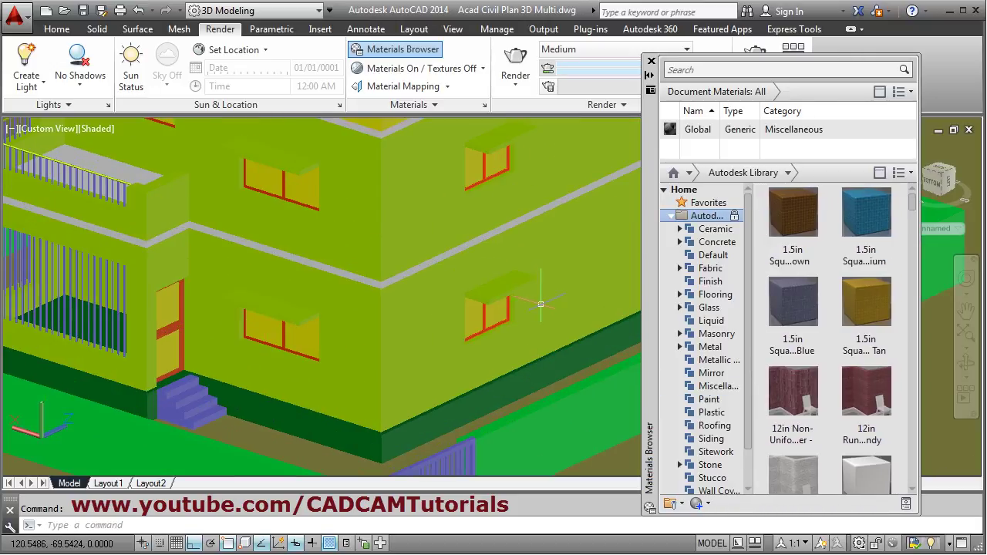
pyautogui.scroll(1, 448, 309)
pyautogui.scroll(2, 494, 410)
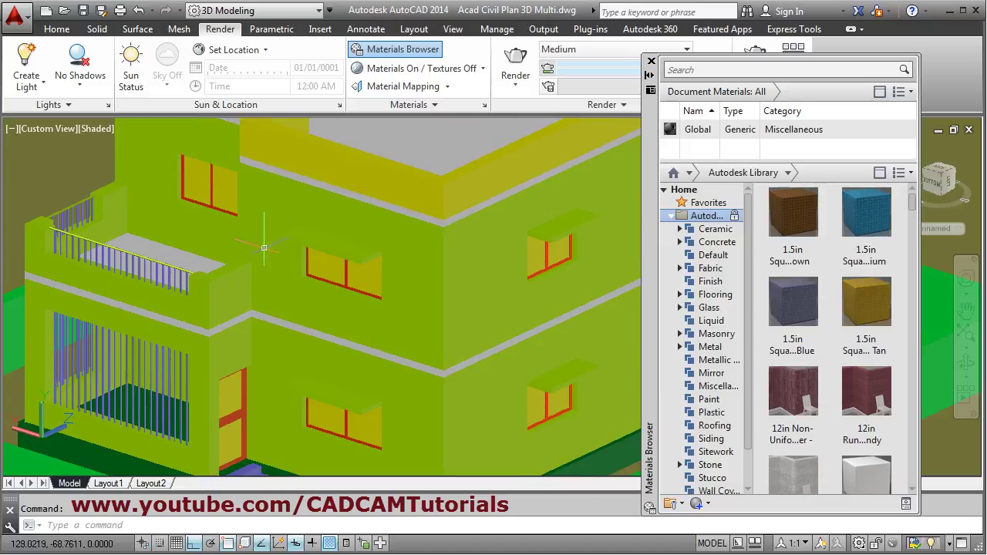
pyautogui.moveTo(541, 338); pyautogui.dragTo(508, 319, button='middle')
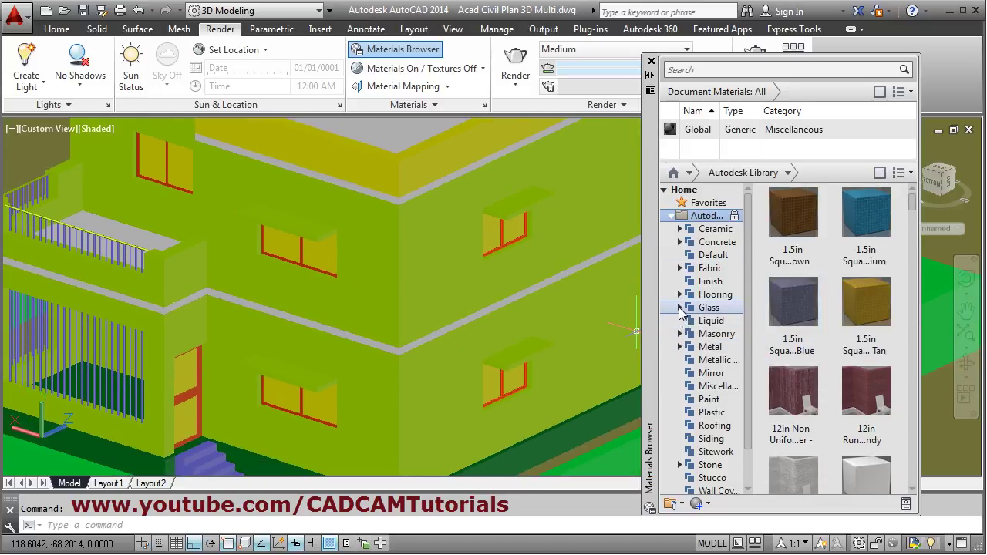
pyautogui.click(703, 308)
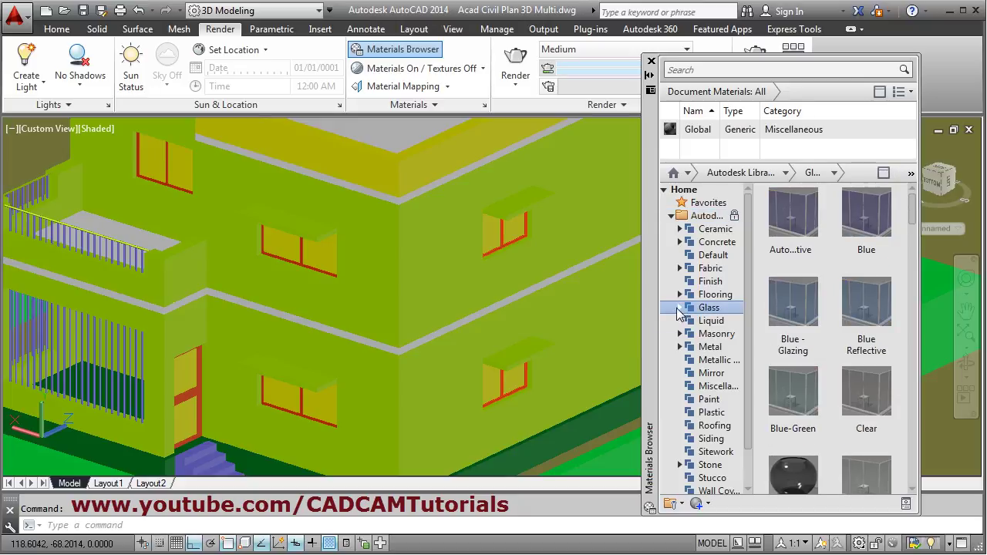
pyautogui.click(679, 308)
pyautogui.click(679, 308)
# - Apply the Clear - Blue glass material to the panes of the five windows on the front and side walls
pyautogui.scroll(2, 519, 422)
pyautogui.click(483, 373)
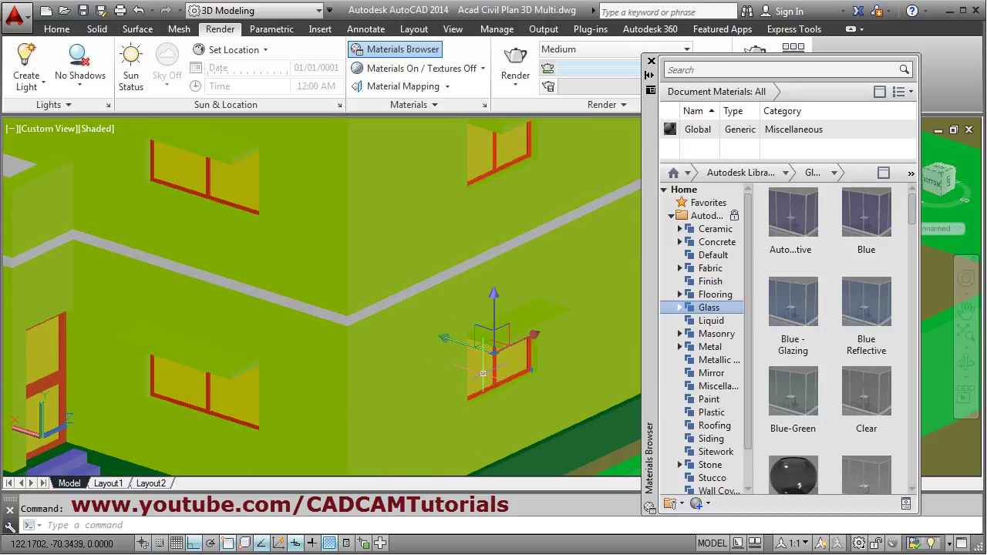
pyautogui.moveTo(248, 288); pyautogui.dragTo(268, 427, button='middle')
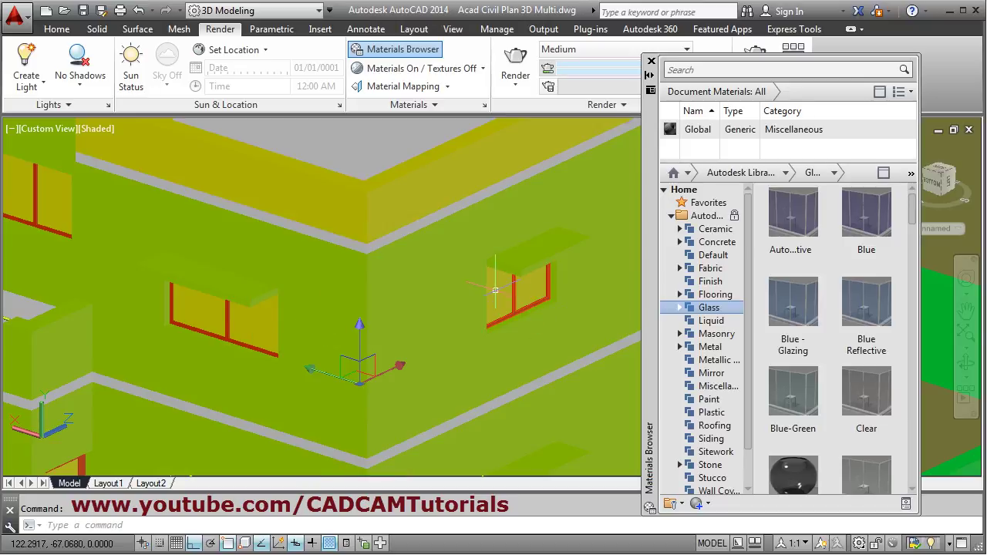
pyautogui.scroll(-3, 421, 327)
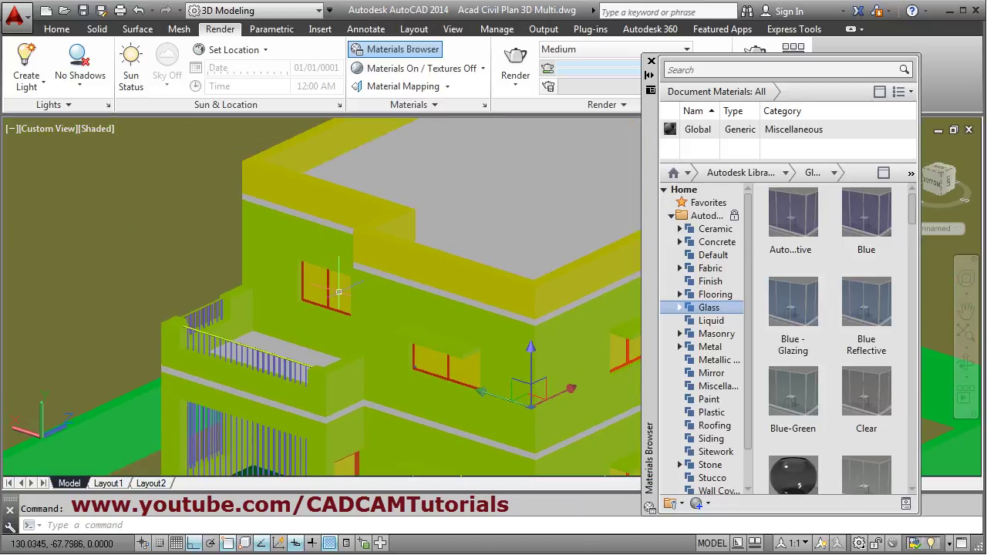
pyautogui.moveTo(410, 383); pyautogui.dragTo(303, 249, button='middle')
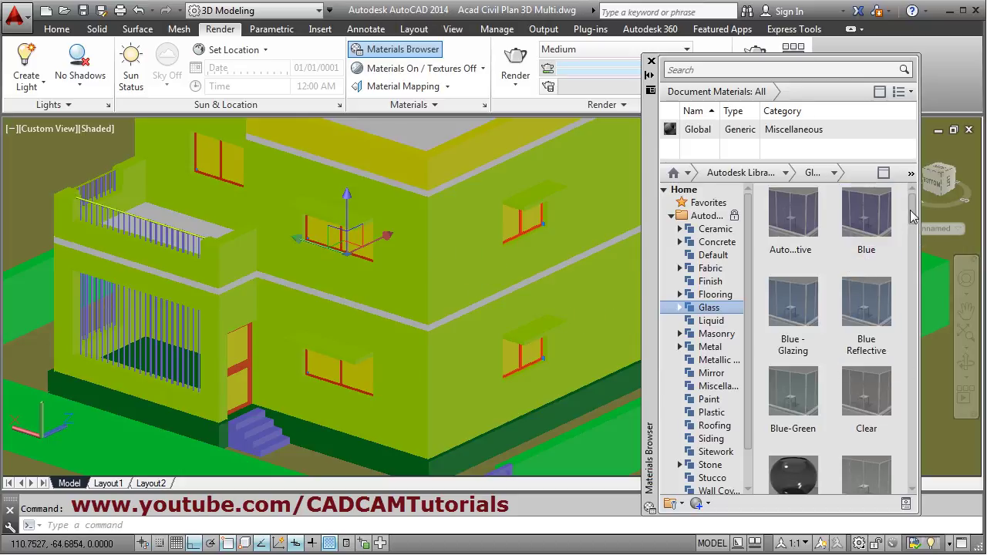
pyautogui.moveTo(911, 210); pyautogui.dragTo(908, 238)
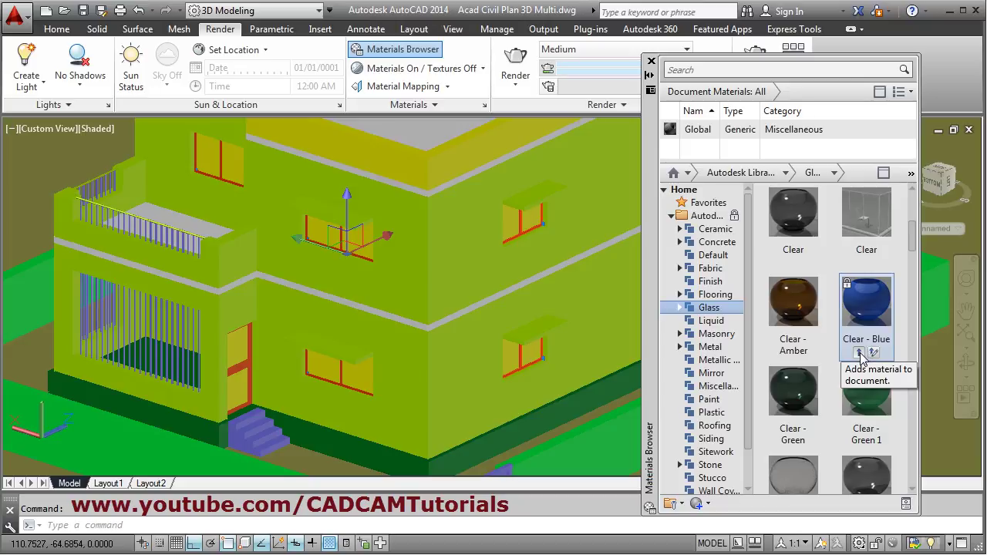
pyautogui.click(859, 353)
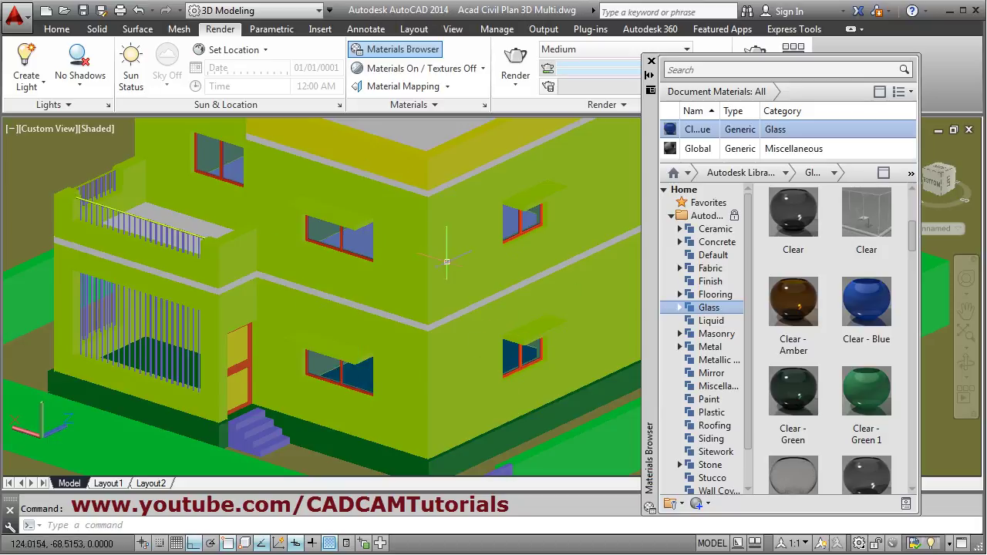
# - Apply the Anodized - Blue material from the Metal Aluminum category to the frames of the five front and side windows
pyautogui.scroll(3, 346, 383)
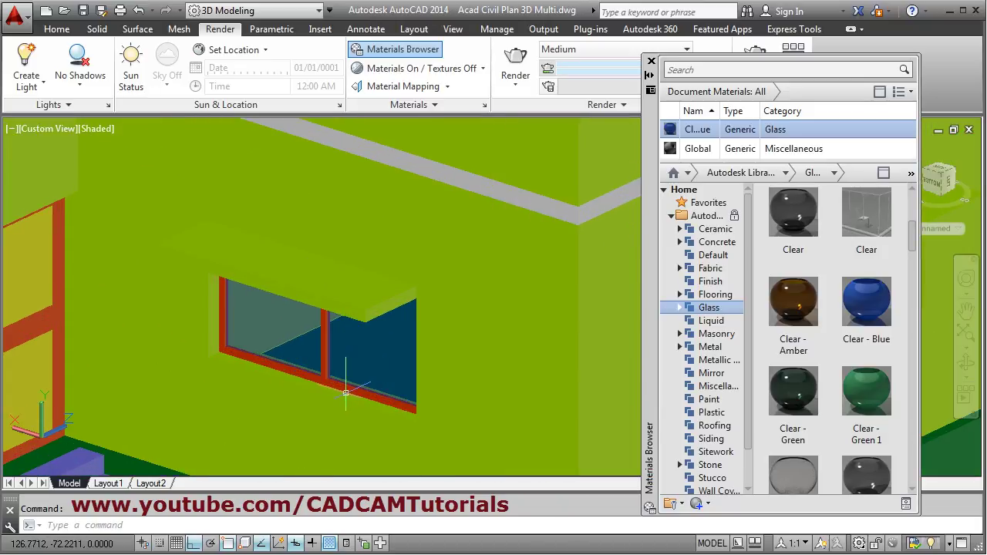
pyautogui.click(325, 381)
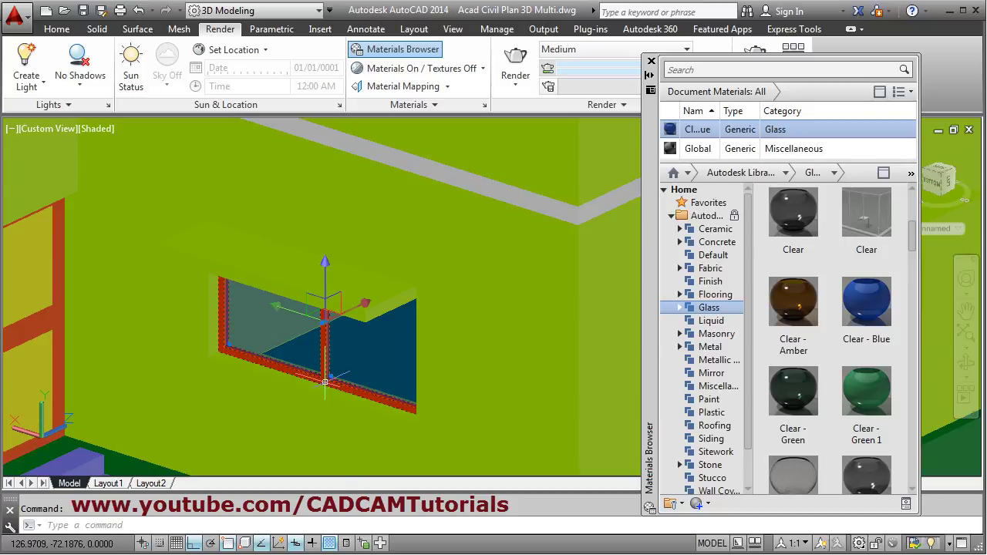
pyautogui.scroll(-5, 327, 378)
pyautogui.scroll(3, 384, 375)
pyautogui.scroll(2, 384, 375)
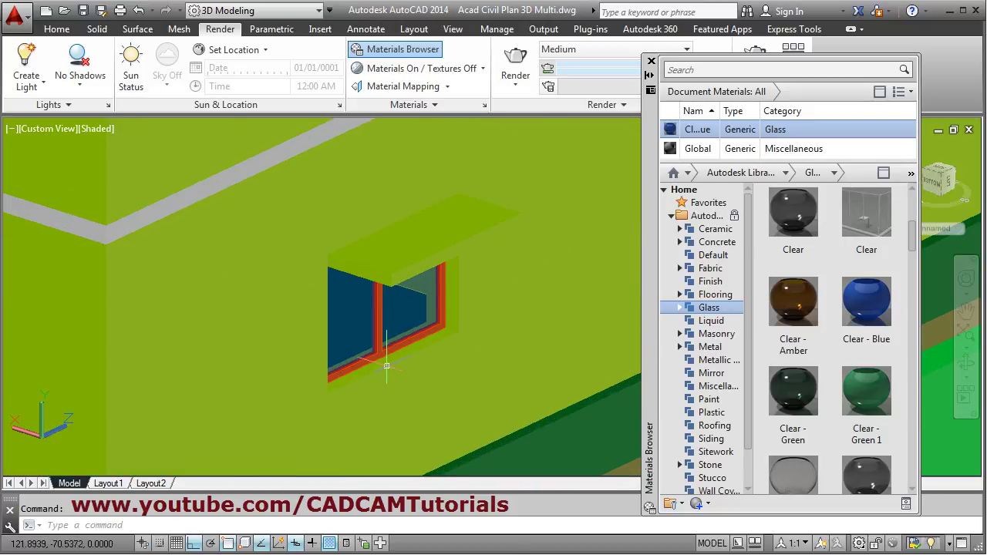
pyautogui.scroll(-4, 393, 339)
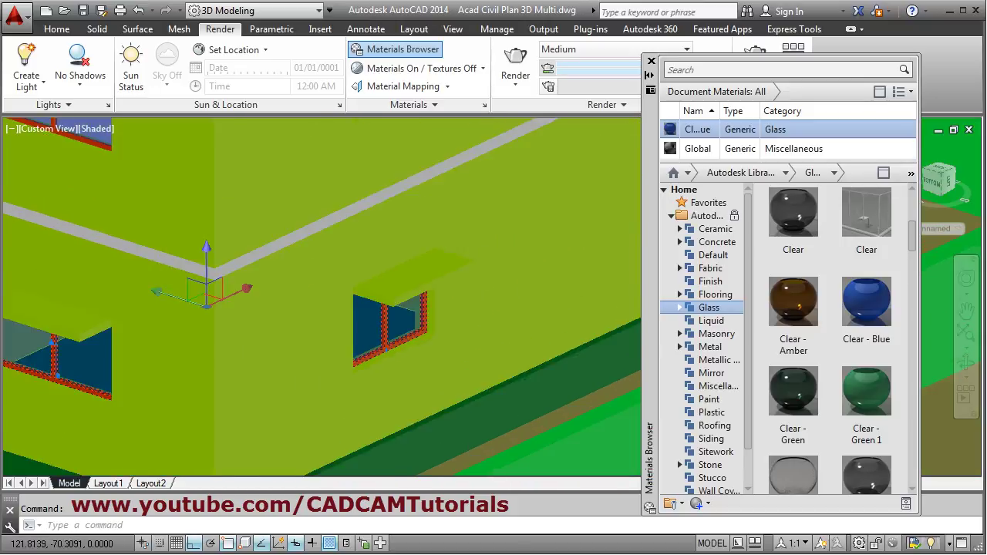
pyautogui.scroll(4, 485, 351)
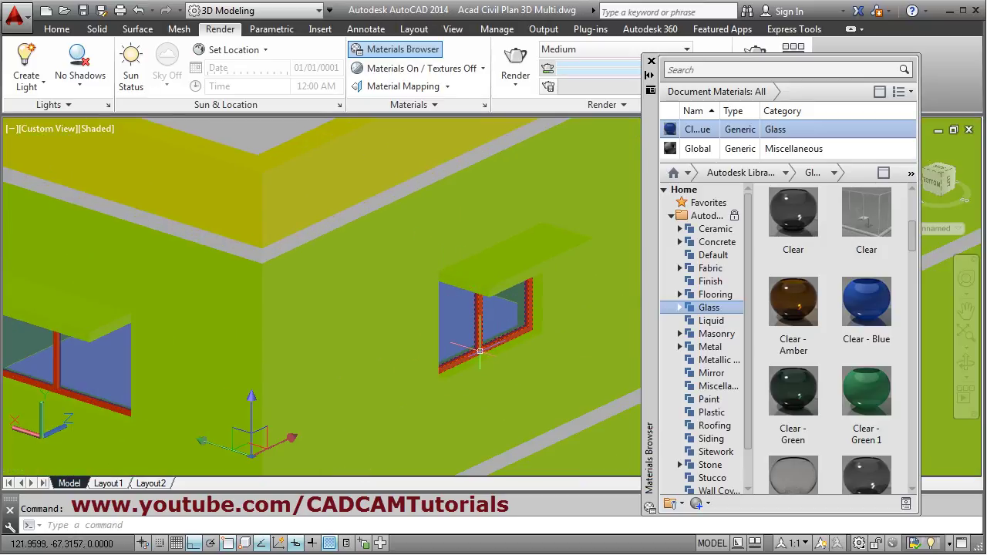
pyautogui.moveTo(264, 361); pyautogui.dragTo(566, 353, button='middle')
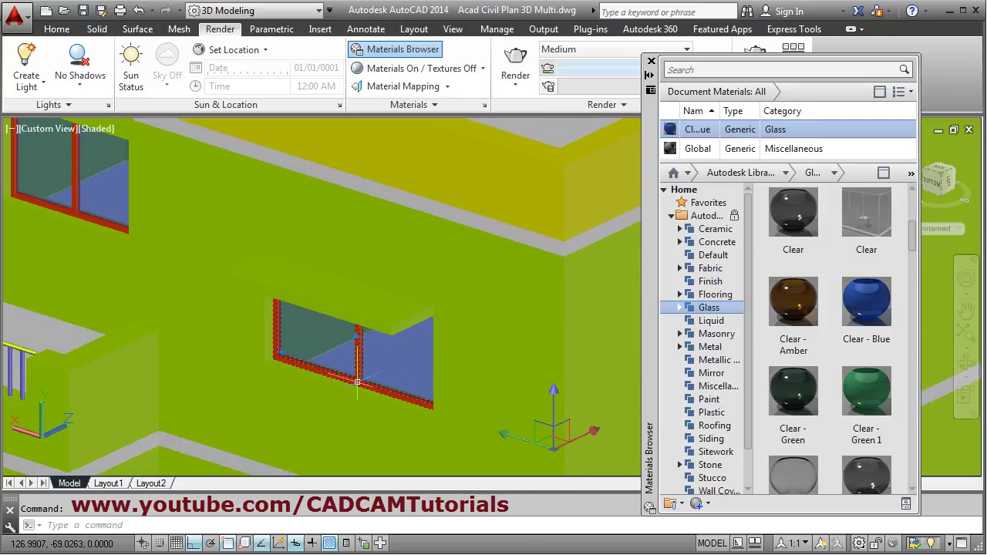
pyautogui.moveTo(189, 277); pyautogui.dragTo(551, 417, button='middle')
pyautogui.click(434, 353)
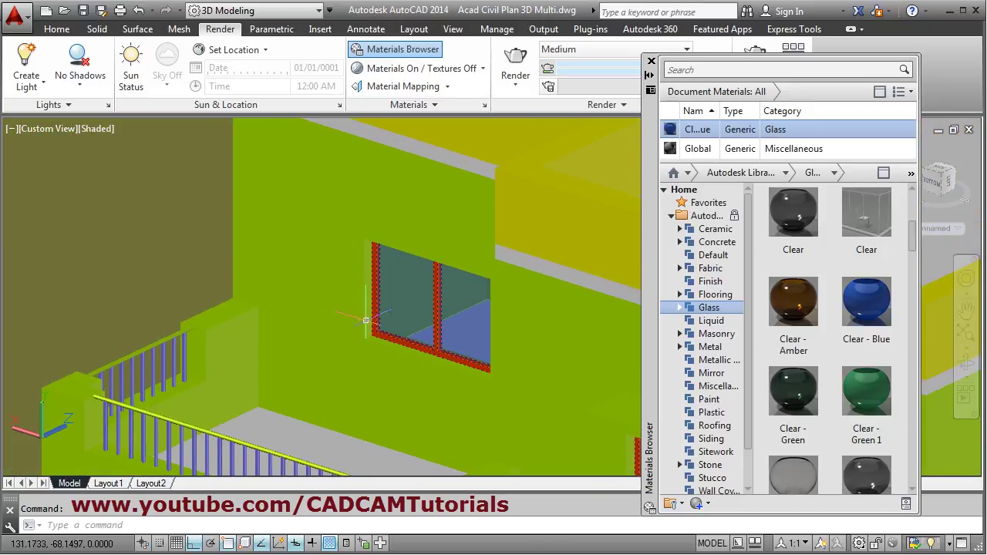
pyautogui.scroll(-4, 365, 320)
pyautogui.moveTo(502, 362); pyautogui.dragTo(334, 257, button='middle')
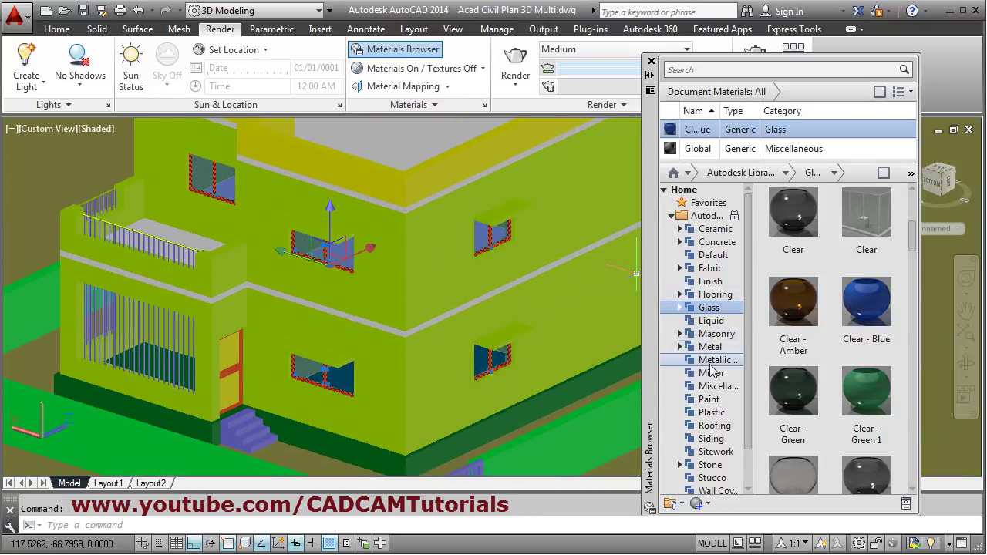
pyautogui.click(680, 346)
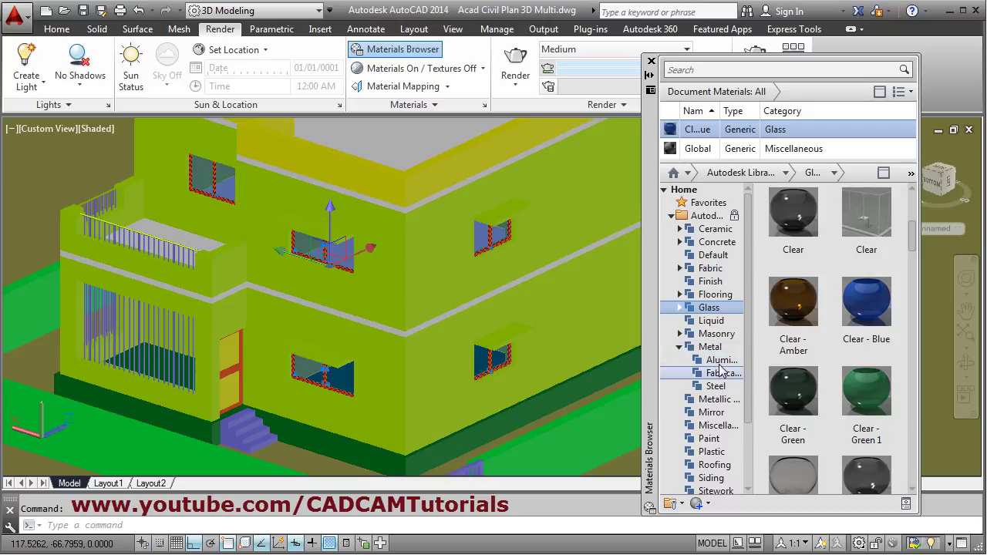
pyautogui.moveTo(919, 345); pyautogui.dragTo(950, 344)
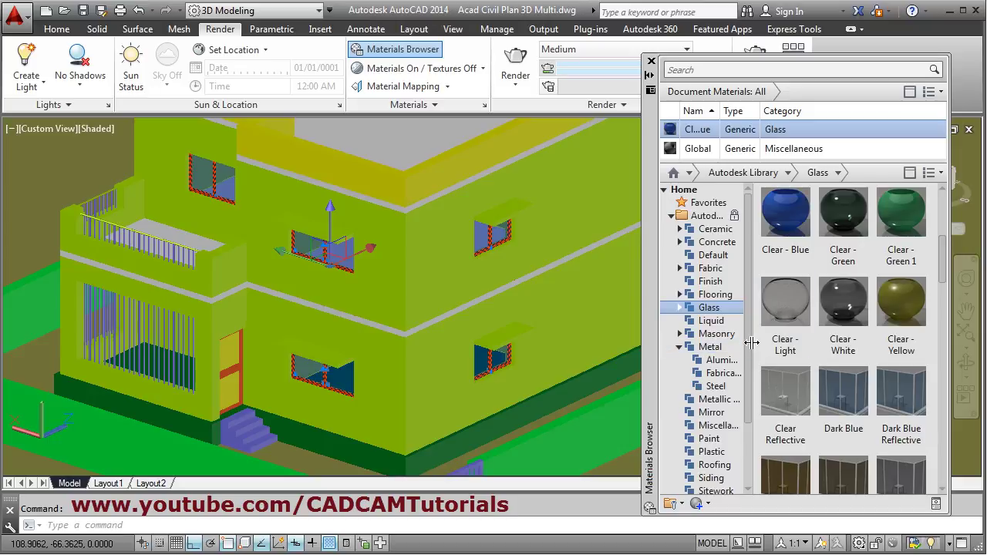
pyautogui.moveTo(753, 342); pyautogui.dragTo(775, 344)
pyautogui.click(728, 360)
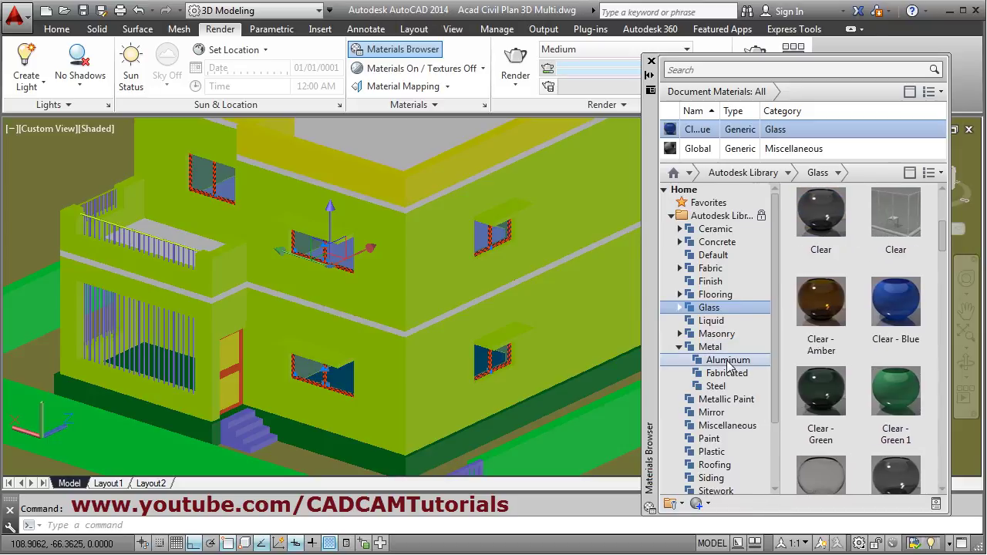
pyautogui.moveTo(847, 426)
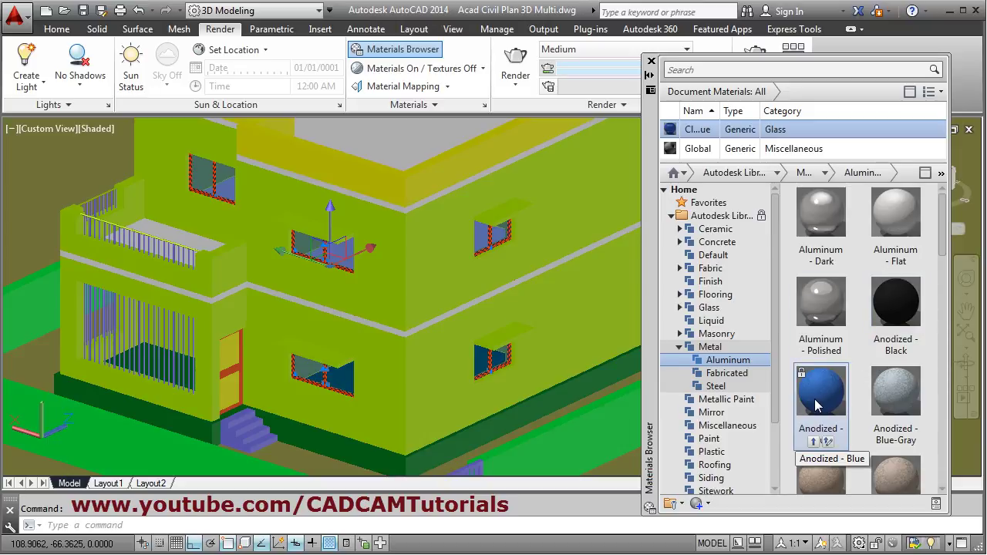
pyautogui.click(813, 442)
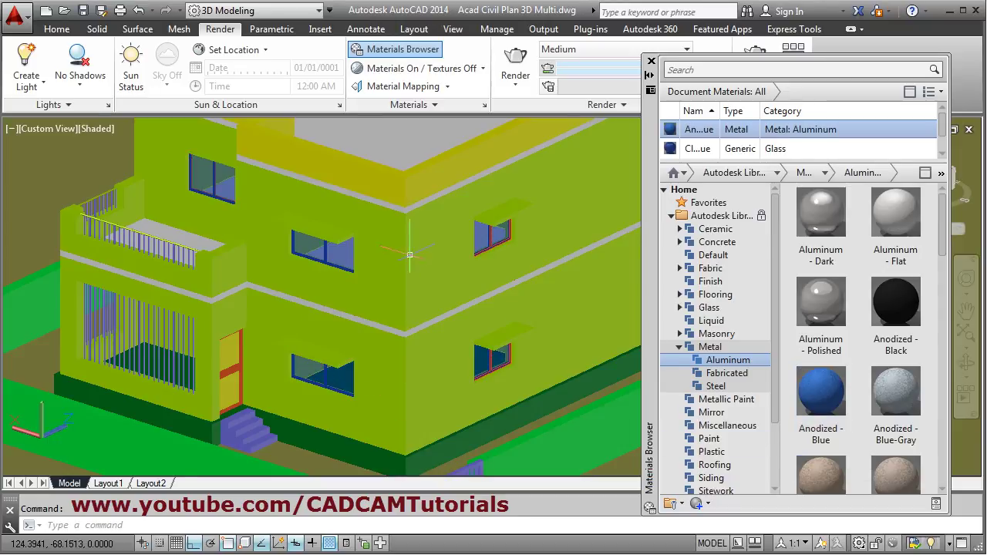
# - Examine the material on the frames of the front and side windows up close
pyautogui.scroll(2, 408, 264)
pyautogui.scroll(3, 370, 401)
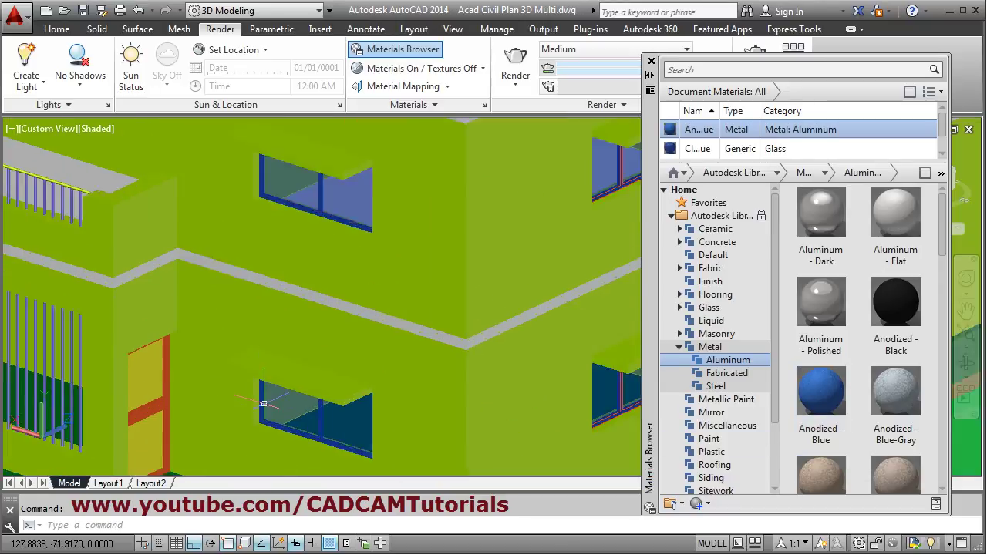
pyautogui.moveTo(379, 403); pyautogui.dragTo(372, 259, button='middle')
pyautogui.scroll(3, 371, 260)
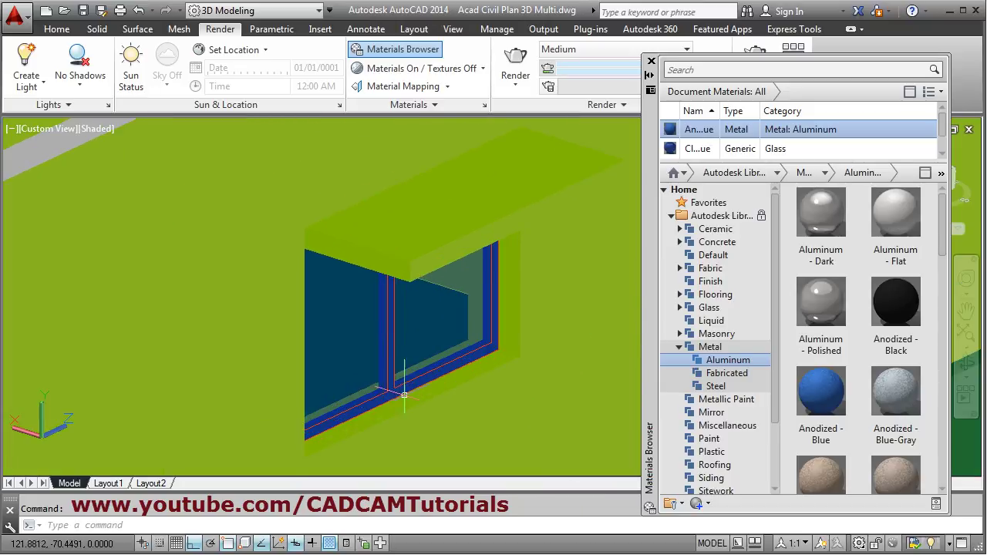
# - Show the Wood materials of the Autodesk Library, with the front entrance door in close view
pyautogui.scroll(-6, 497, 356)
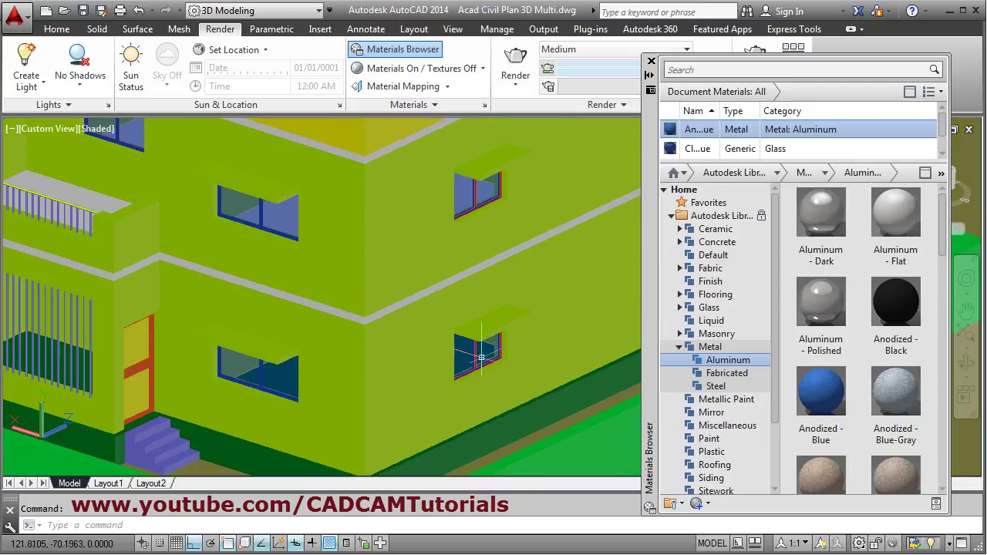
pyautogui.scroll(6, 543, 300)
pyautogui.scroll(-5, 543, 299)
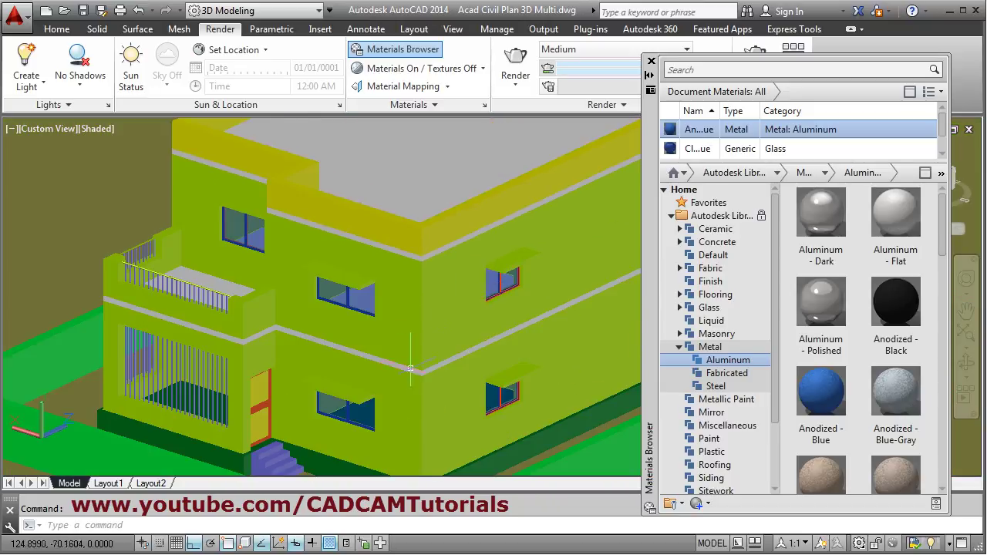
pyautogui.scroll(3, 364, 445)
pyautogui.moveTo(378, 404); pyautogui.dragTo(473, 397, button='middle')
pyautogui.scroll(6, 343, 399)
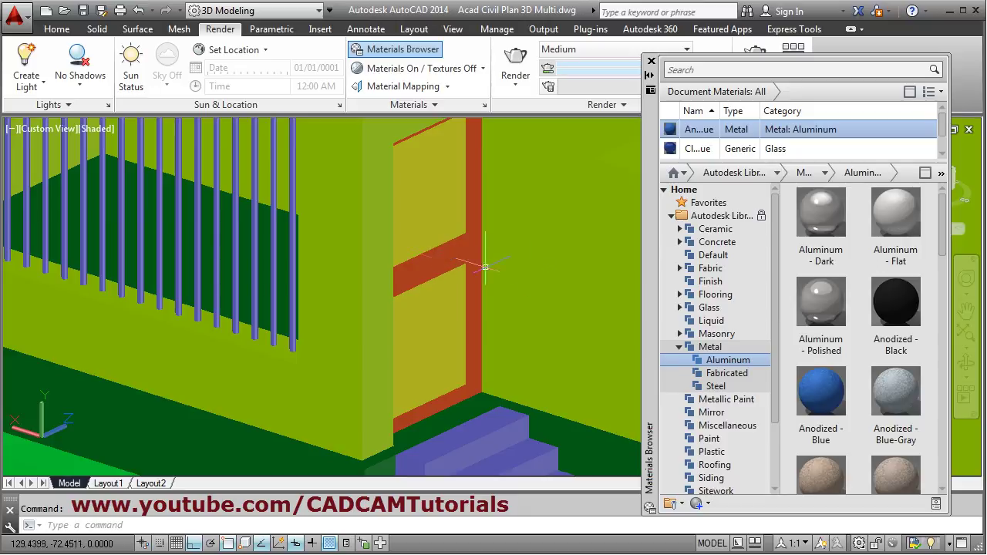
pyautogui.scroll(-2, 775, 338)
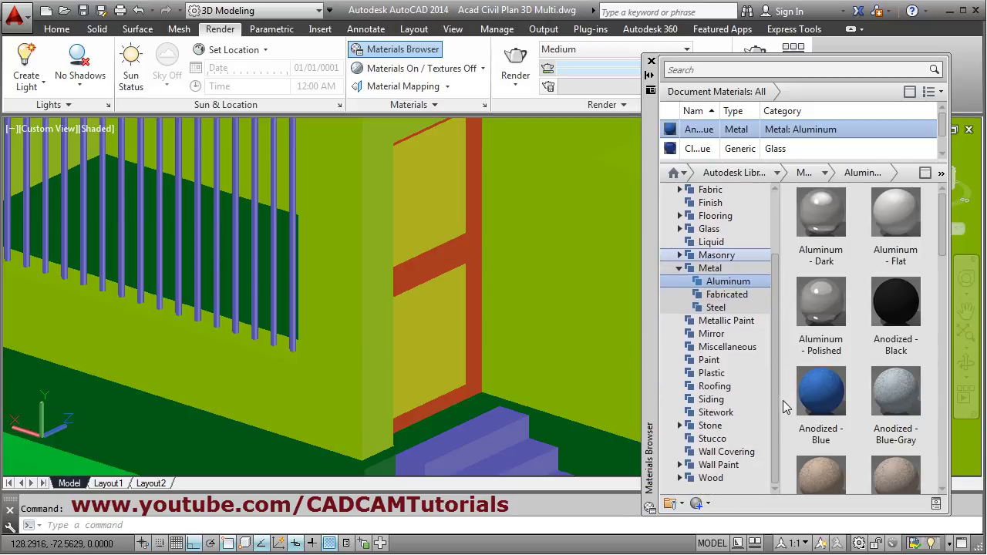
pyautogui.click(679, 478)
pyautogui.scroll(-1, 777, 468)
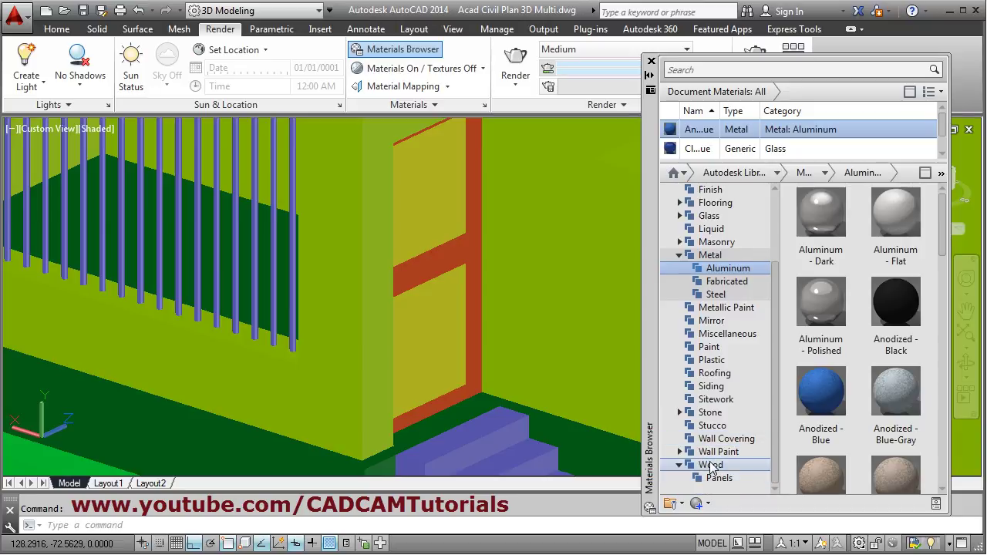
pyautogui.click(711, 465)
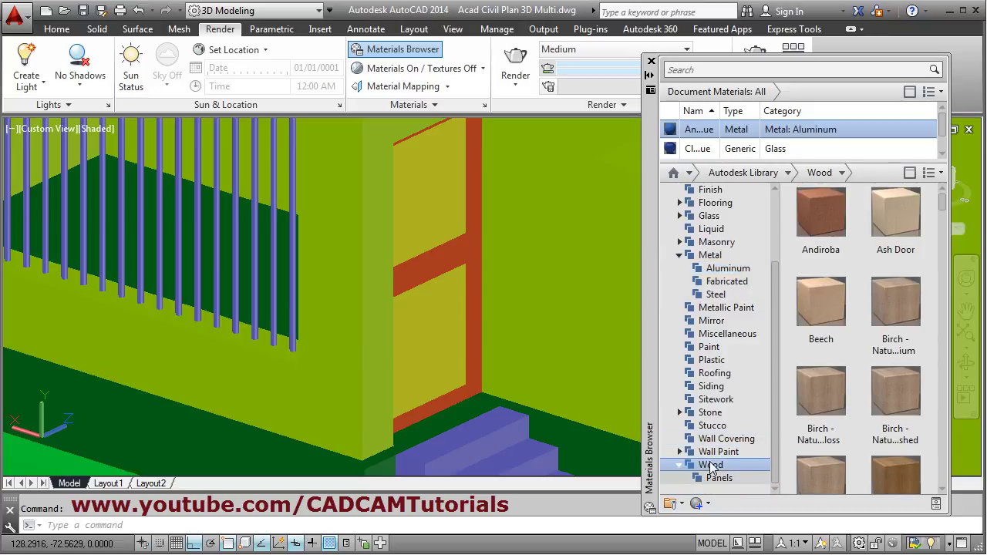
# - Apply a stained solid Birch material from the Wood category to the frame of the entrance door
pyautogui.click(452, 259)
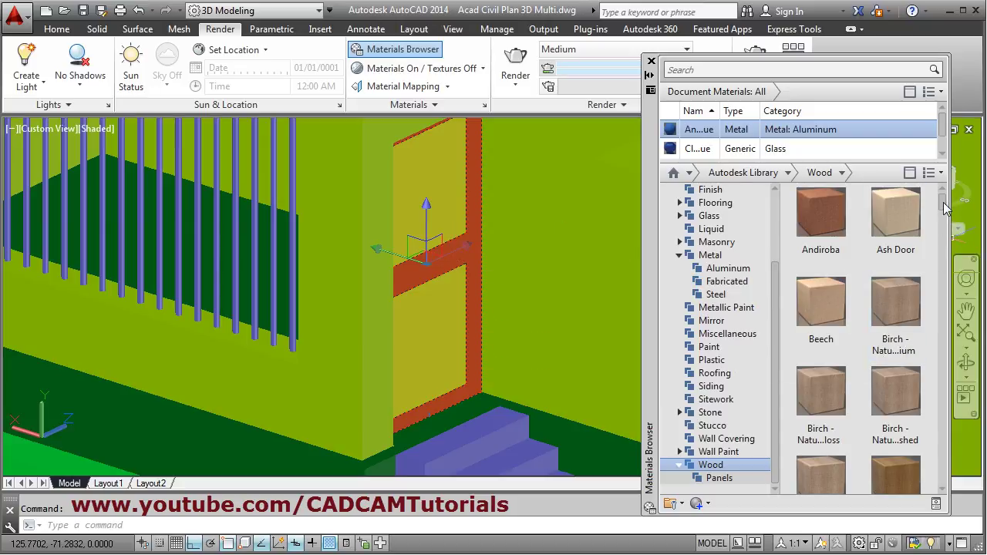
pyautogui.moveTo(946, 207); pyautogui.dragTo(948, 216)
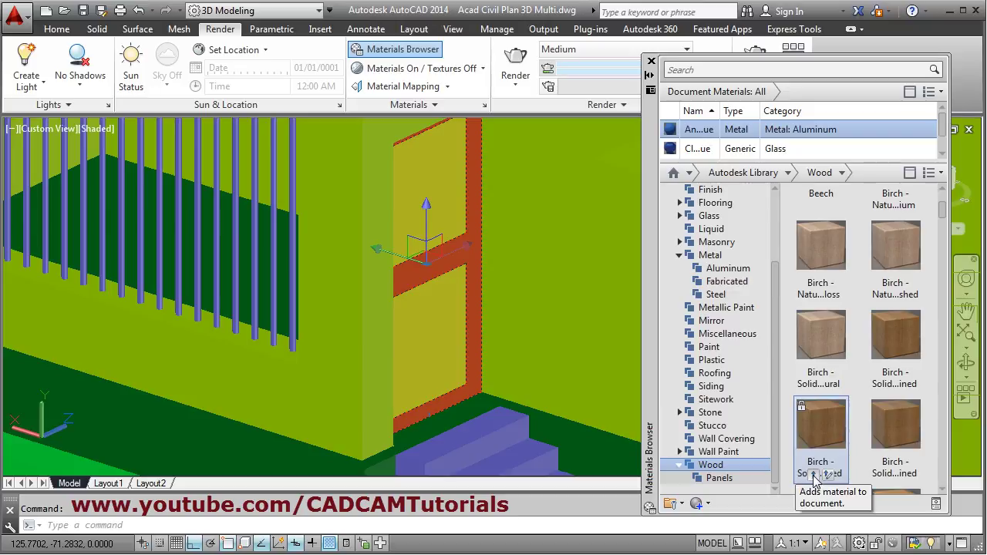
pyautogui.click(814, 477)
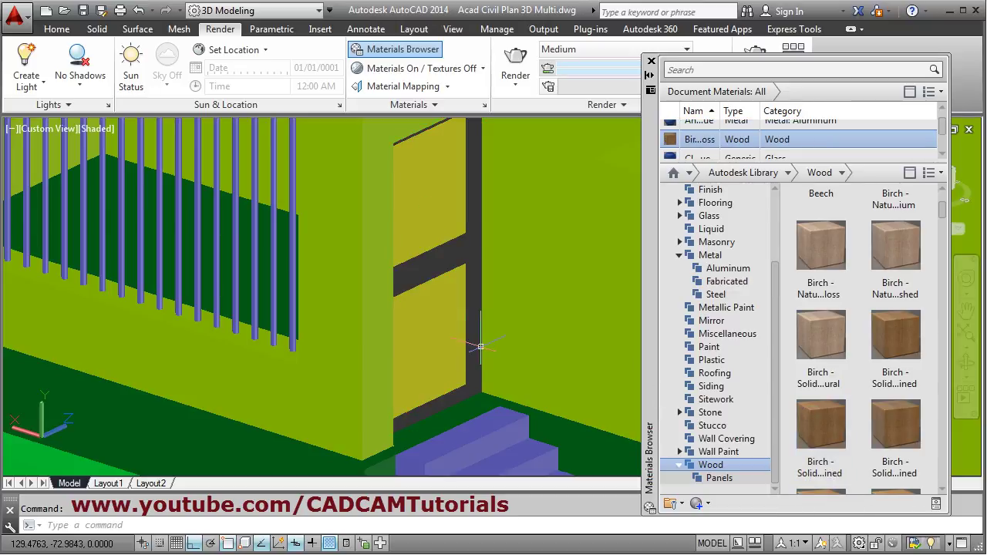
# - Apply the Bocote wood material to the upper and lower panels of the entrance door
pyautogui.click(436, 322)
pyautogui.click(430, 208)
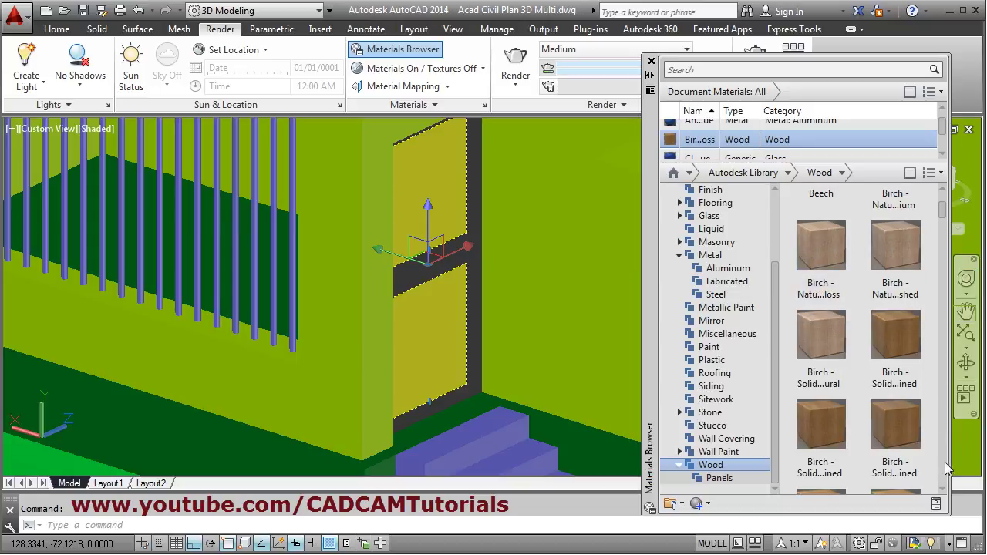
pyautogui.scroll(-3, 942, 233)
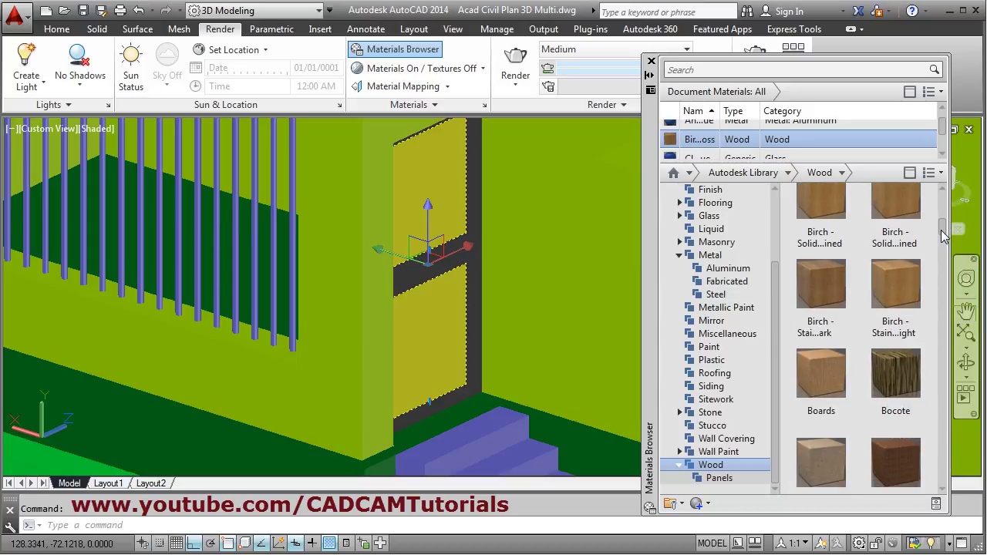
pyautogui.moveTo(914, 429)
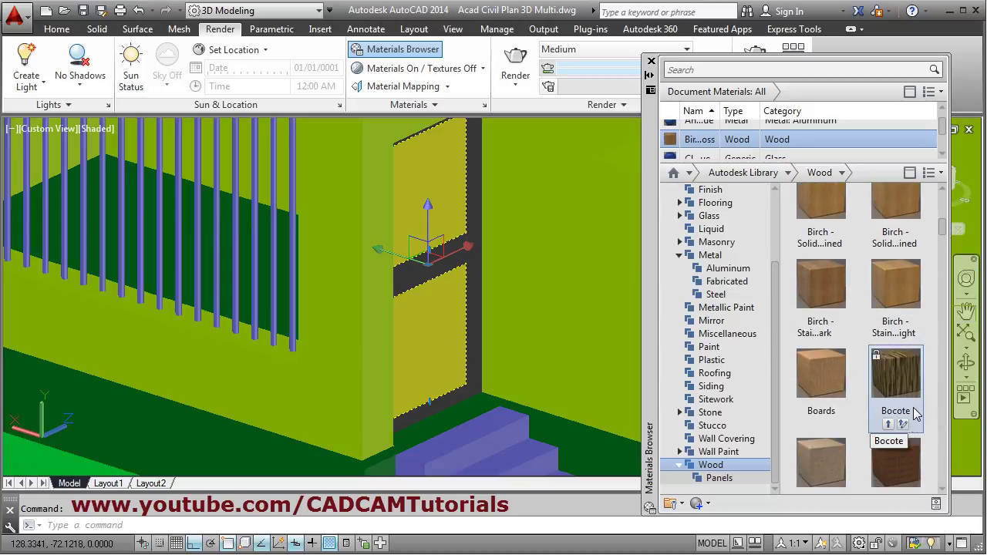
pyautogui.scroll(-1, 914, 415)
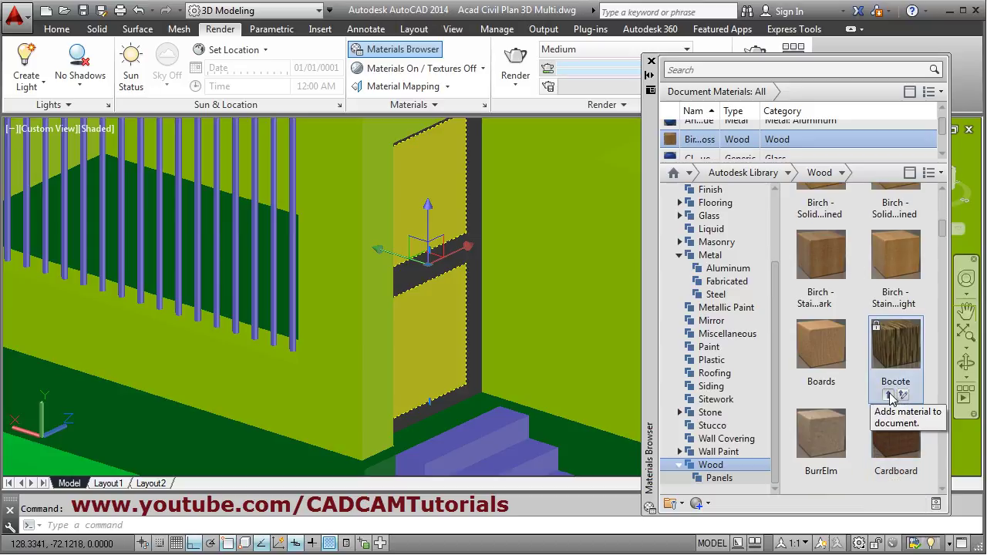
pyautogui.click(888, 395)
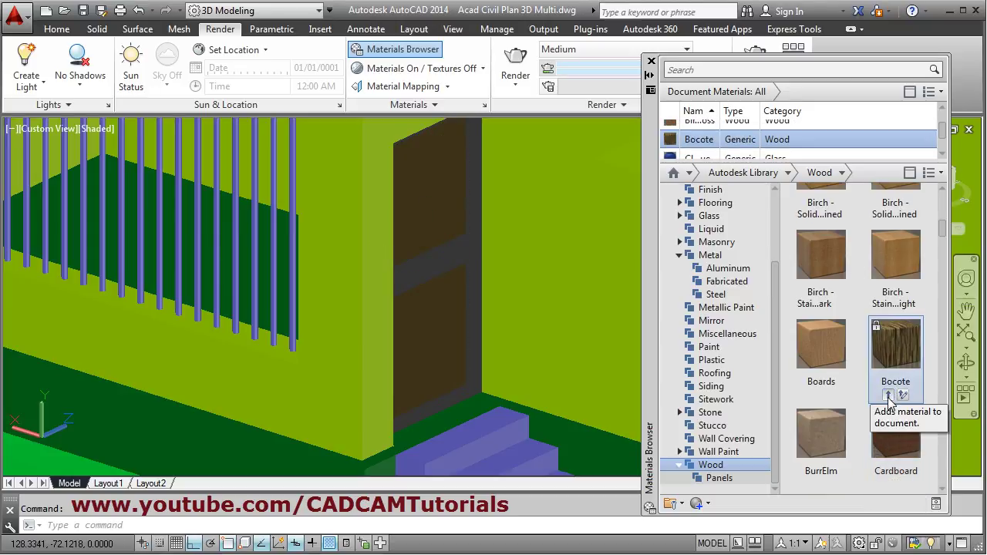
# - Apply the Galvanized material from the Metal Steel category to the frame and vertical bars of the compound gate
pyautogui.scroll(-2, 451, 304)
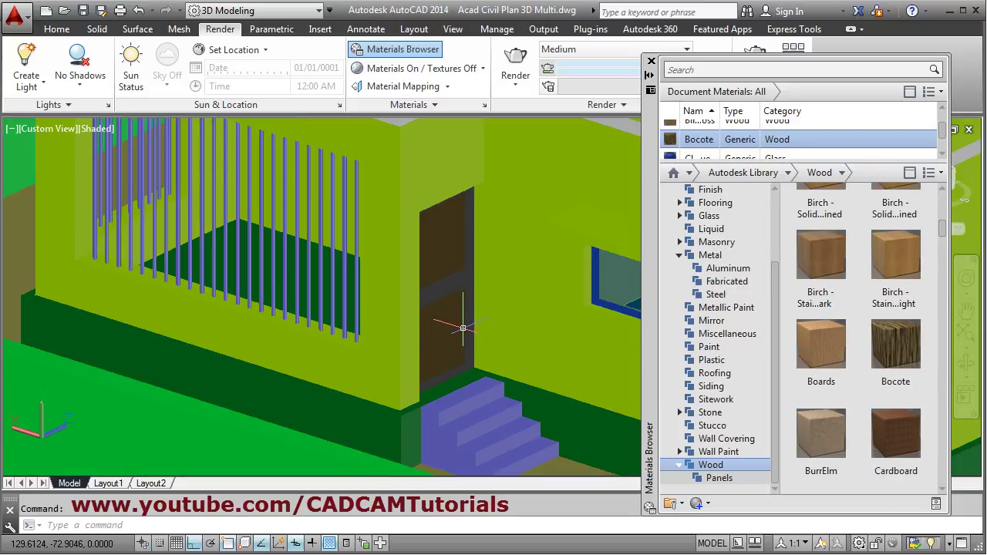
pyautogui.scroll(-5, 413, 316)
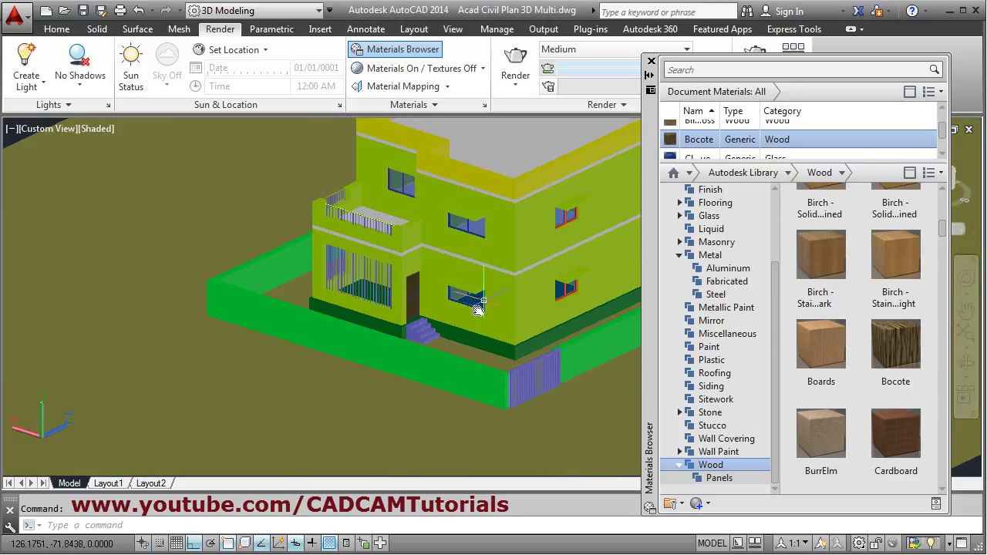
pyautogui.scroll(5, 427, 414)
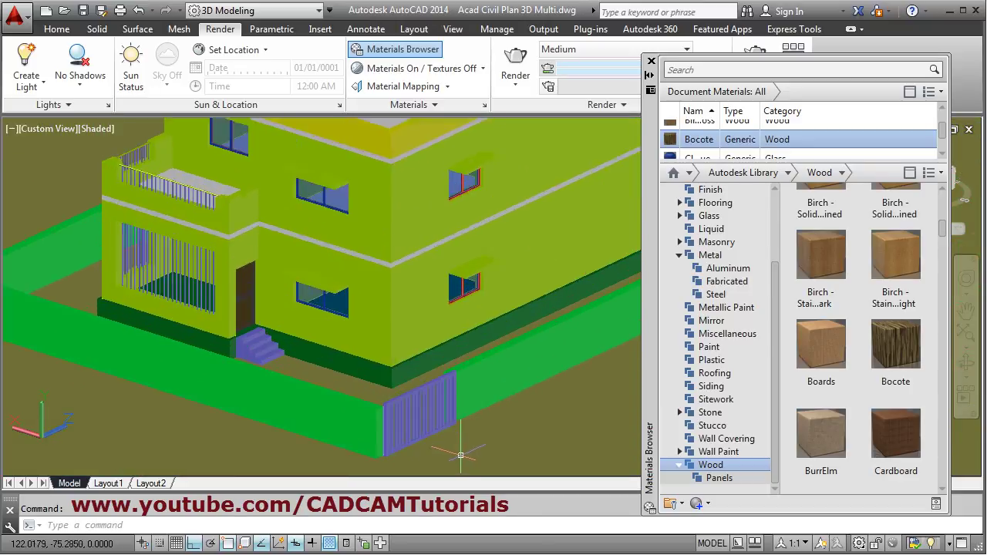
pyautogui.moveTo(427, 415); pyautogui.dragTo(450, 376, button='middle')
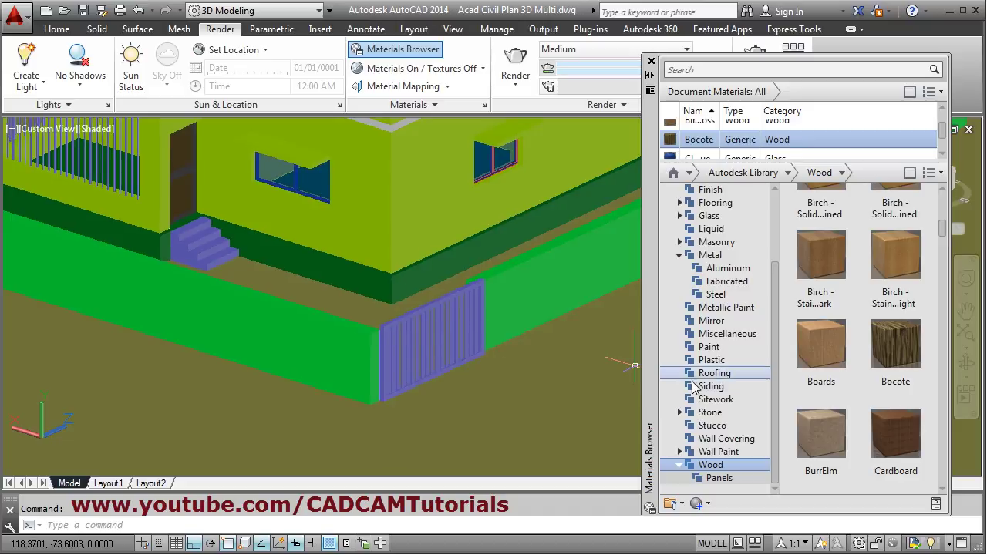
pyautogui.click(717, 295)
pyautogui.scroll(3, 447, 355)
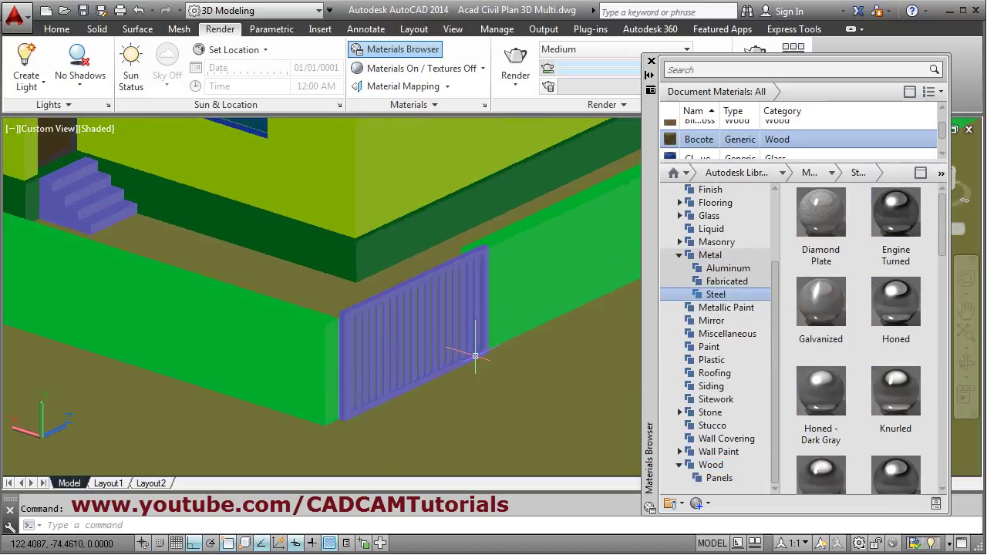
pyautogui.click(375, 327)
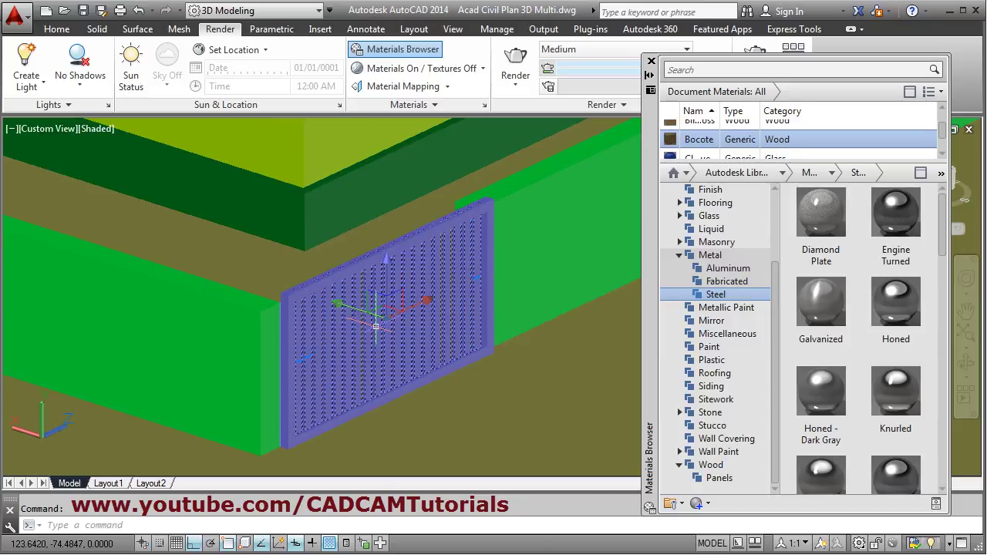
pyautogui.click(356, 269)
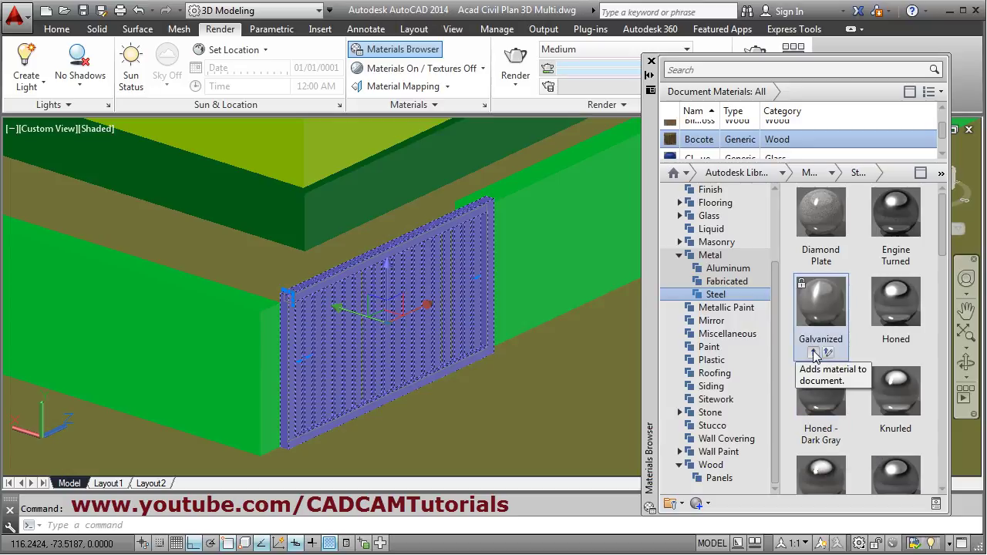
pyautogui.click(813, 353)
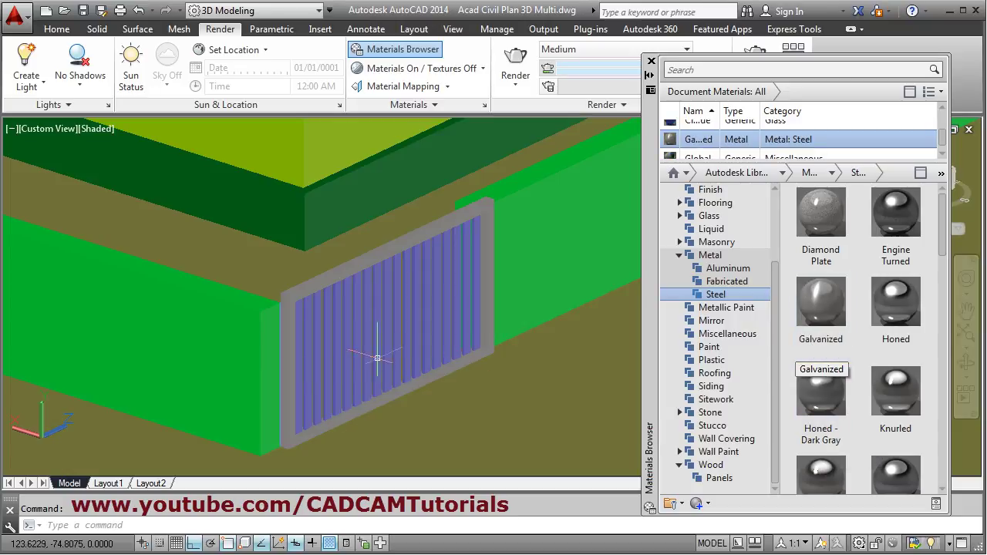
# - Explode the array of vertical bars in the compound gate into separate objects
pyautogui.scroll(4, 352, 331)
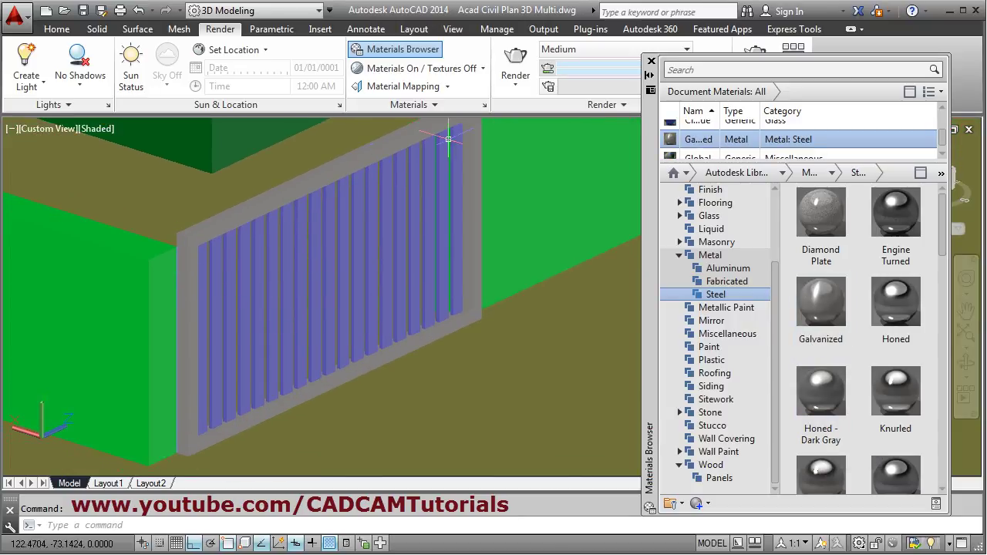
pyautogui.scroll(2, 244, 332)
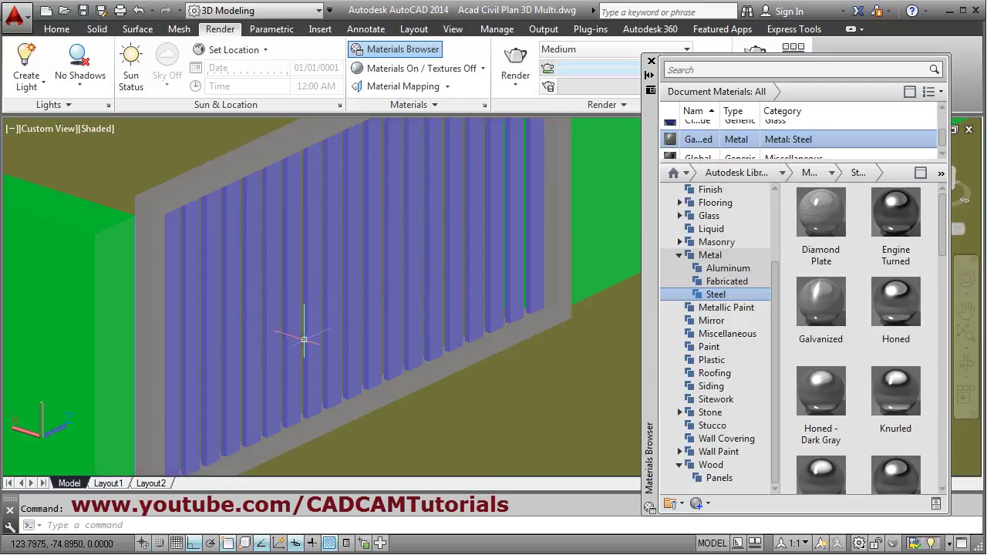
pyautogui.click(57, 30)
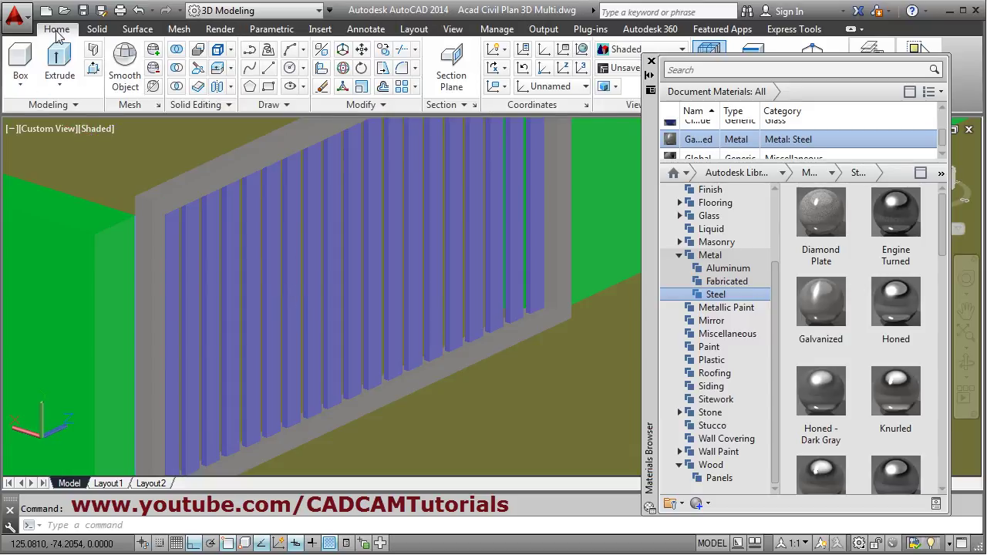
pyautogui.click(370, 106)
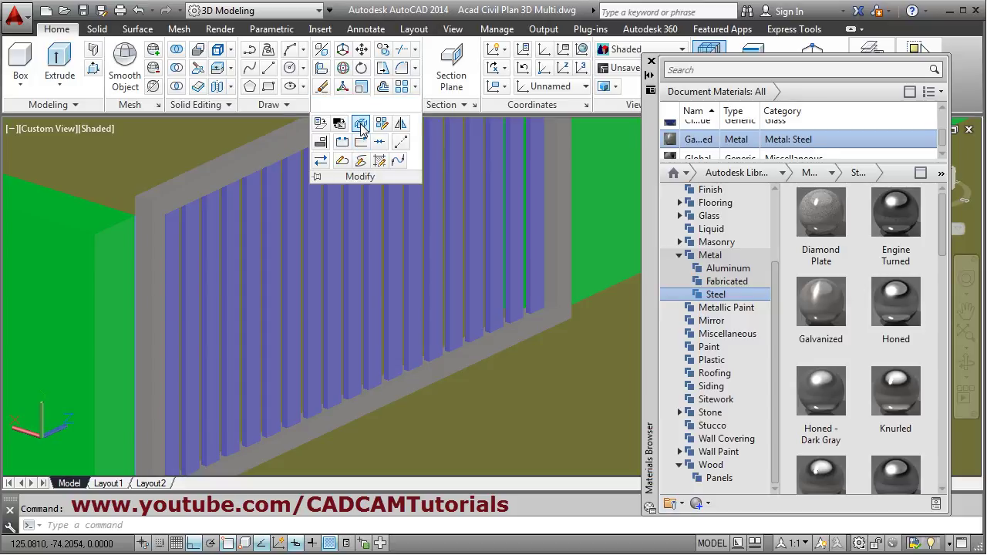
pyautogui.click(360, 160)
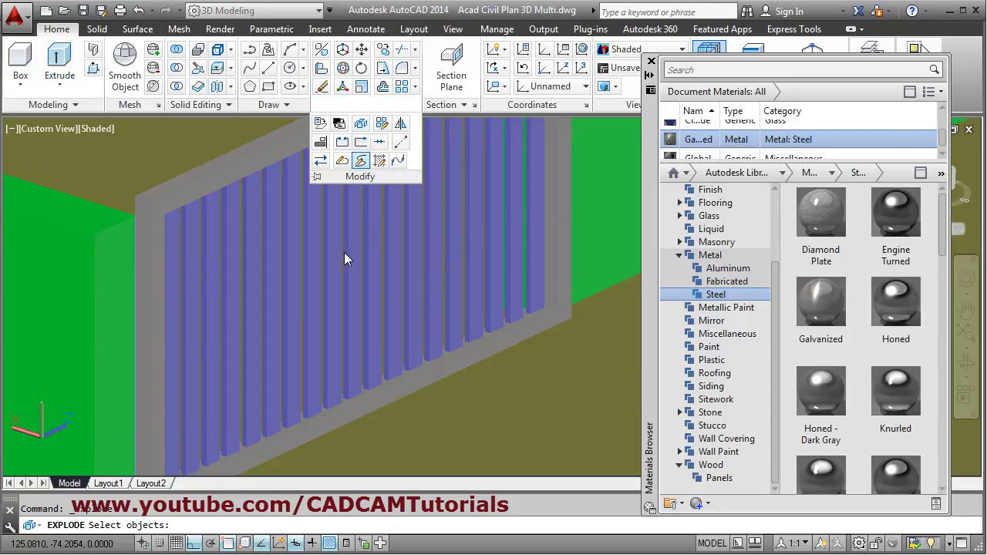
pyautogui.click(272, 279)
pyautogui.press('Return')
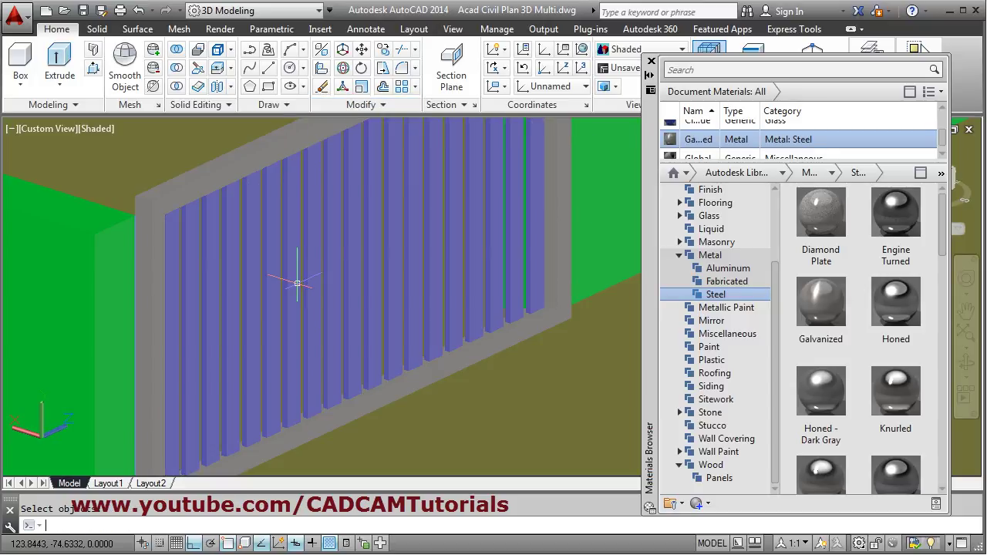
# - Apply the Galvanized steel material to all the separate vertical bars of the compound gate
pyautogui.scroll(3, 197, 384)
pyautogui.scroll(-4, 170, 348)
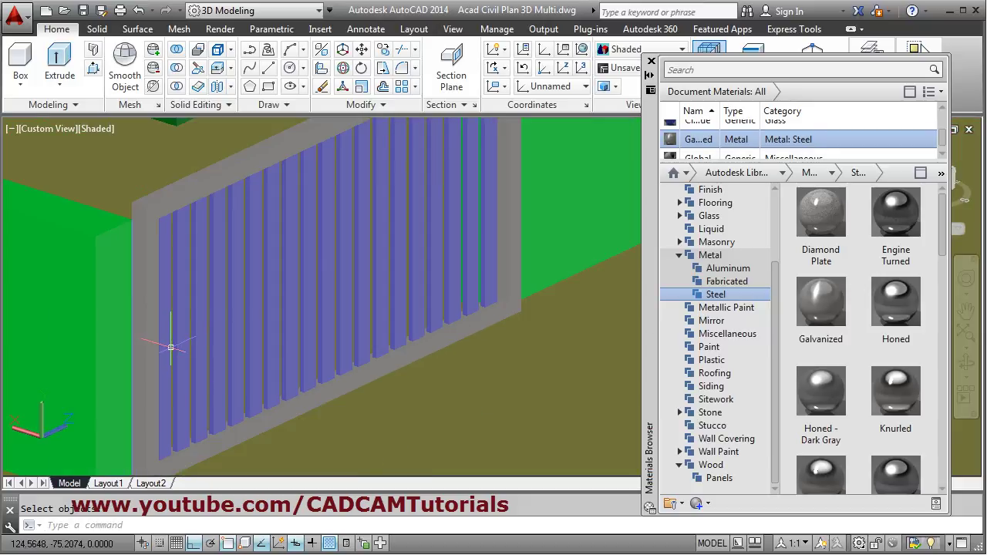
pyautogui.click(171, 311)
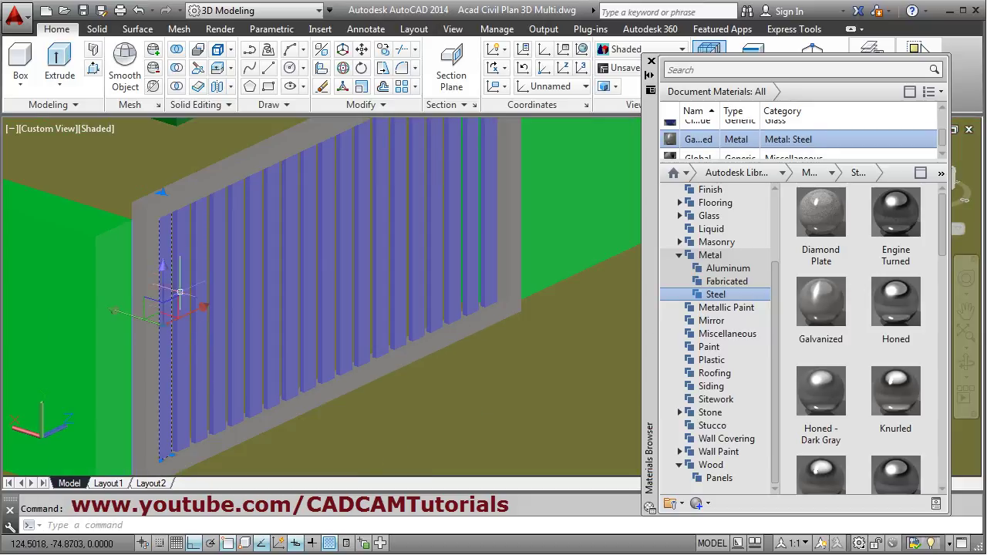
pyautogui.click(201, 256)
pyautogui.click(223, 240)
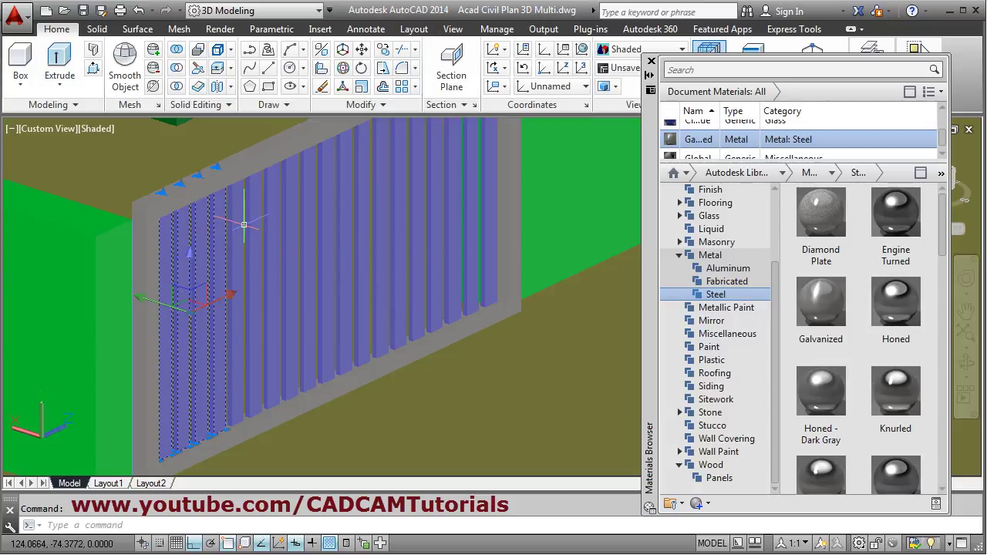
pyautogui.click(242, 225)
pyautogui.click(258, 216)
pyautogui.click(282, 204)
pyautogui.click(300, 195)
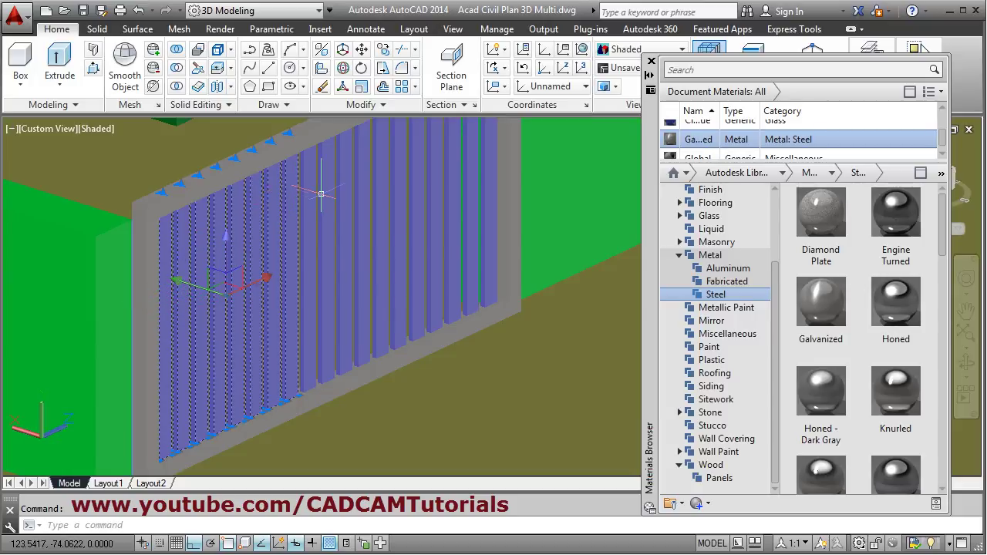
pyautogui.click(313, 192)
pyautogui.click(328, 185)
pyautogui.click(347, 183)
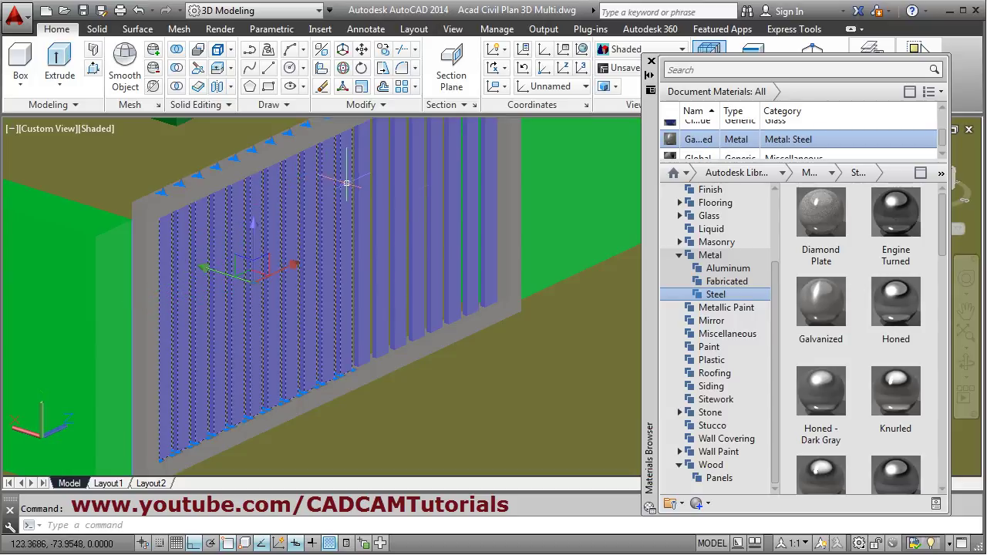
pyautogui.moveTo(424, 211); pyautogui.dragTo(251, 300, button='middle')
pyautogui.click(225, 270)
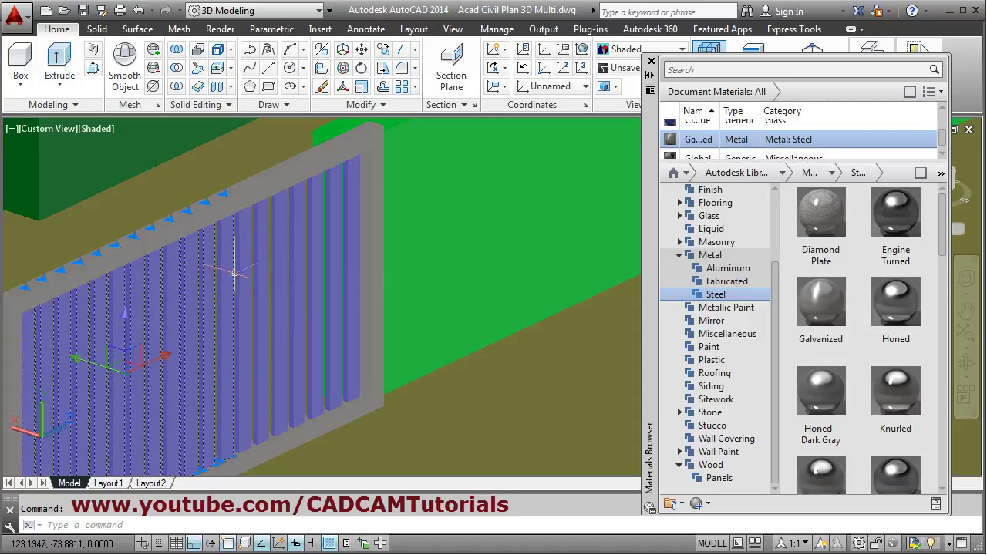
pyautogui.click(242, 261)
pyautogui.click(260, 249)
pyautogui.click(277, 237)
pyautogui.click(296, 226)
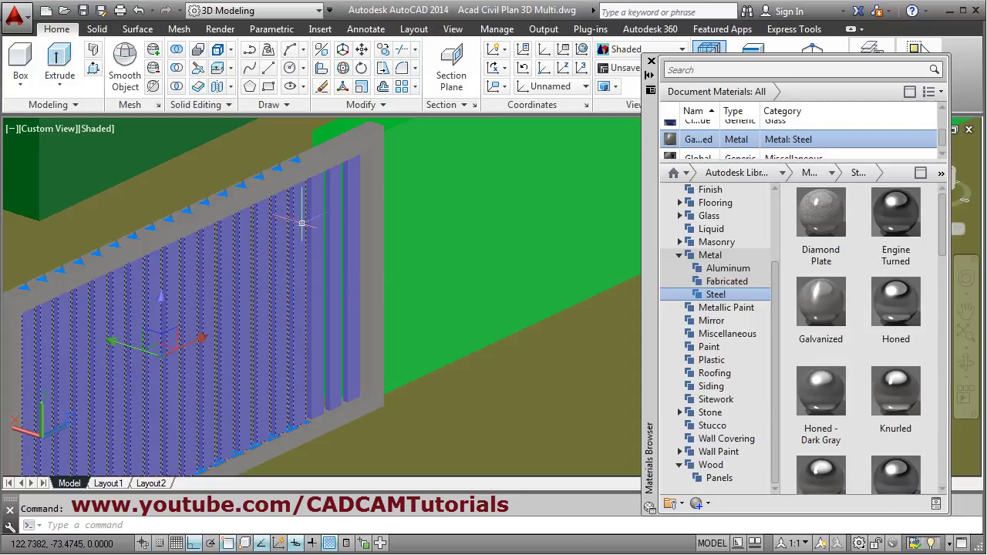
pyautogui.click(315, 215)
pyautogui.click(332, 206)
pyautogui.click(349, 198)
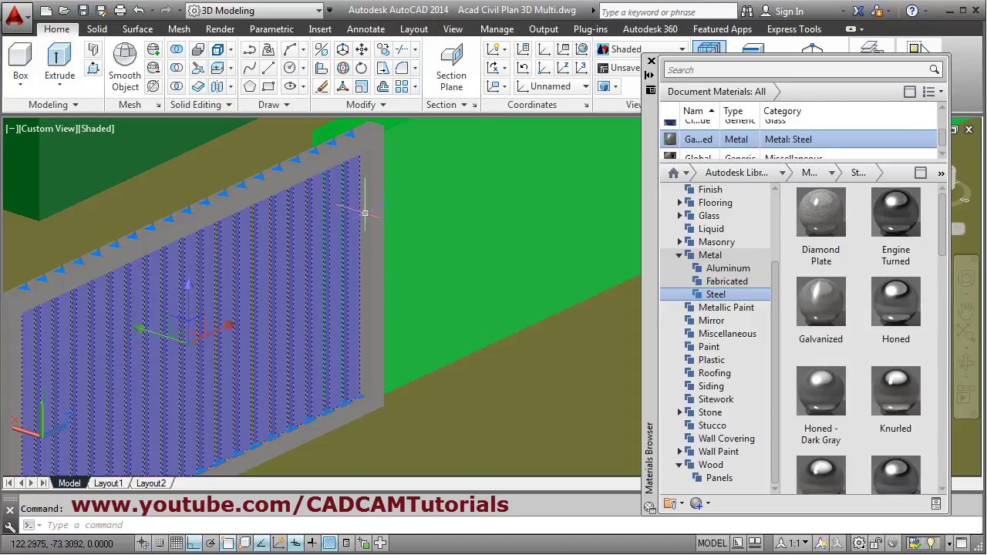
pyautogui.moveTo(808, 312)
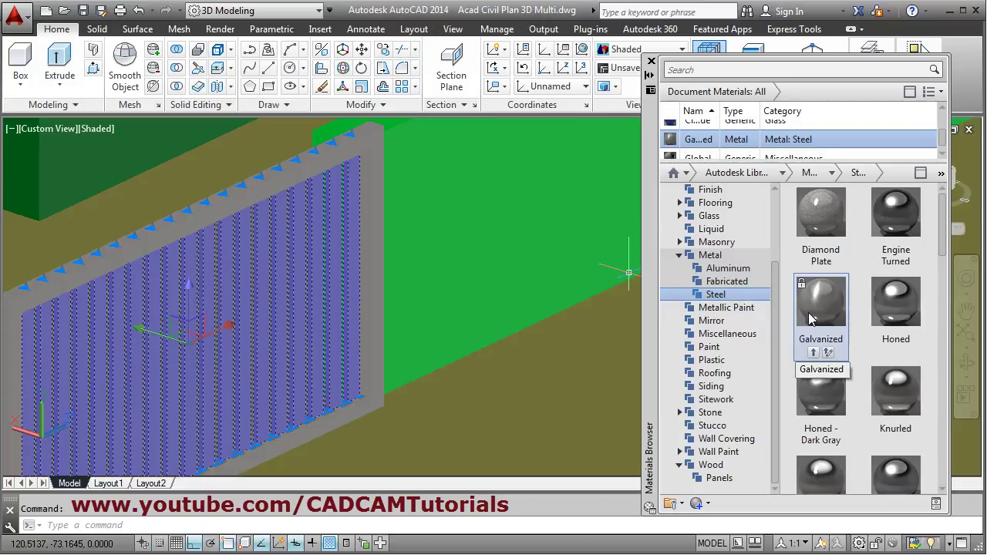
pyautogui.click(813, 354)
# - Explode the array of vertical bars in the large ground-floor front opening beside the entrance door
pyautogui.scroll(-4, 324, 324)
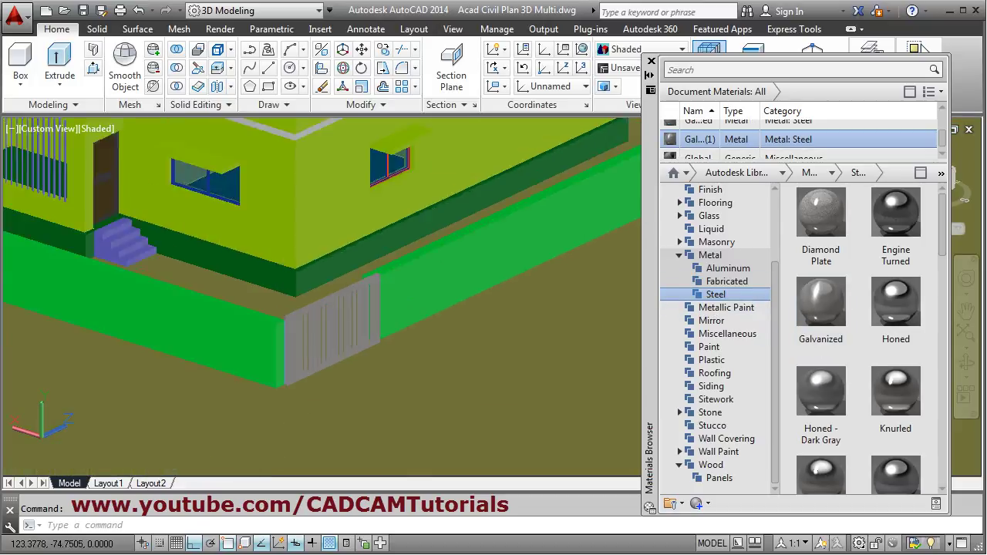
pyautogui.scroll(-2, 209, 316)
pyautogui.scroll(6, 308, 353)
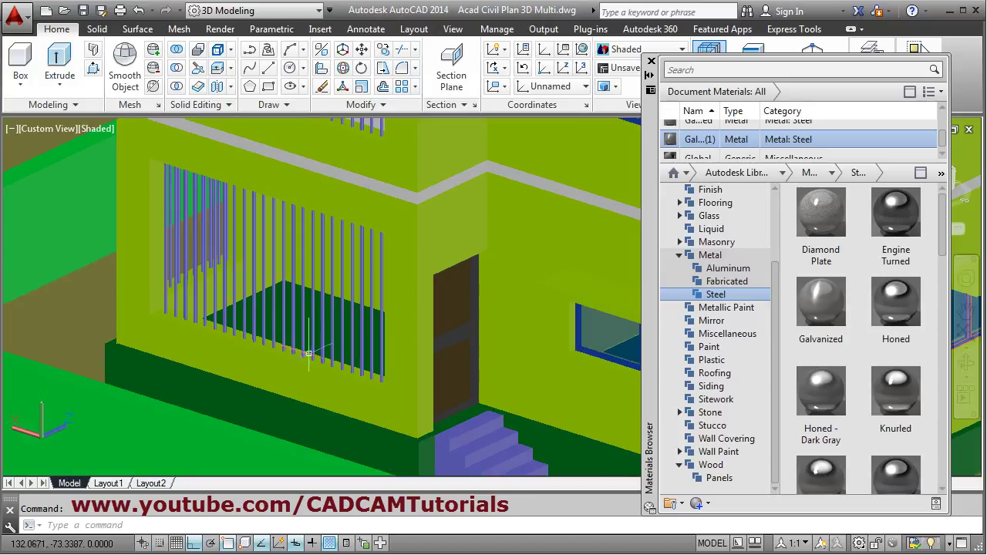
pyautogui.scroll(3, 297, 324)
pyautogui.click(318, 338)
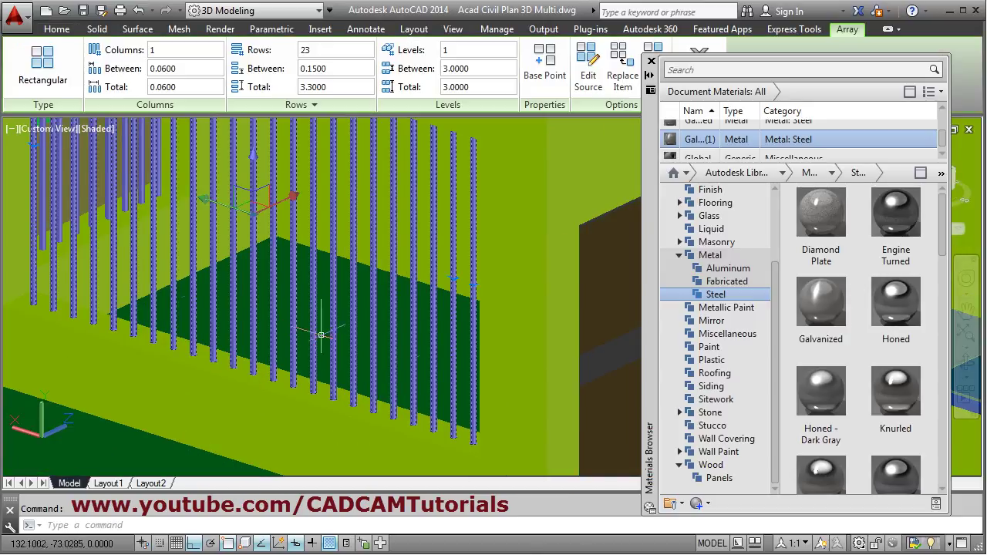
pyautogui.click(56, 29)
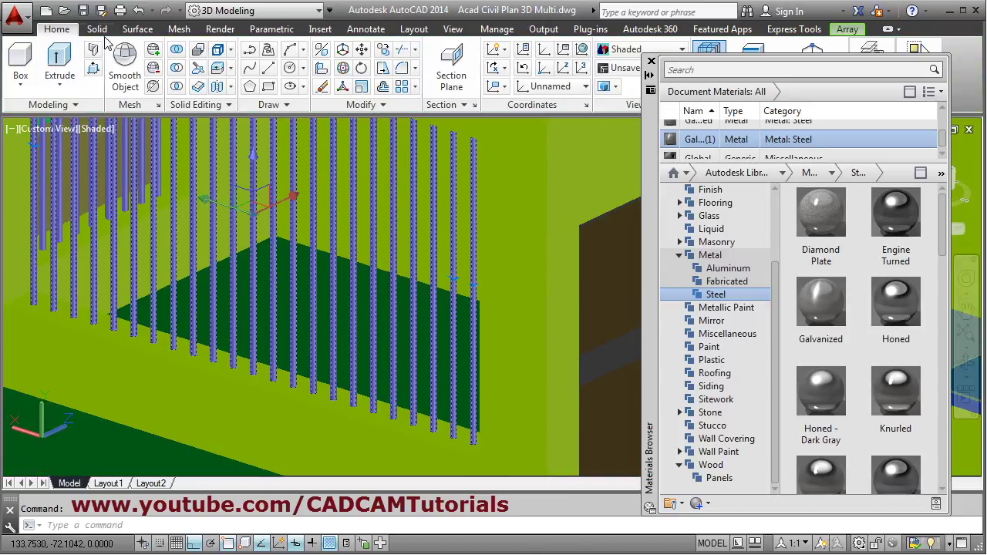
pyautogui.click(368, 105)
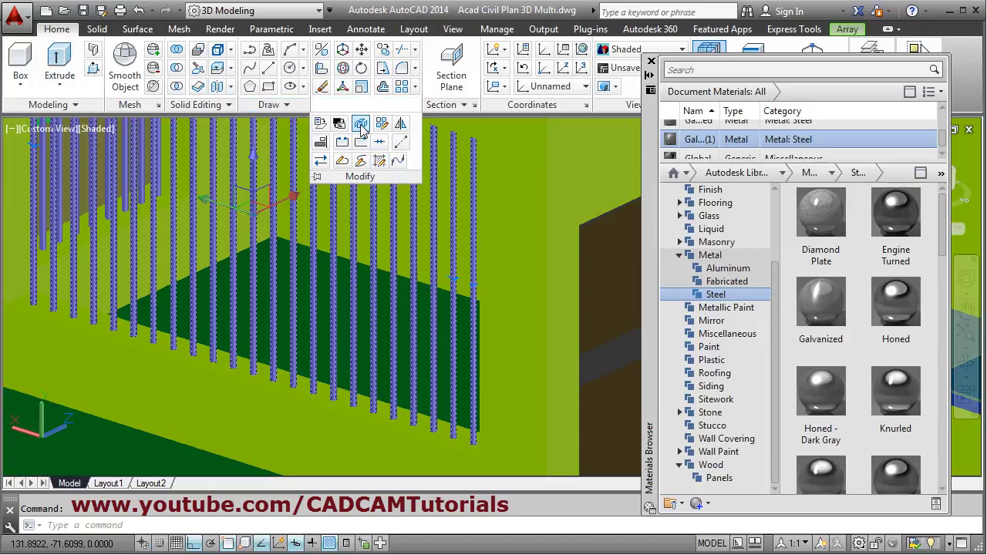
pyautogui.click(361, 125)
# - Explode the bar array in the ground-floor side opening together with the front and side balcony railing arrays
pyautogui.scroll(-2, 251, 279)
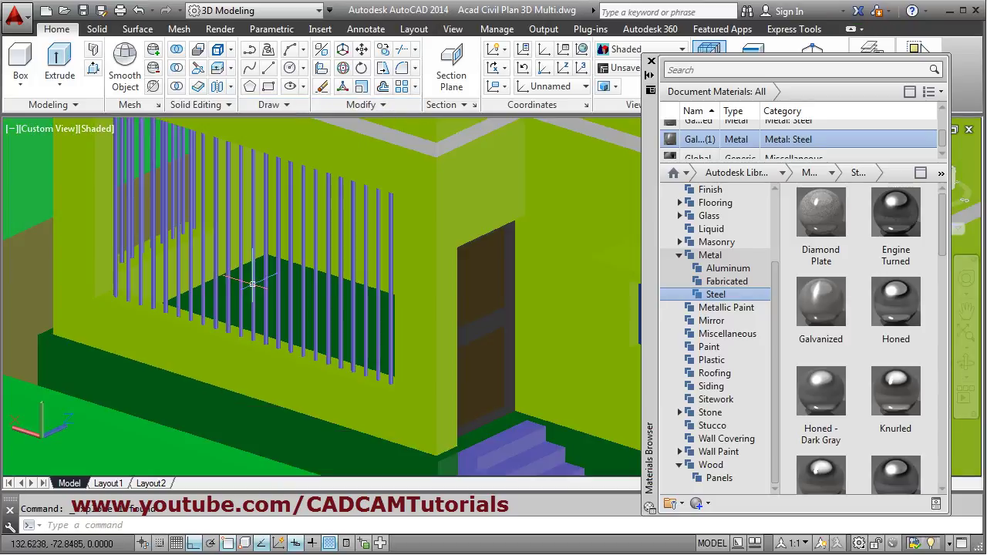
pyautogui.moveTo(219, 285); pyautogui.dragTo(298, 391, button='middle')
pyautogui.scroll(4, 215, 336)
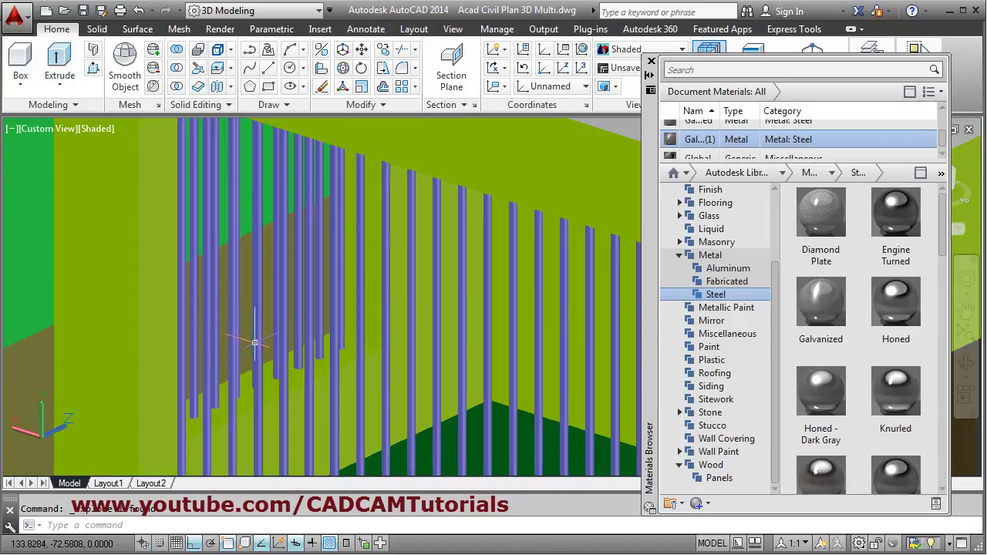
pyautogui.click(274, 339)
pyautogui.scroll(-5, 274, 340)
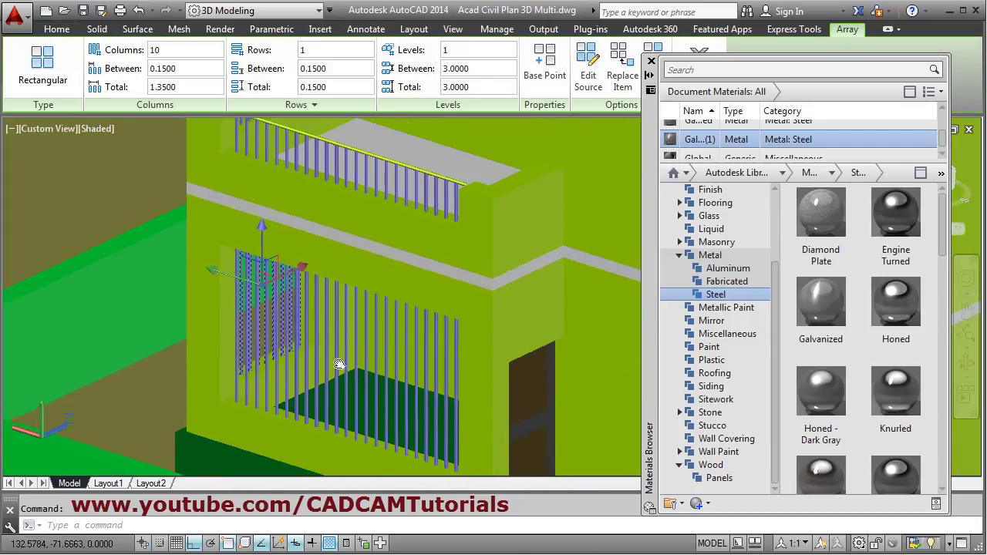
pyautogui.click(347, 265)
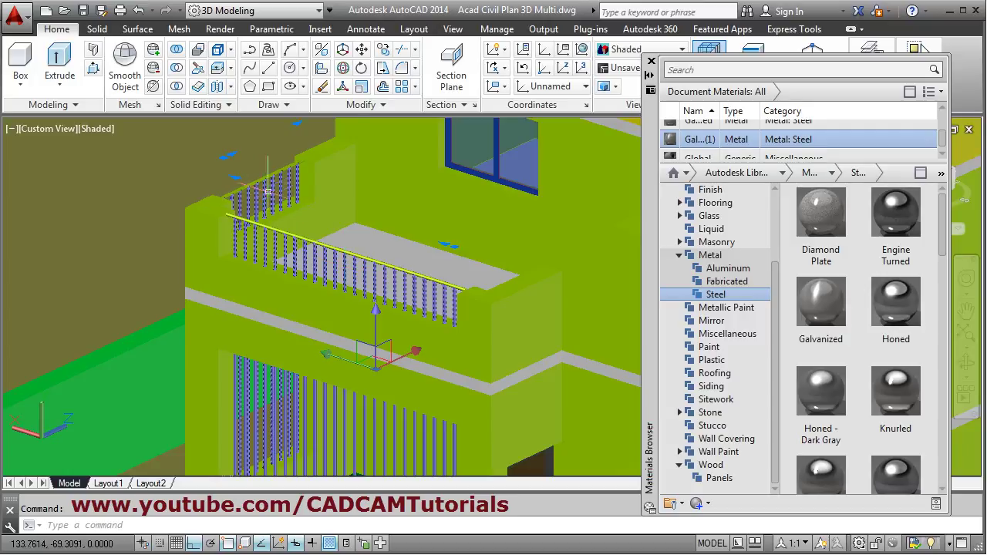
pyautogui.click(373, 105)
pyautogui.click(361, 124)
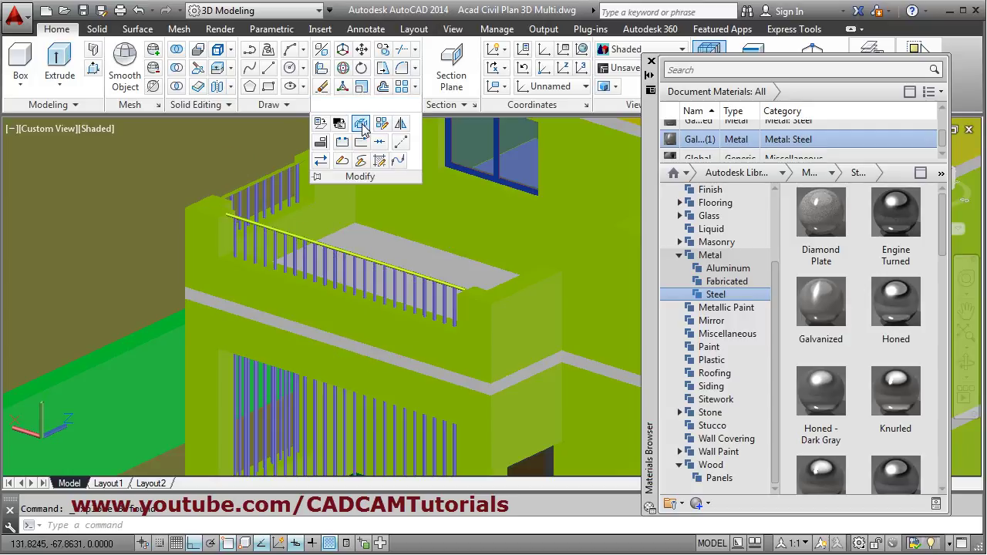
# - Switch the model's visual style to 2D Wireframe
pyautogui.scroll(-5, 253, 213)
pyautogui.scroll(7, 309, 331)
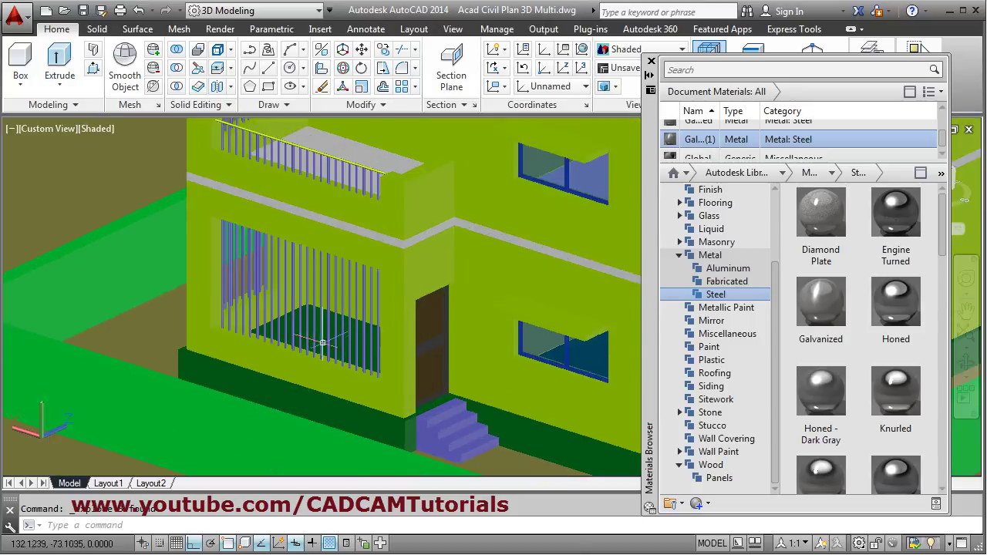
pyautogui.scroll(2, 303, 340)
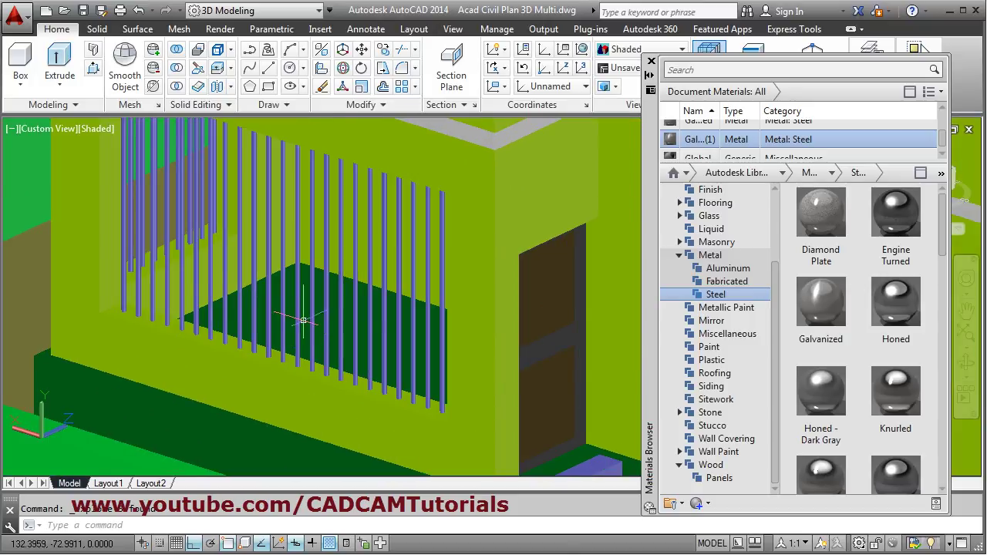
pyautogui.scroll(-3, 303, 319)
pyautogui.keyDown('shift'); pyautogui.moveTo(303, 319); pyautogui.dragTo(287, 316, button='middle'); pyautogui.keyUp('shift')
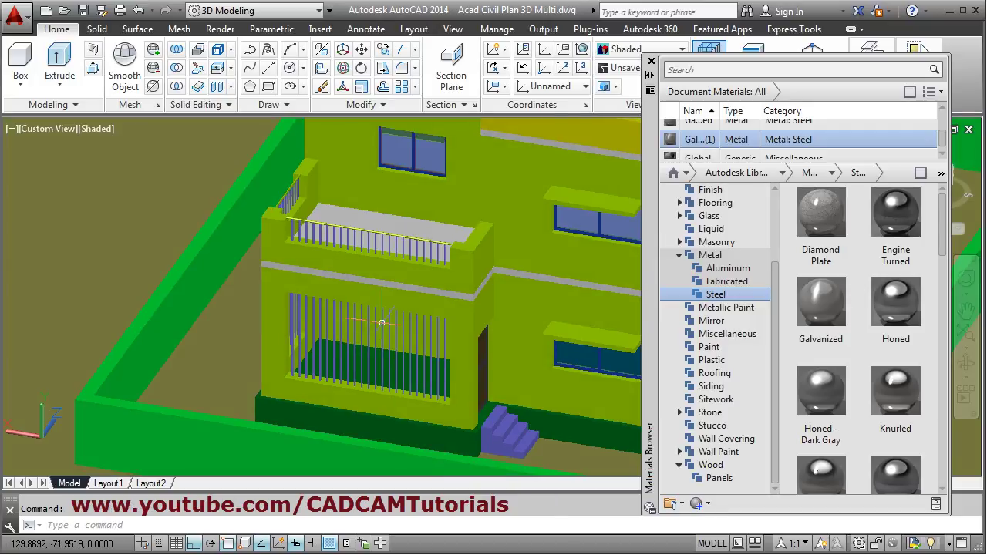
pyautogui.click(624, 49)
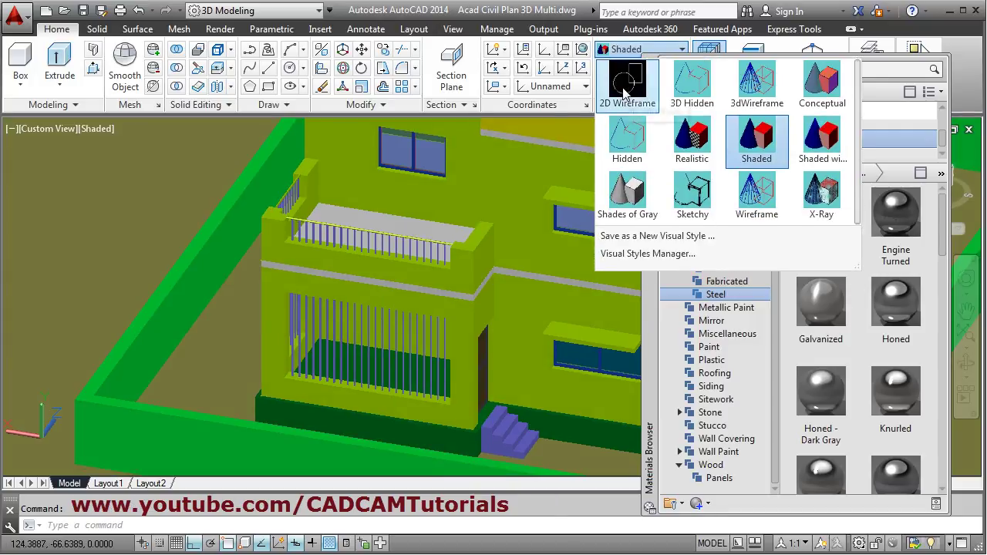
pyautogui.click(625, 93)
# - Apply the Engine Turned steel material to all the vertical bars of the ground-floor front opening
pyautogui.scroll(5, 420, 391)
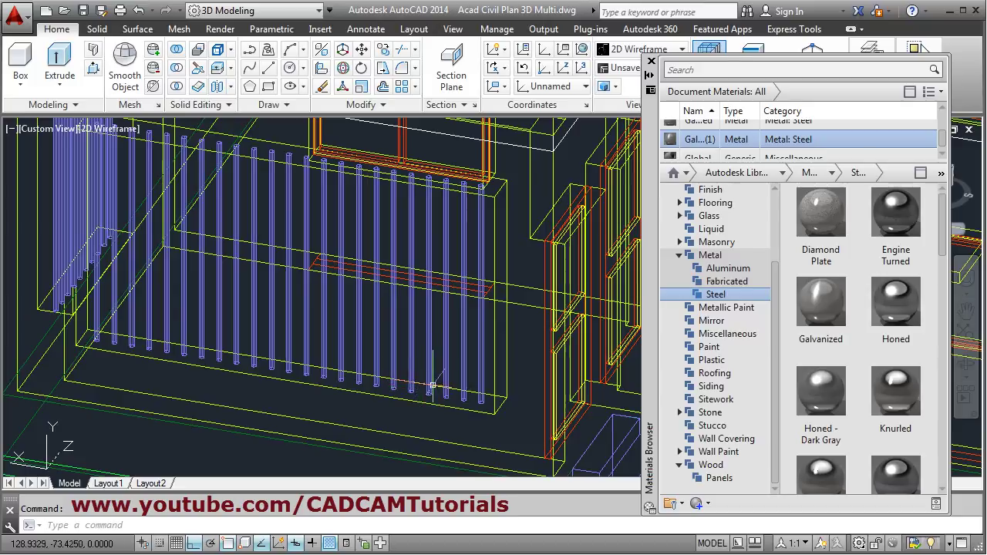
pyautogui.keyDown('shift'); pyautogui.moveTo(214, 336); pyautogui.dragTo(229, 333, button='middle'); pyautogui.keyUp('shift')
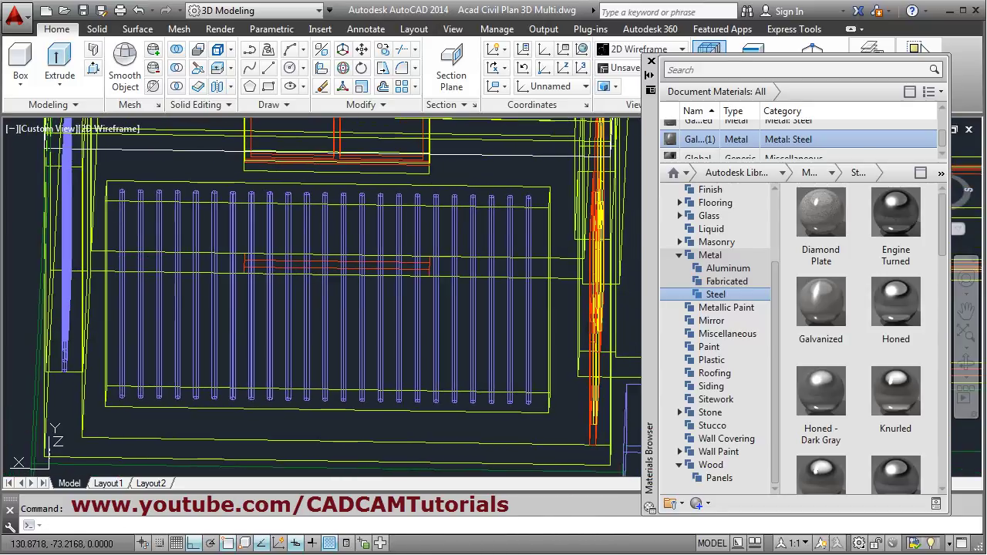
pyautogui.click(538, 360)
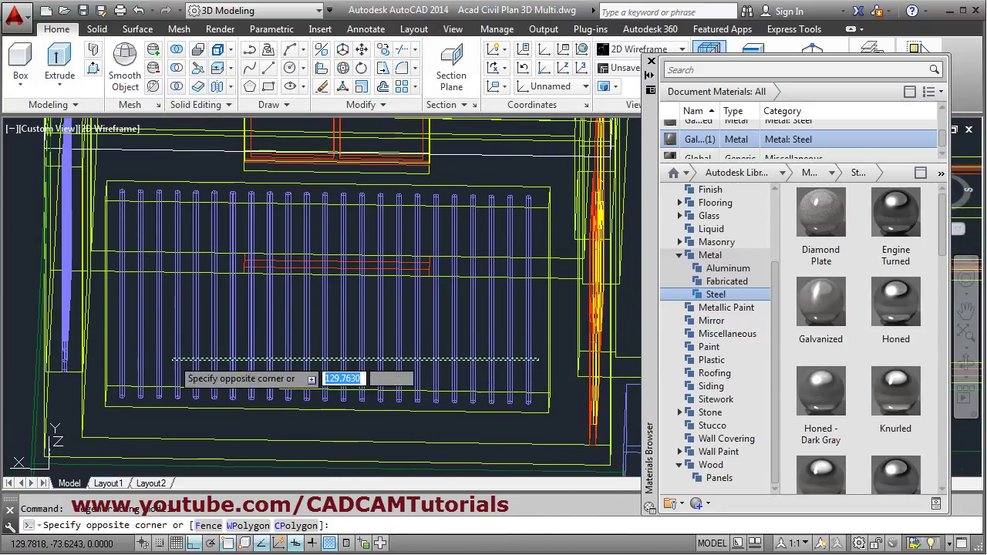
pyautogui.click(121, 360)
pyautogui.scroll(-3, 121, 360)
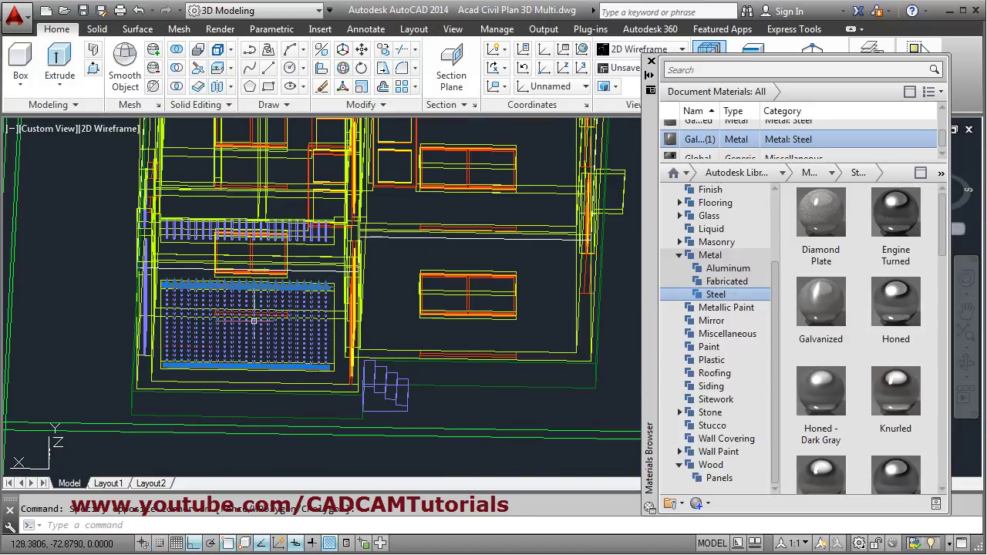
pyautogui.scroll(4, 314, 348)
pyautogui.scroll(-3, 257, 326)
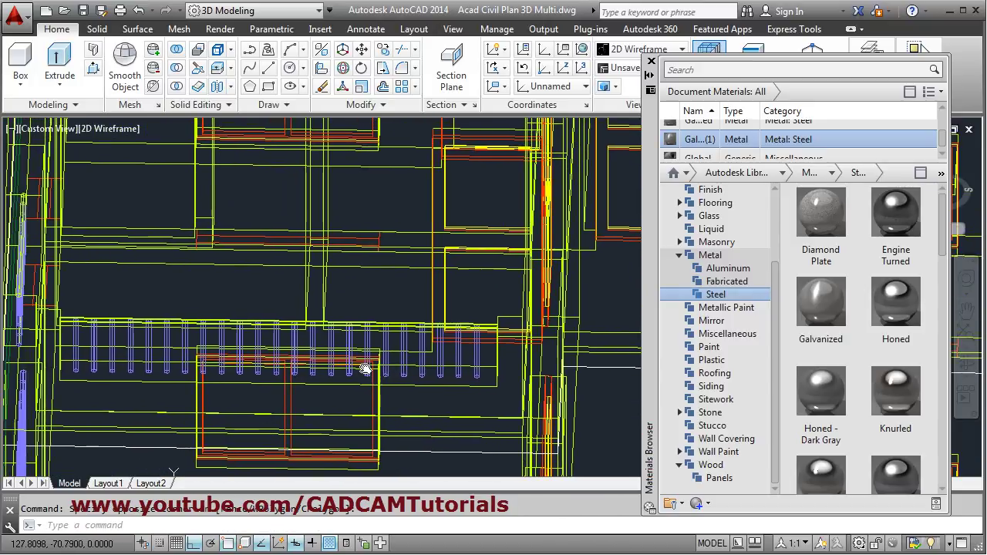
pyautogui.scroll(2, 394, 419)
pyautogui.moveTo(393, 418)
pyautogui.mouseDown(button='middle')
pyautogui.moveTo(362, 273)
pyautogui.moveTo(397, 295)
pyautogui.mouseUp(button='middle')
pyautogui.moveTo(906, 224)
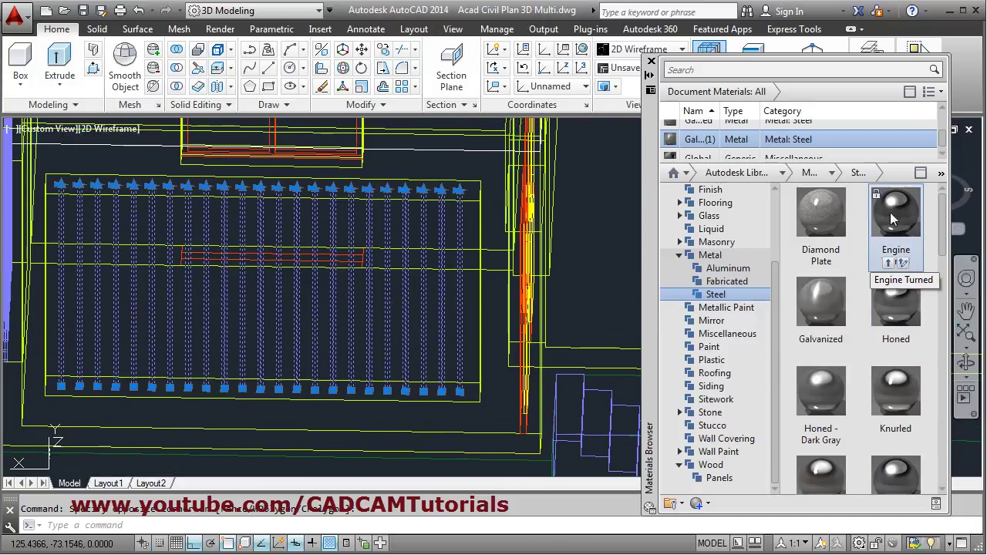
pyautogui.moveTo(835, 226)
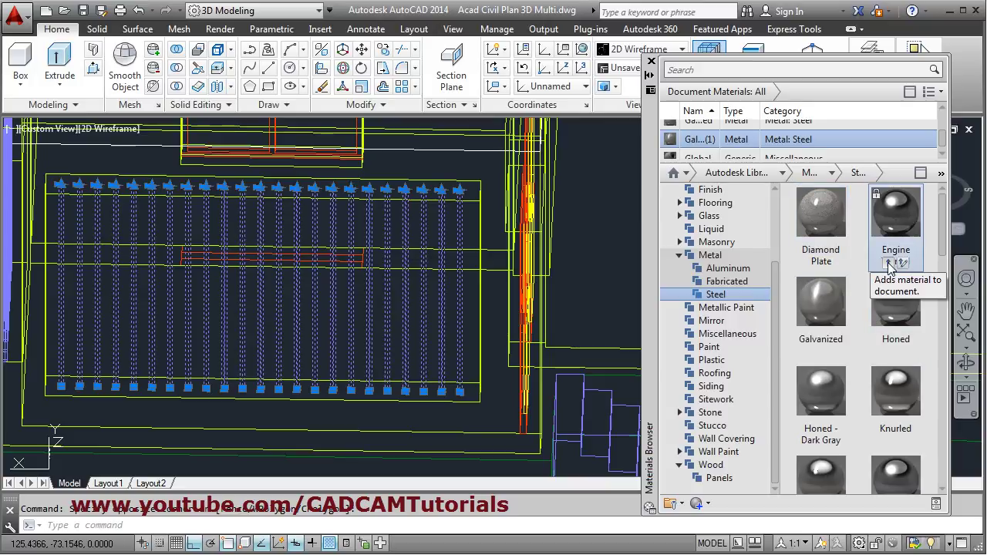
pyautogui.click(888, 265)
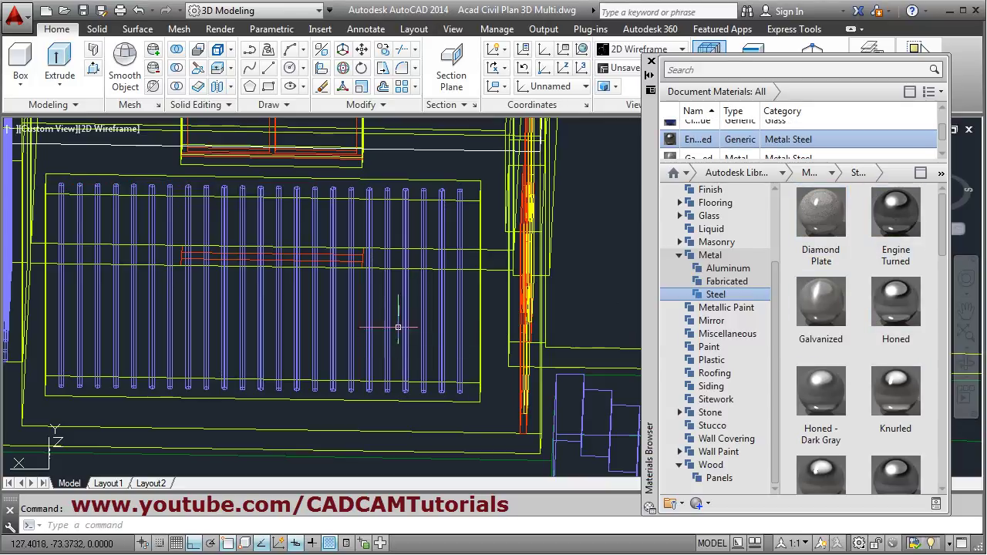
# - Switch the visual style to Shaded and examine the material on the front opening's bars
pyautogui.click(640, 49)
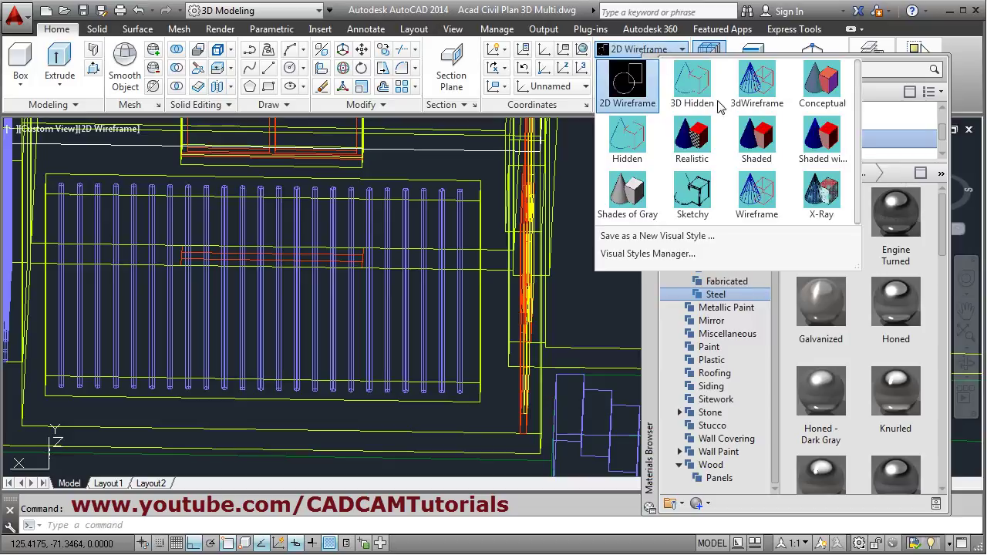
pyautogui.click(756, 146)
pyautogui.scroll(-6, 377, 299)
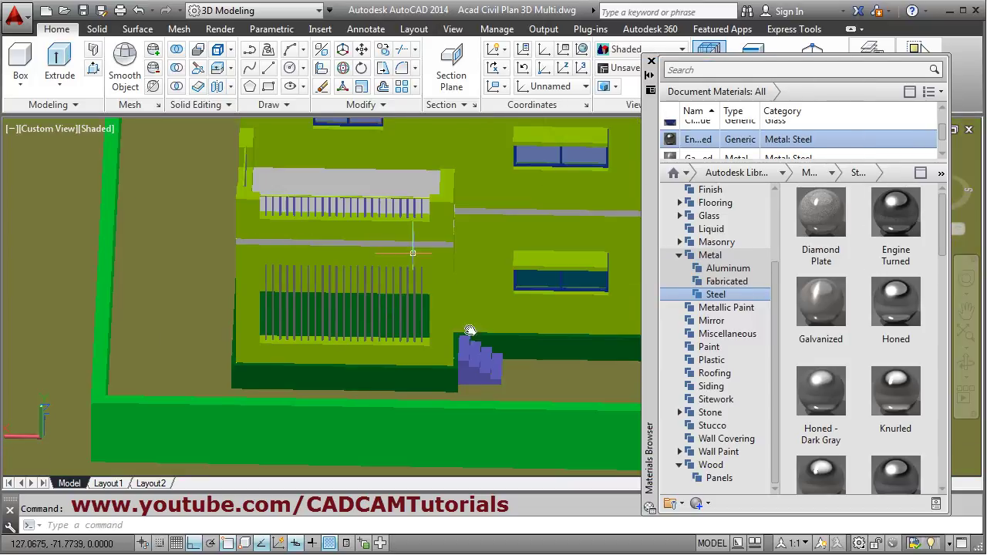
# - Apply the Engine Turned steel material to the ground-floor side opening's bars and the balcony railing bars, selecting them in 2D Wireframe
pyautogui.scroll(3, 500, 322)
pyautogui.click(160, 356)
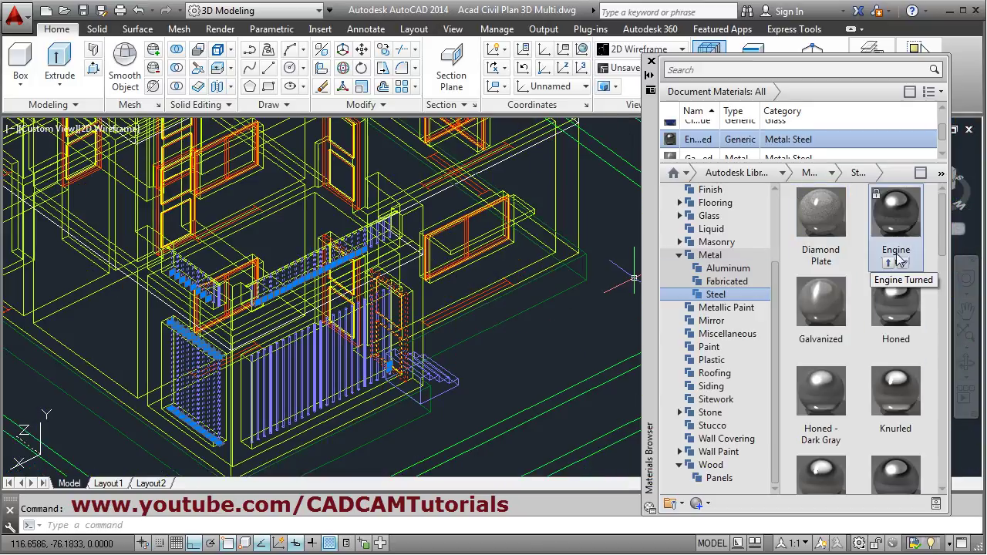
pyautogui.click(888, 263)
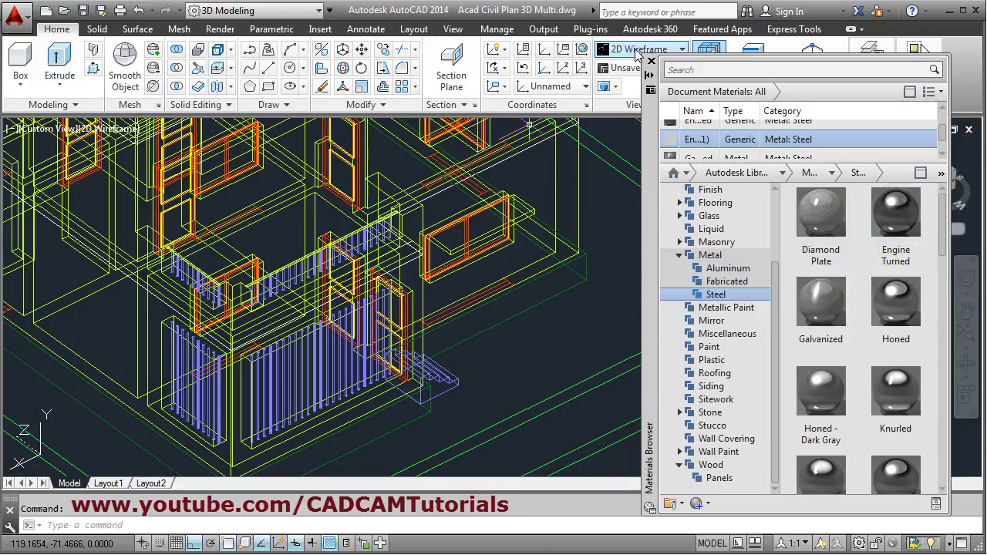
# - Switch the visual style to Shaded and examine the railing bars, house exterior and compound gate from several sides
pyautogui.click(638, 51)
pyautogui.click(511, 137)
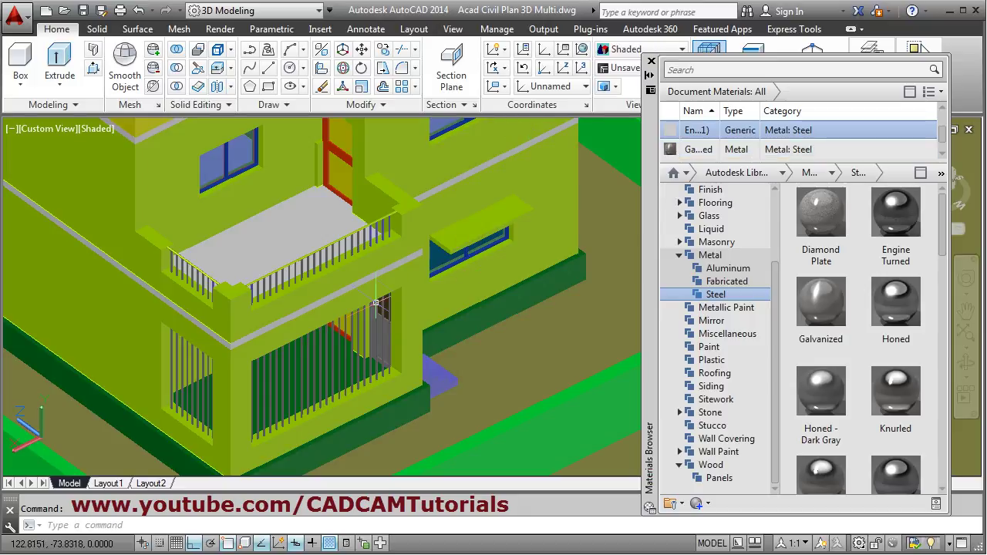
pyautogui.scroll(-5, 376, 303)
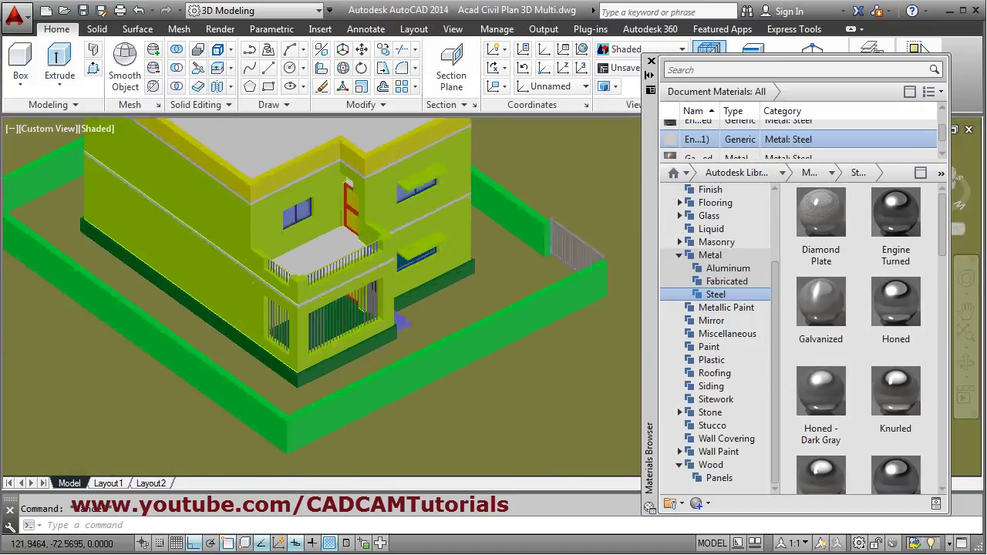
pyautogui.scroll(7, 392, 268)
pyautogui.scroll(-6, 390, 219)
pyautogui.moveTo(443, 297)
pyautogui.keyDown('shift'); pyautogui.mouseDown(button='middle')
pyautogui.moveTo(363, 279)
pyautogui.moveTo(383, 285)
pyautogui.moveTo(358, 282)
pyautogui.moveTo(359, 339)
pyautogui.mouseUp(button='middle'); pyautogui.keyUp('shift')
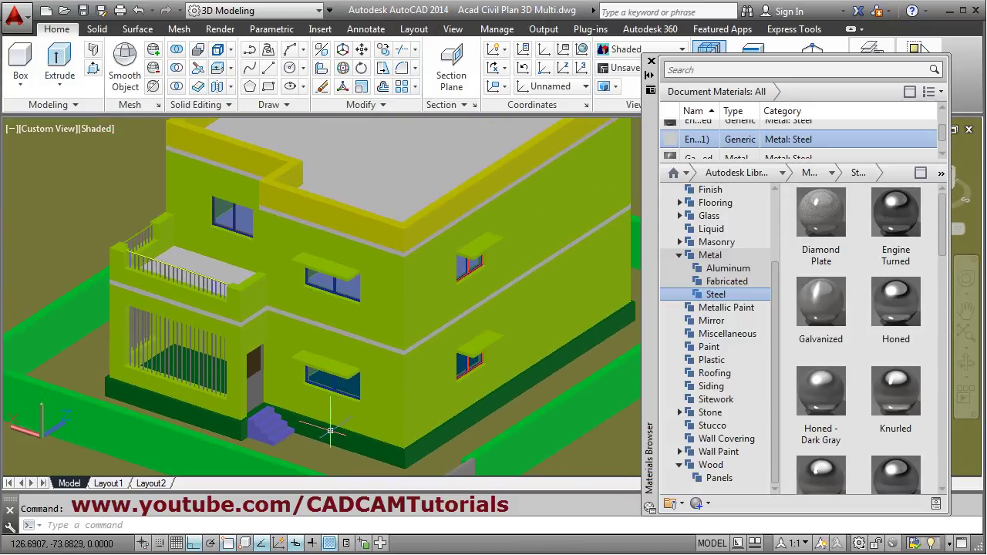
pyautogui.moveTo(292, 419); pyautogui.dragTo(197, 331, button='middle')
pyautogui.scroll(-4, 225, 333)
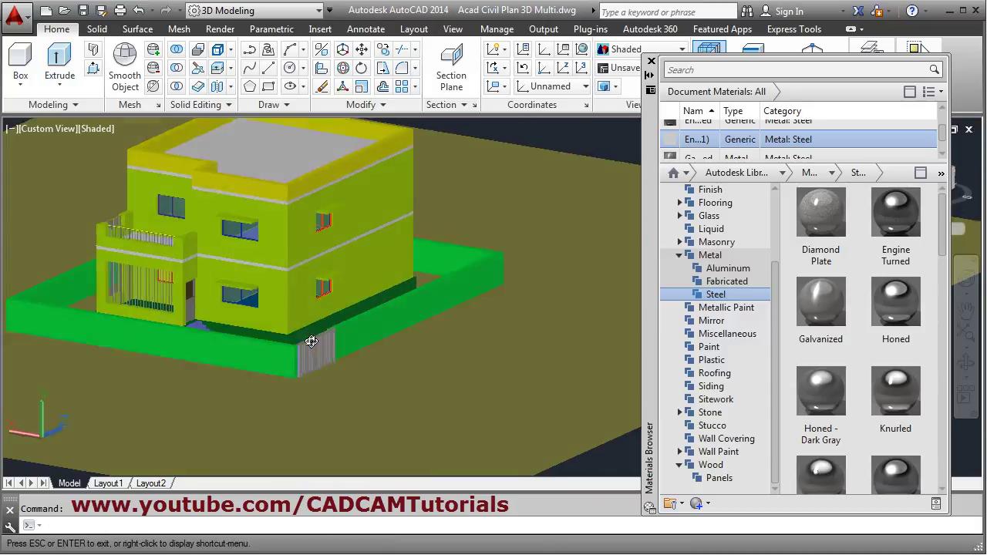
pyautogui.scroll(4, 236, 376)
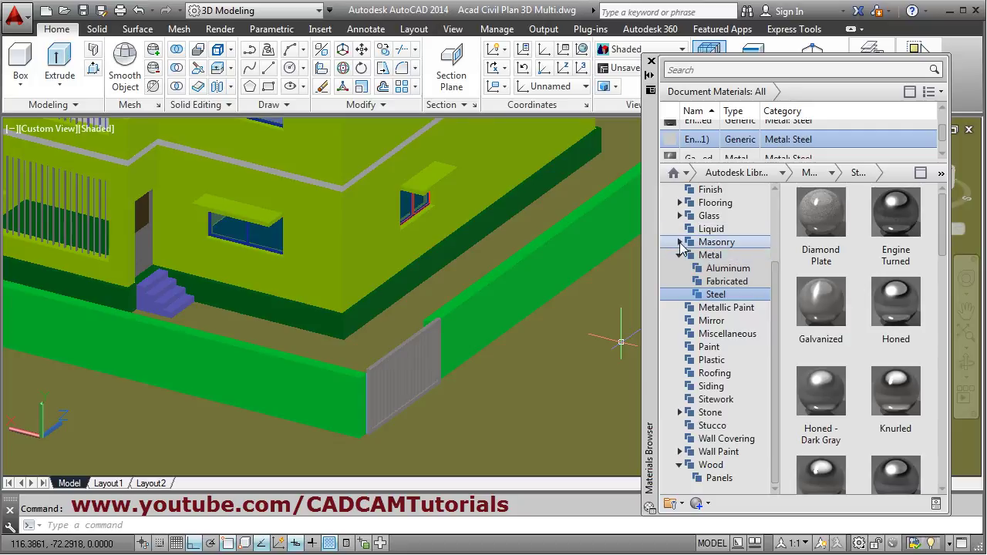
# - Browse the library's Masonry materials, including the Brick and Stone categories, for a suitable texture
pyautogui.click(680, 242)
pyautogui.click(720, 256)
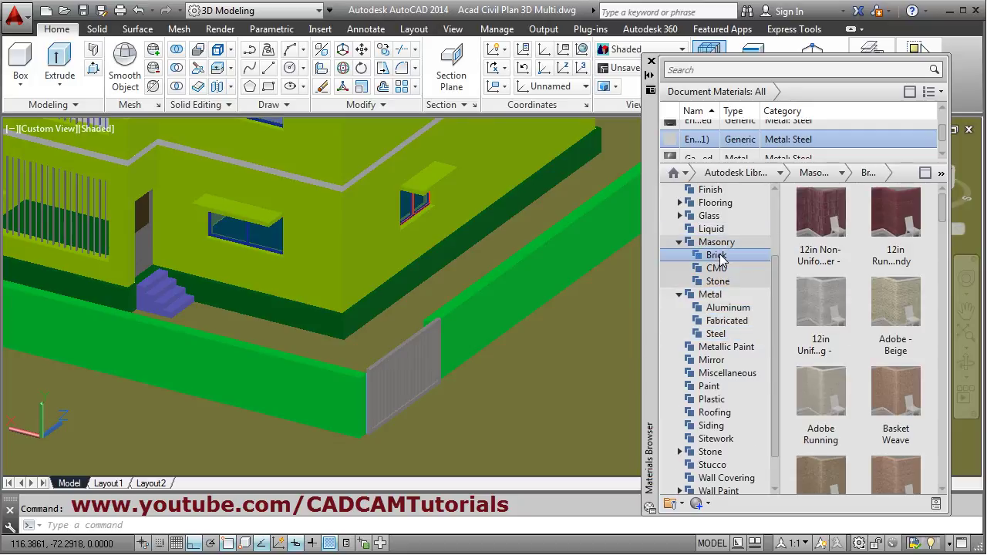
pyautogui.click(725, 282)
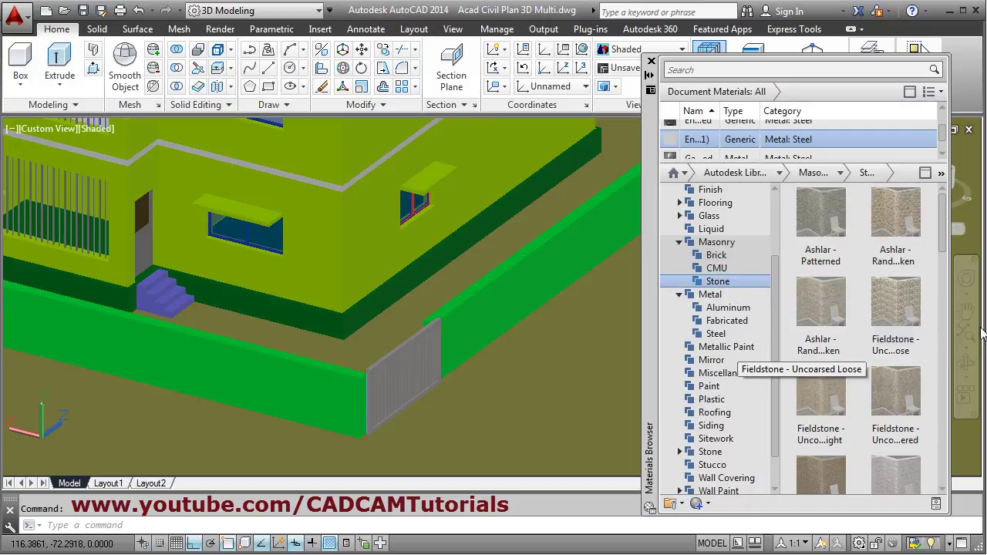
pyautogui.moveTo(944, 219); pyautogui.dragTo(943, 362)
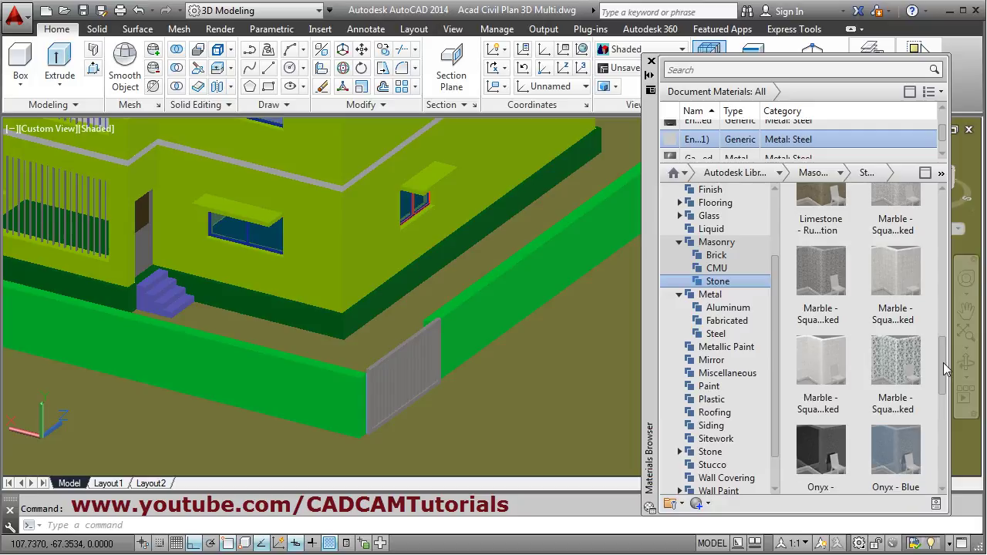
pyautogui.click(716, 242)
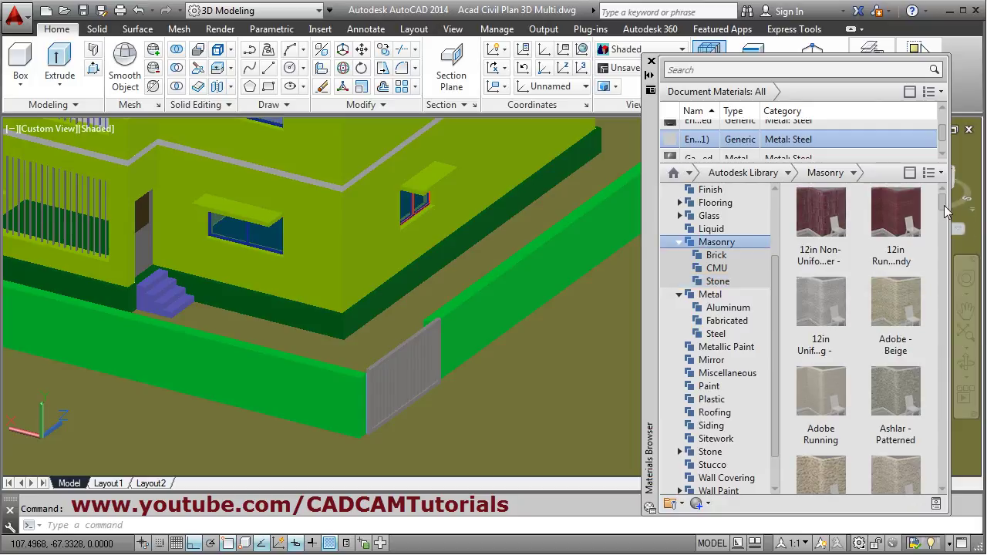
pyautogui.moveTo(943, 205); pyautogui.dragTo(950, 282)
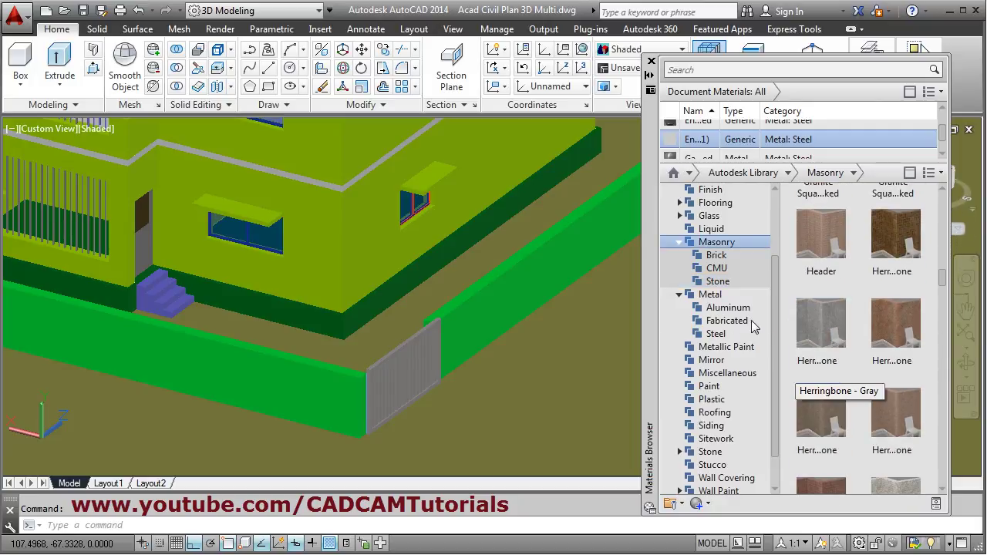
pyautogui.moveTo(772, 314); pyautogui.dragTo(774, 380)
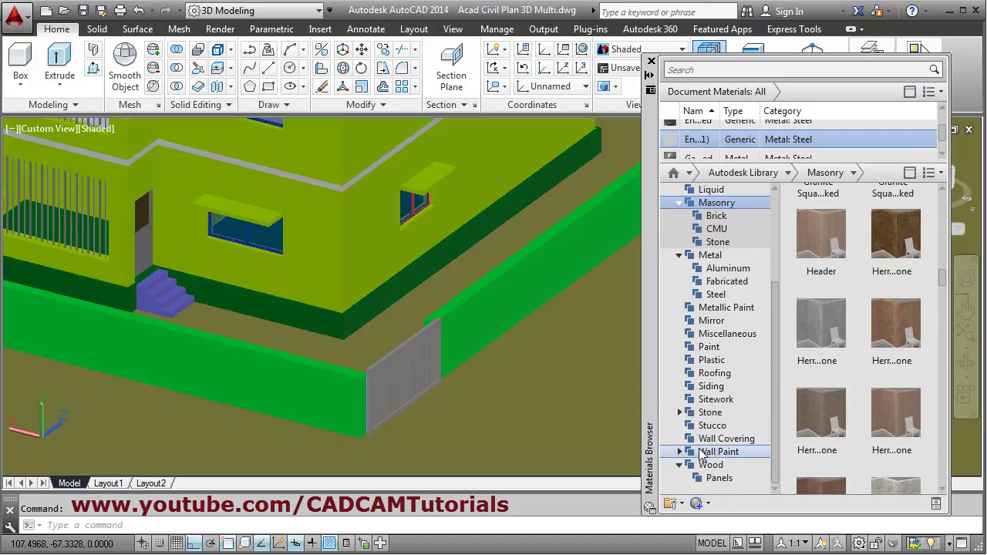
# - Apply the Cobble Stone - Glazed Multi-color material from the Sitework category to the ground surface
pyautogui.click(709, 400)
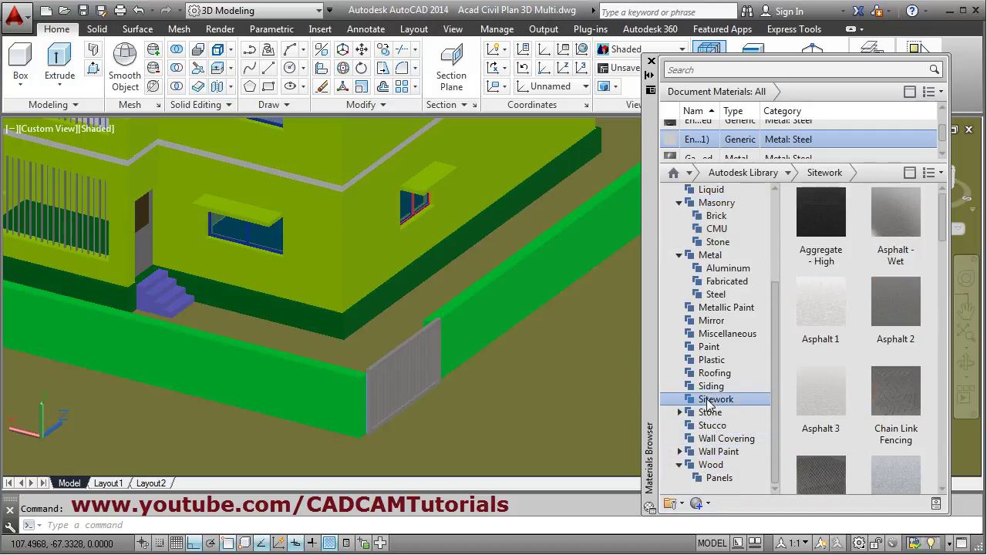
pyautogui.moveTo(943, 224); pyautogui.dragTo(944, 260)
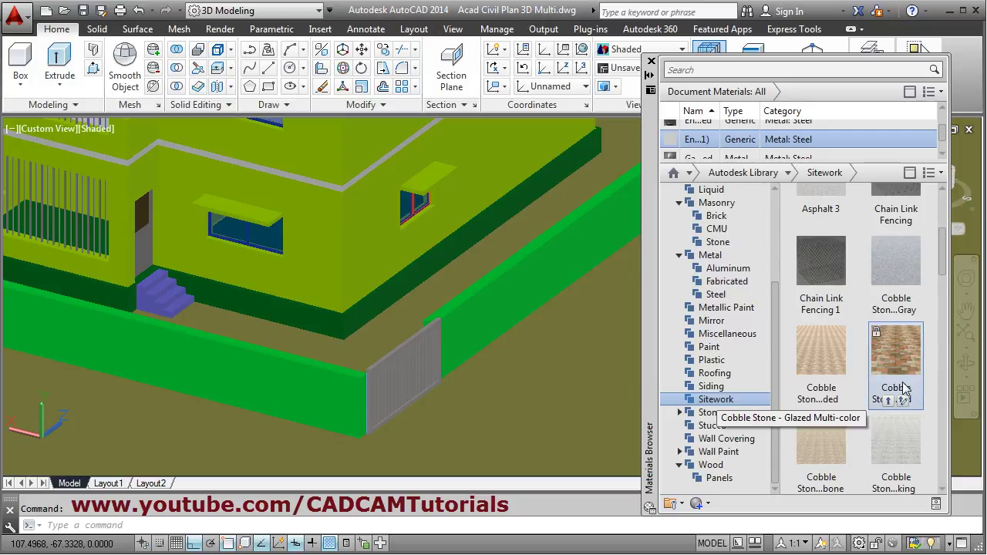
pyautogui.click(511, 427)
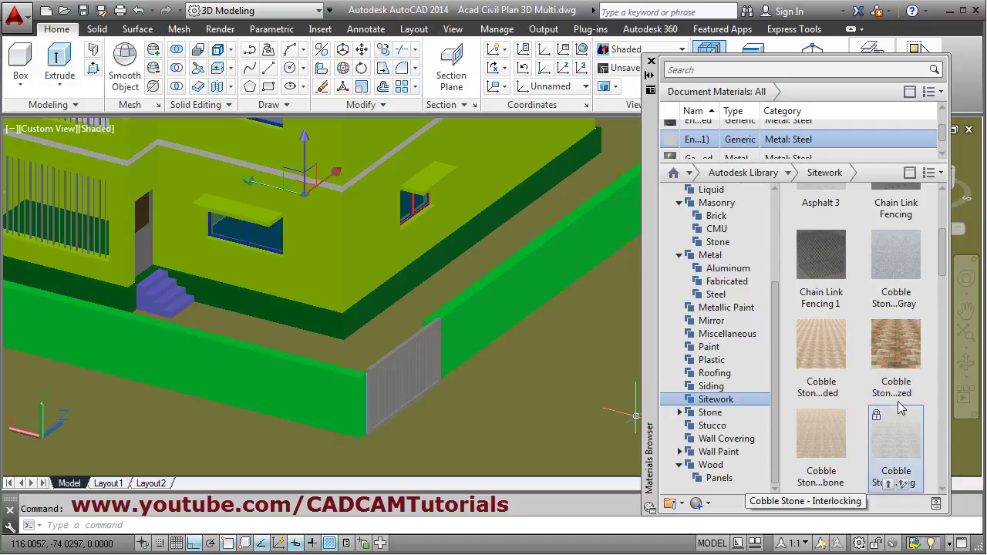
pyautogui.moveTo(907, 362)
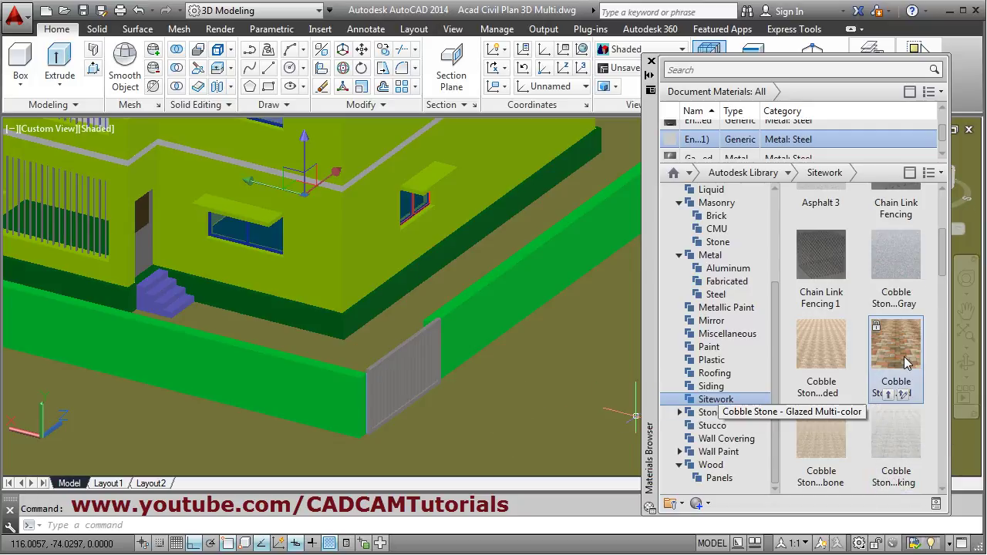
pyautogui.click(889, 396)
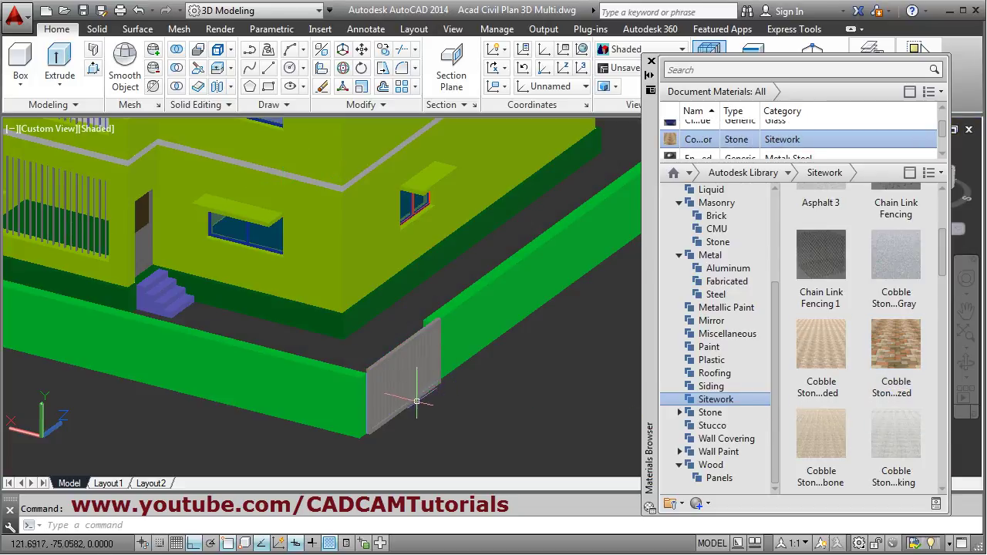
# - Apply the Limestone - Rustic Joint Pink material from the Masonry Stone category to the compound wall
pyautogui.click(315, 392)
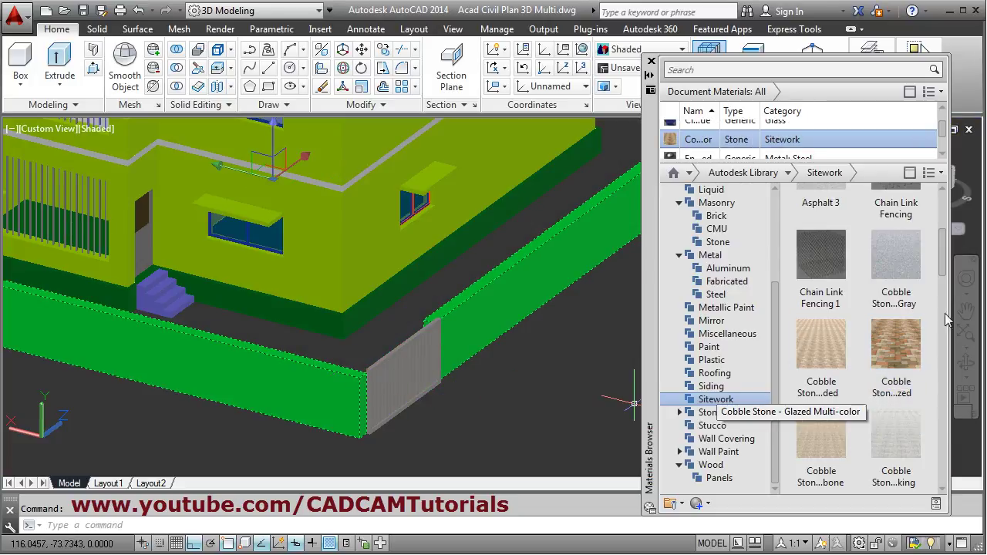
pyautogui.scroll(-6, 946, 264)
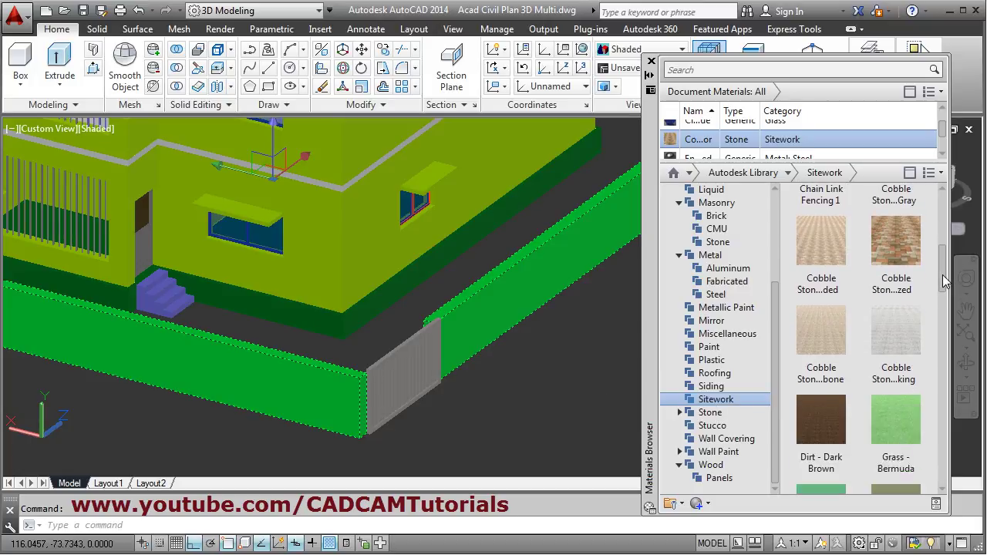
pyautogui.click(716, 243)
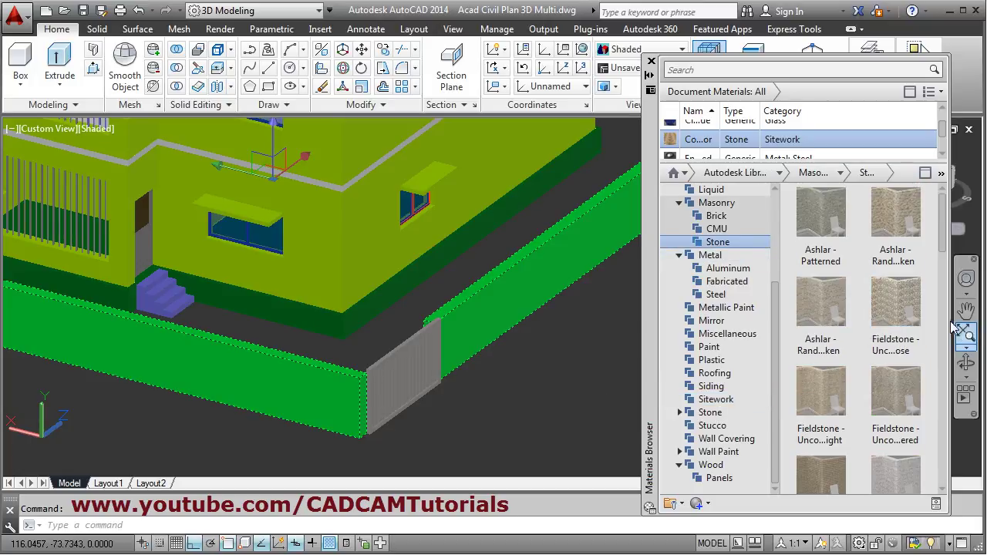
pyautogui.scroll(-1, 946, 243)
pyautogui.moveTo(943, 242); pyautogui.dragTo(938, 332)
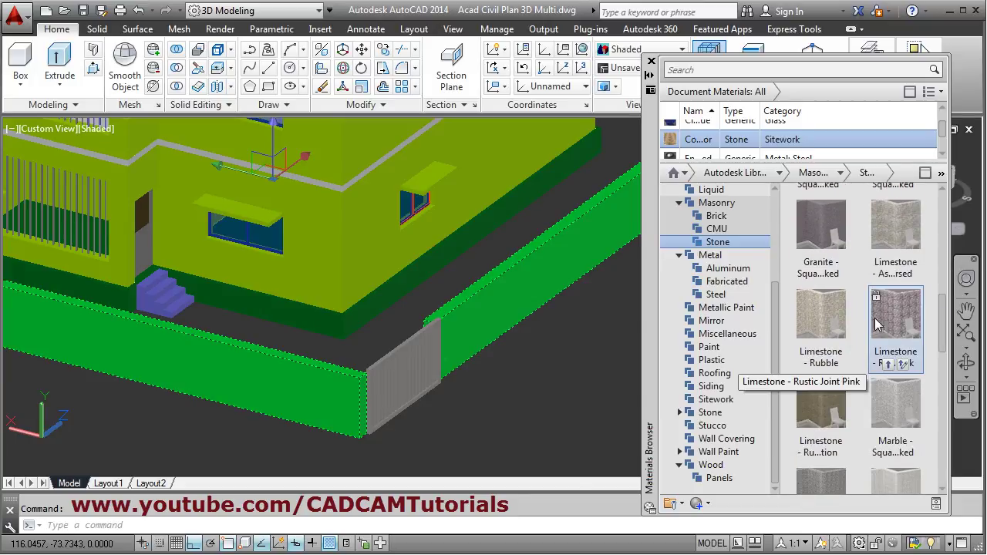
pyautogui.click(899, 365)
pyautogui.scroll(1, 870, 276)
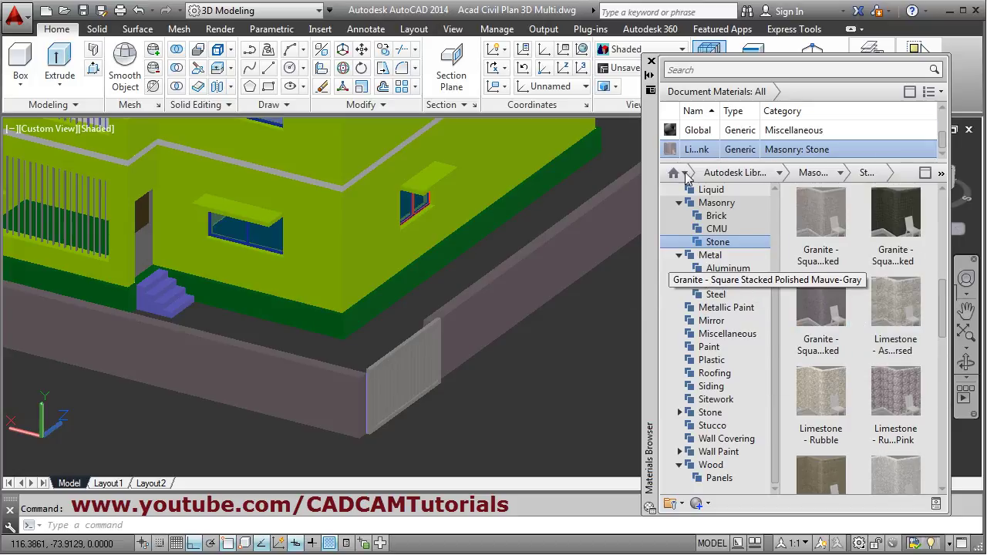
pyautogui.scroll(-5, 288, 317)
pyautogui.keyDown('shift'); pyautogui.moveTo(433, 353); pyautogui.dragTo(412, 348, button='middle'); pyautogui.keyUp('shift')
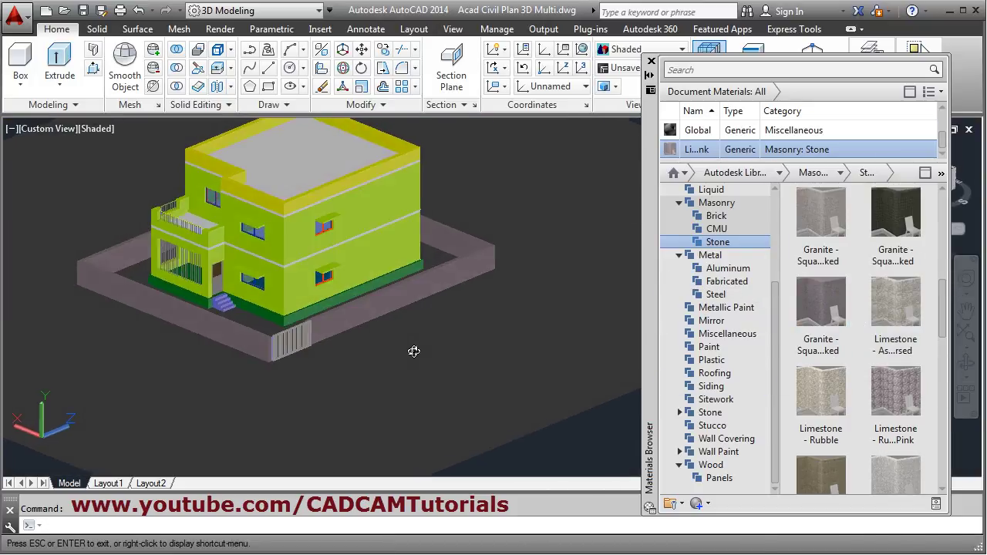
pyautogui.scroll(3, 373, 262)
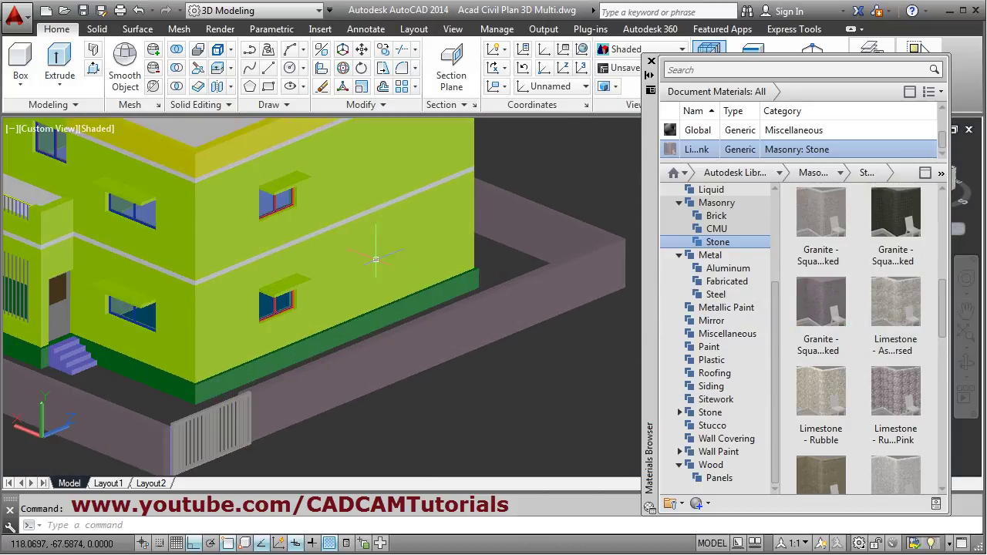
pyautogui.click(359, 260)
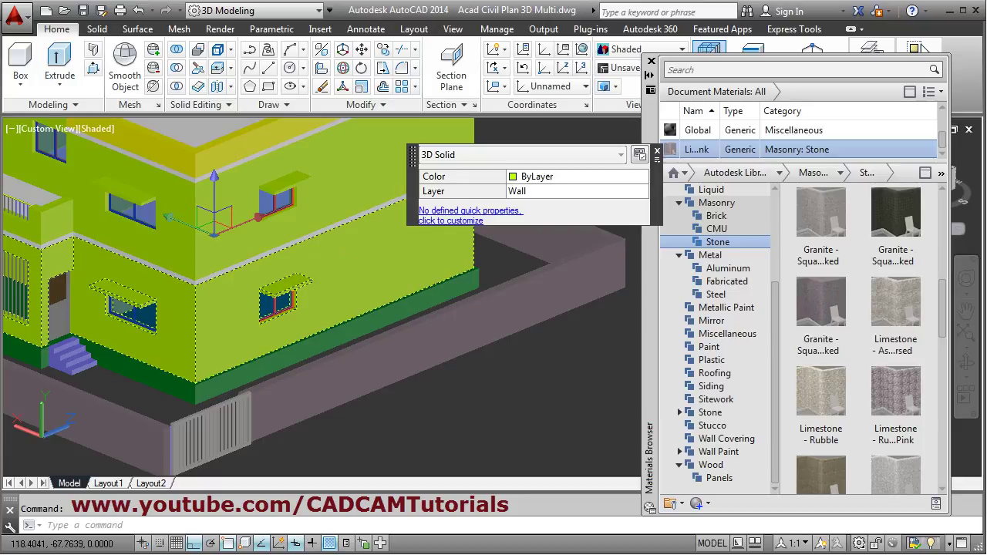
pyautogui.click(539, 177)
pyautogui.click(542, 179)
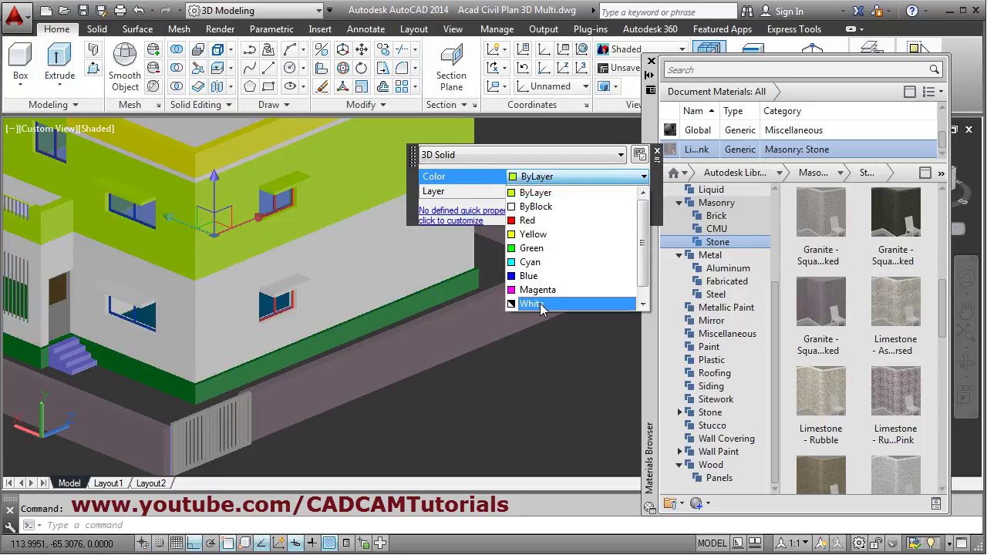
pyautogui.click(539, 304)
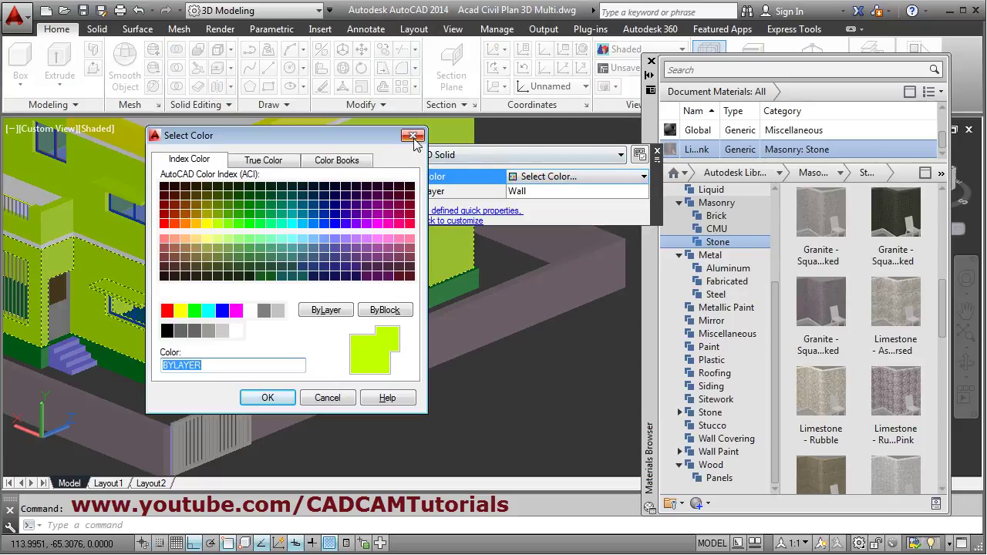
pyautogui.click(413, 137)
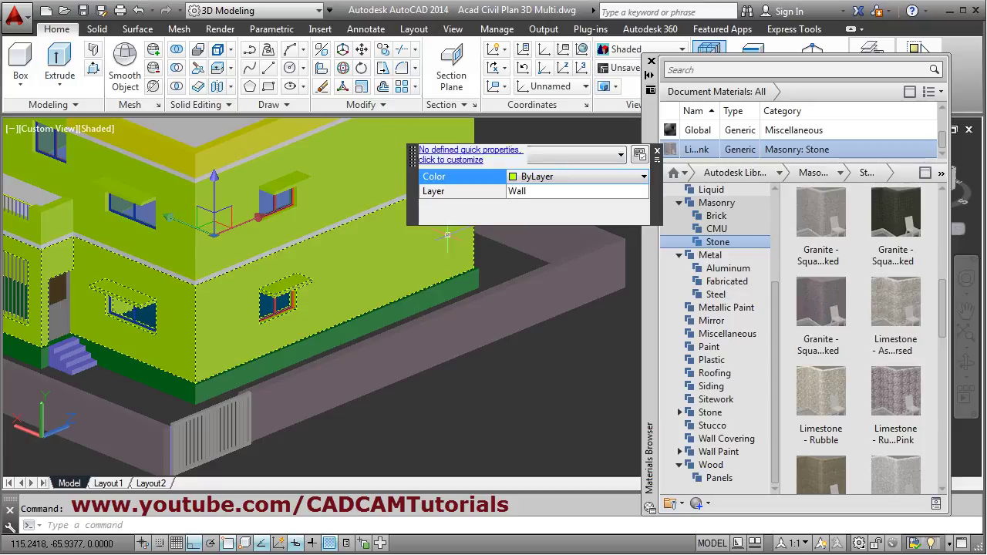
pyautogui.click(657, 154)
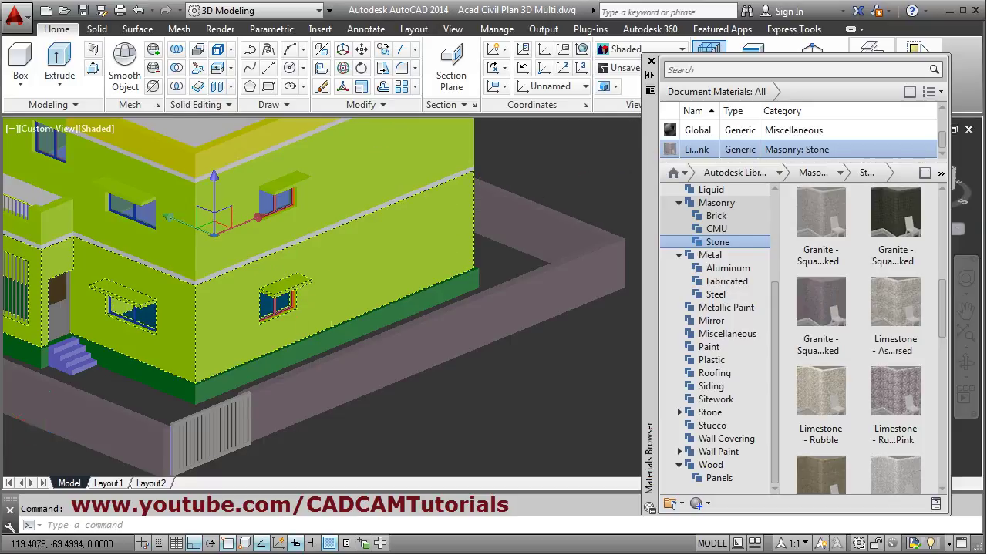
pyautogui.scroll(-4, 308, 364)
pyautogui.keyDown('shift'); pyautogui.moveTo(277, 367); pyautogui.dragTo(308, 364, button='middle'); pyautogui.keyUp('shift')
pyautogui.press('Escape')
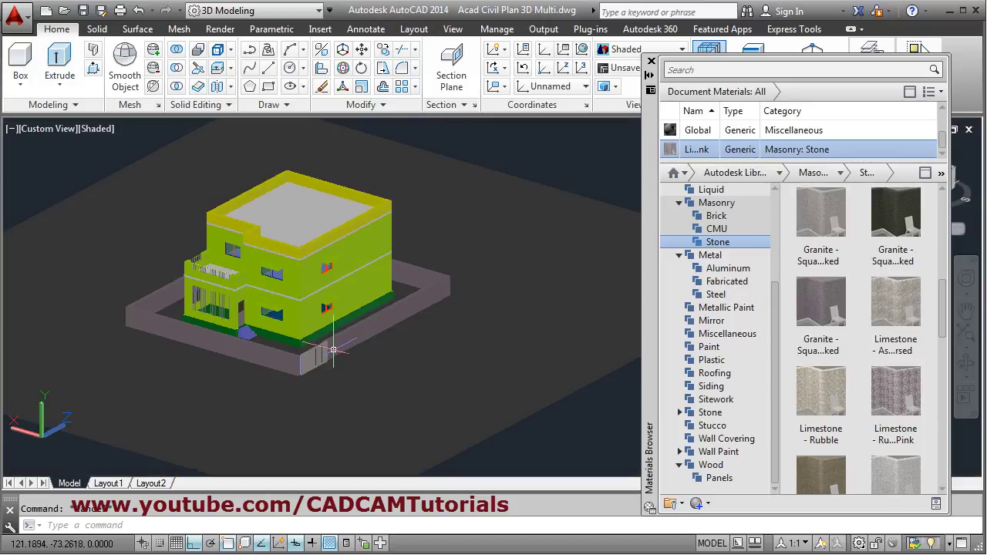
# - Close the Materials Browser
pyautogui.scroll(3, 322, 352)
pyautogui.scroll(-4, 299, 359)
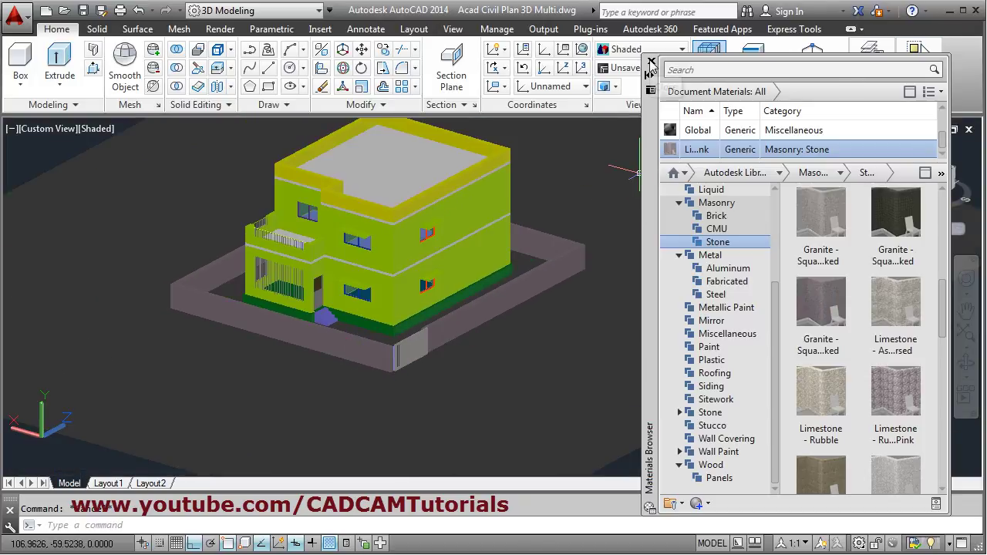
pyautogui.click(650, 62)
# - Start the Camera command and place the camera on the ground plane's near corner endpoint in front of the house
pyautogui.scroll(-3, 579, 240)
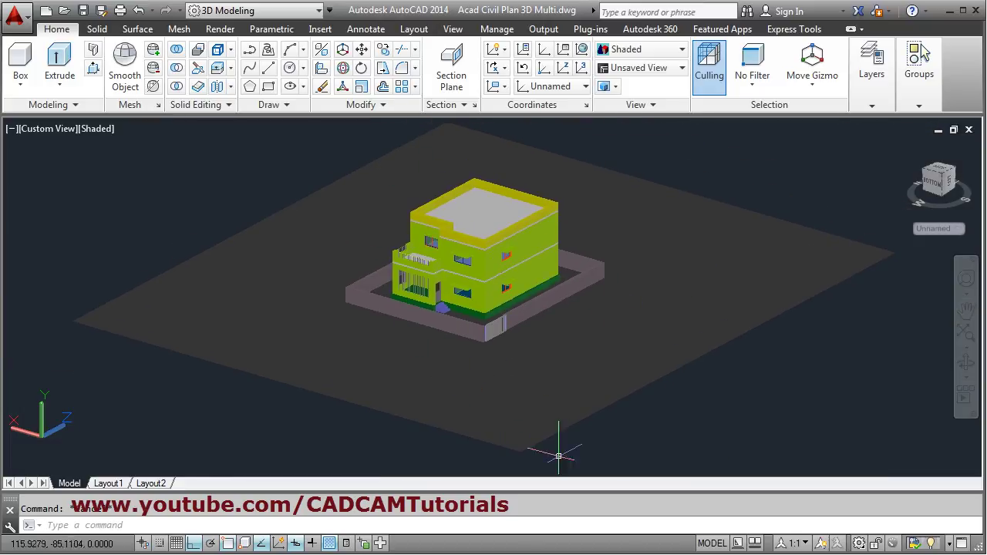
pyautogui.scroll(2, 528, 407)
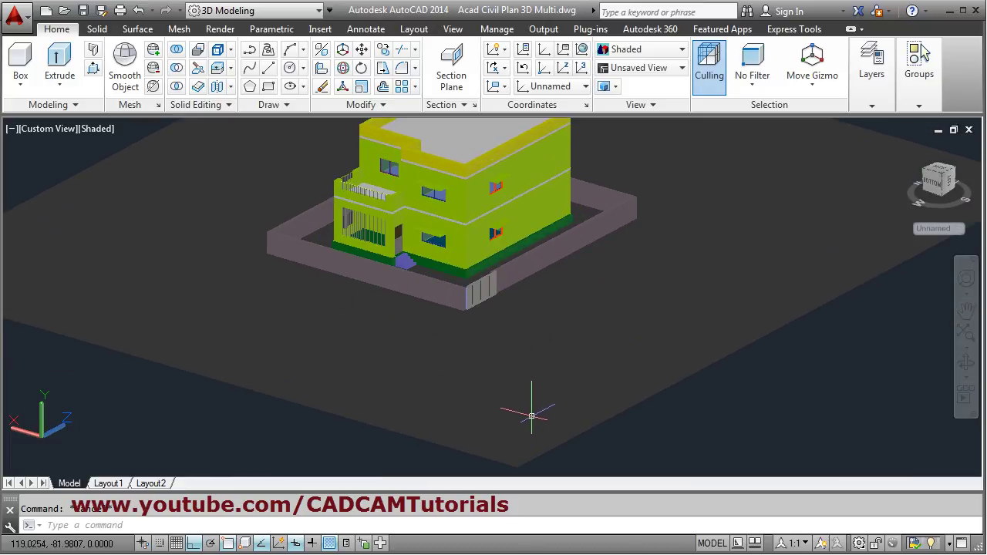
pyautogui.scroll(2, 563, 370)
pyautogui.scroll(-3, 628, 293)
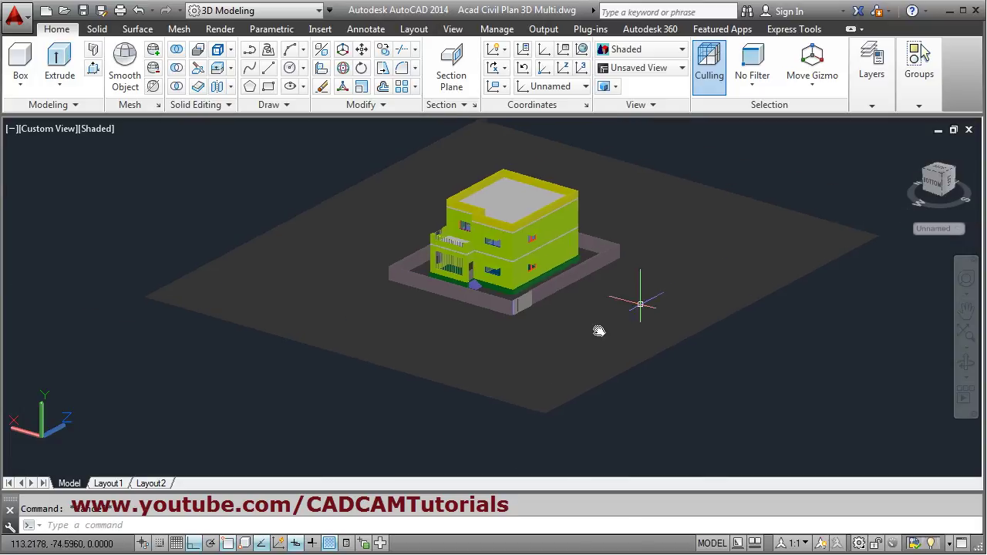
pyautogui.write('ca')
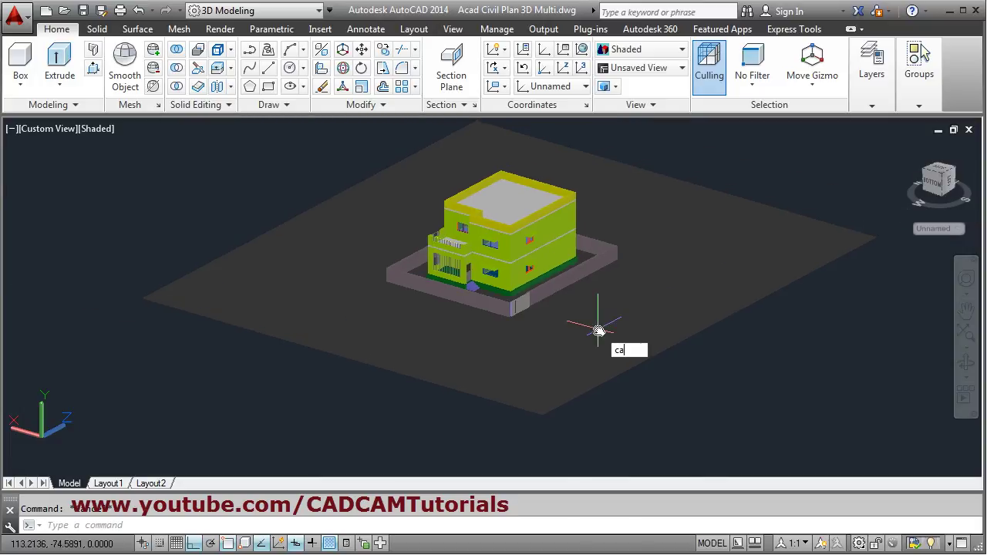
pyautogui.press('Return')
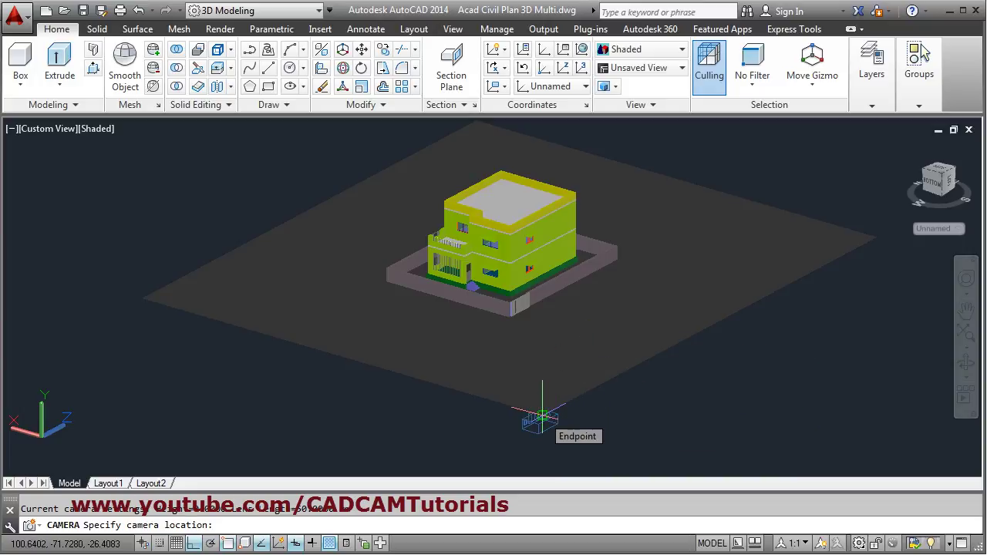
pyautogui.click(542, 416)
# - Aim the camera at the house's front corner on the band between the two floors, and exit the command
pyautogui.scroll(5, 462, 289)
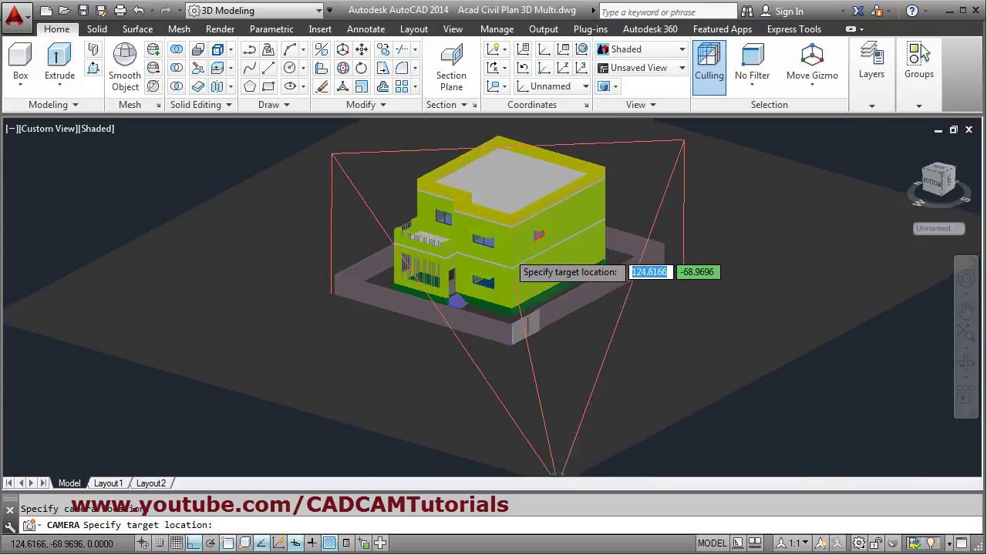
pyautogui.scroll(3, 536, 266)
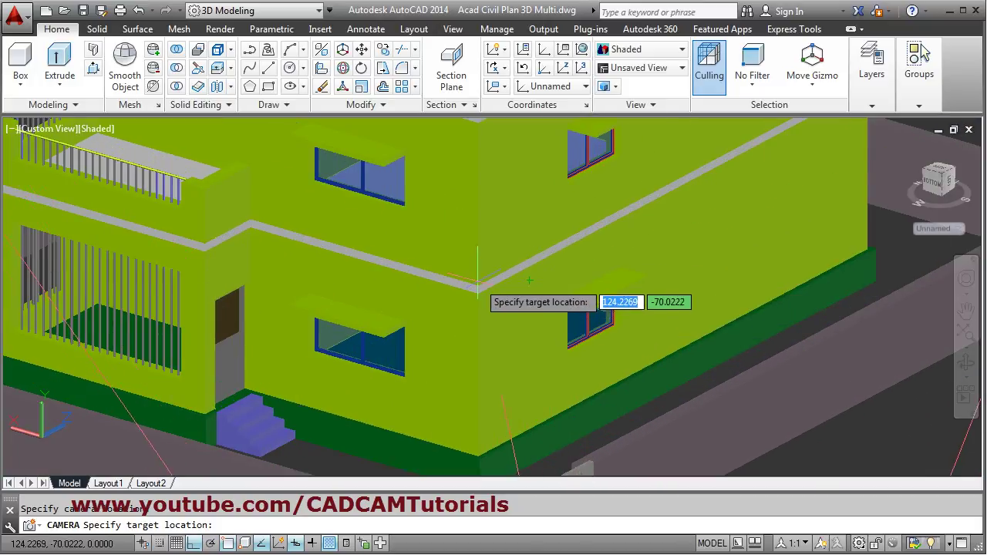
pyautogui.scroll(2, 487, 293)
pyautogui.click(473, 282)
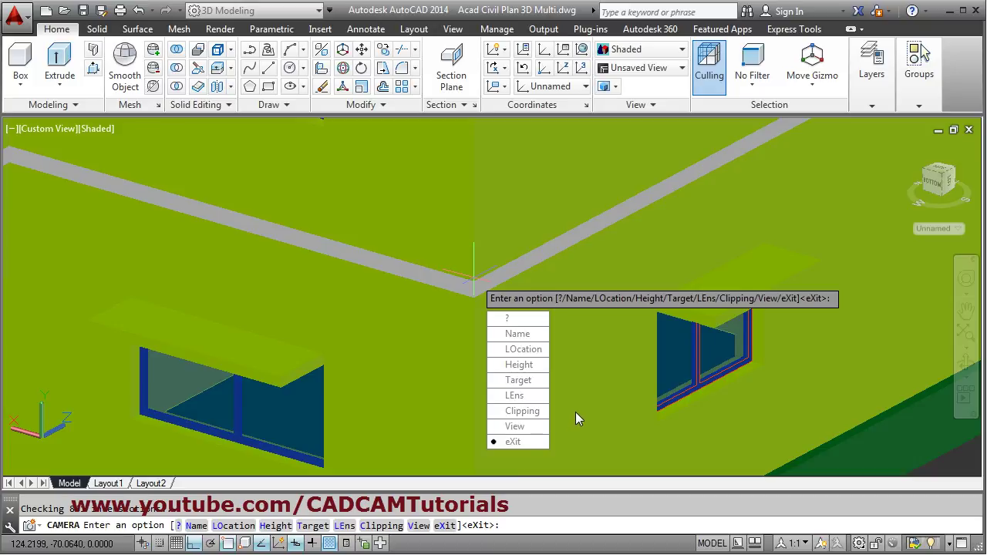
pyautogui.click(521, 446)
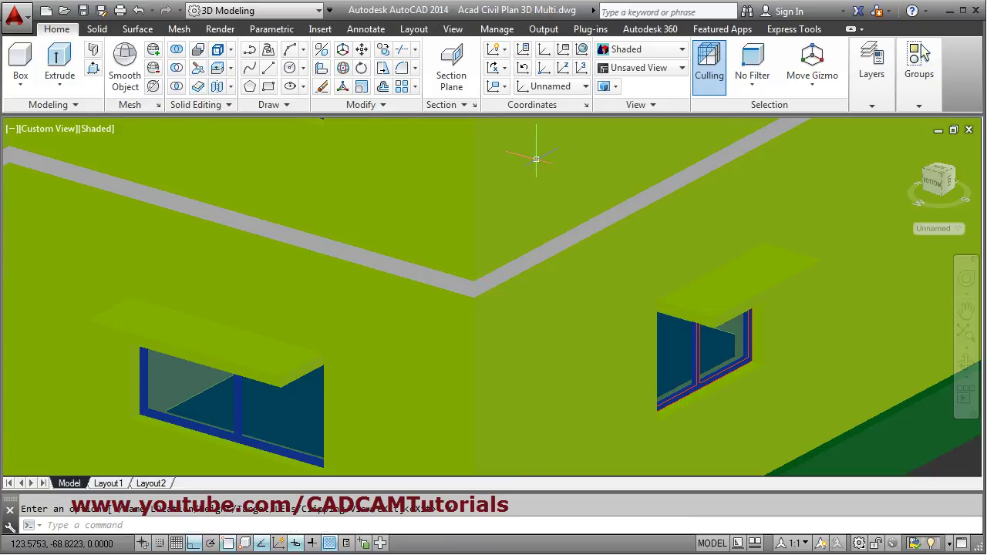
# - Select the camera at the ground corner to show its preview, and place the preview window fully in view
pyautogui.scroll(2, 594, 380)
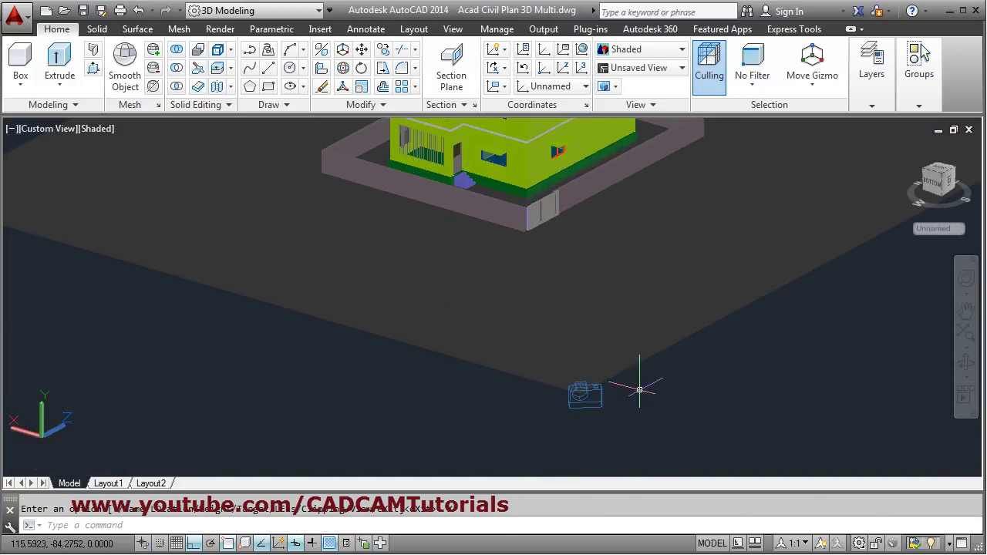
pyautogui.moveTo(641, 392); pyautogui.dragTo(627, 454, button='middle')
pyautogui.click(587, 465)
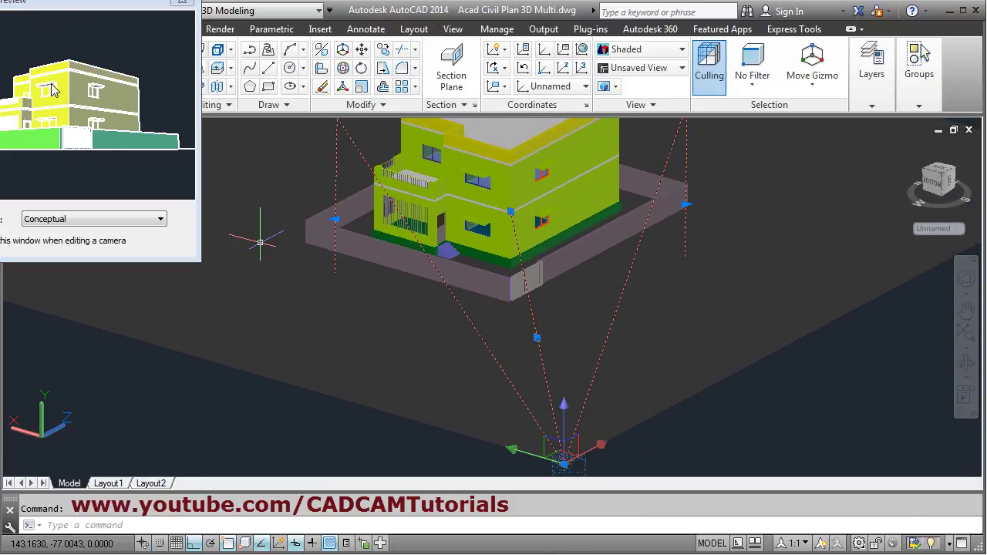
pyautogui.moveTo(106, 5); pyautogui.dragTo(277, 110)
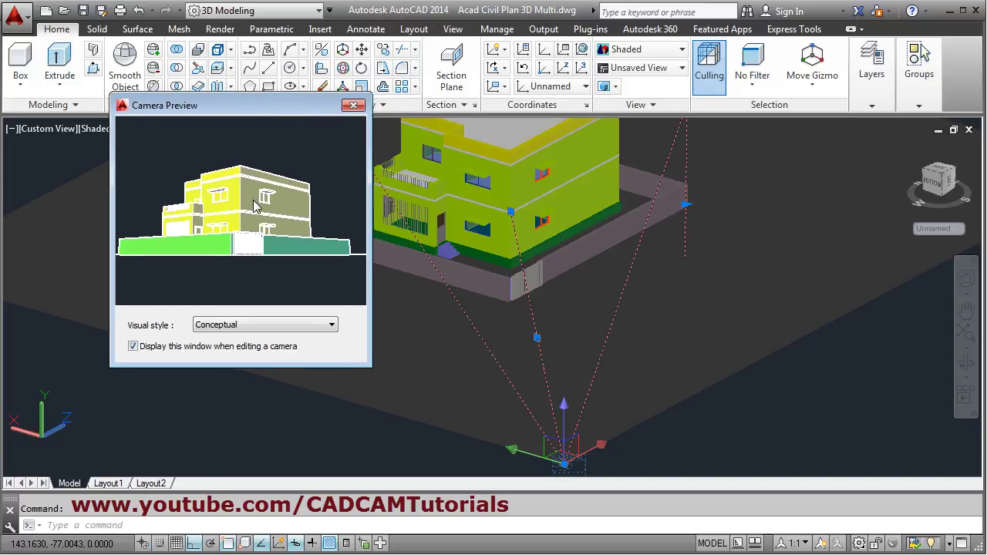
# - Try the Hidden and 3dWireframe visual styles in the camera preview, and return it to Conceptual
pyautogui.click(269, 324)
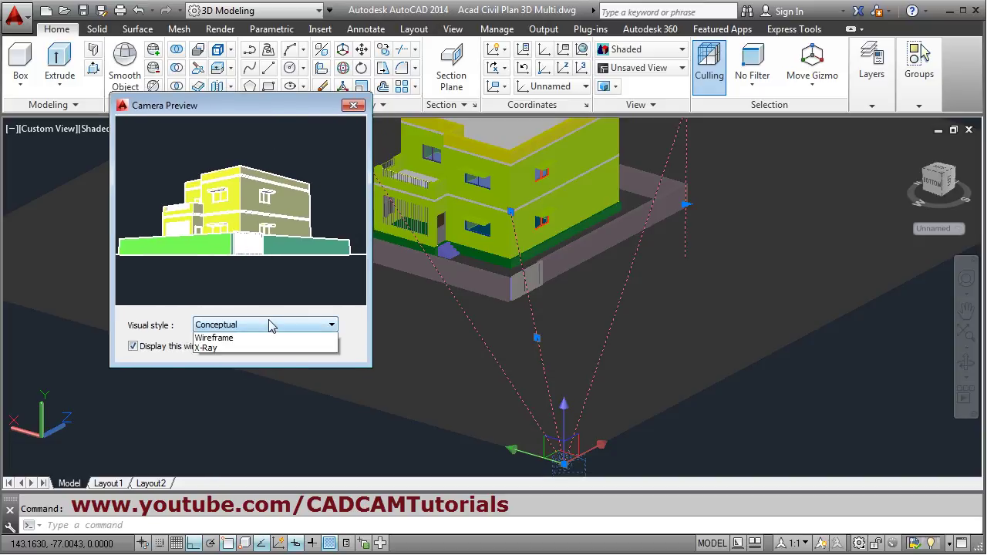
pyautogui.click(247, 370)
pyautogui.click(269, 324)
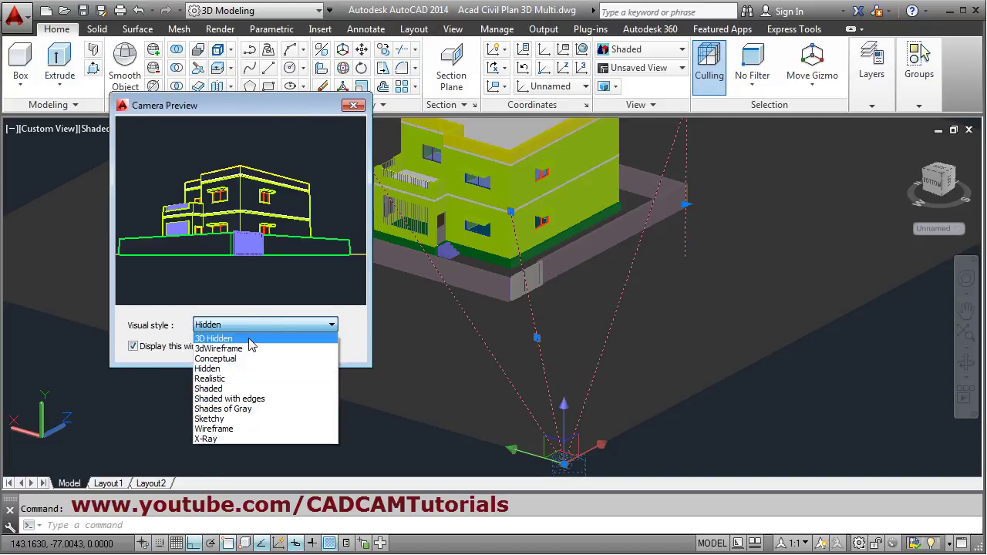
pyautogui.click(232, 349)
pyautogui.click(252, 325)
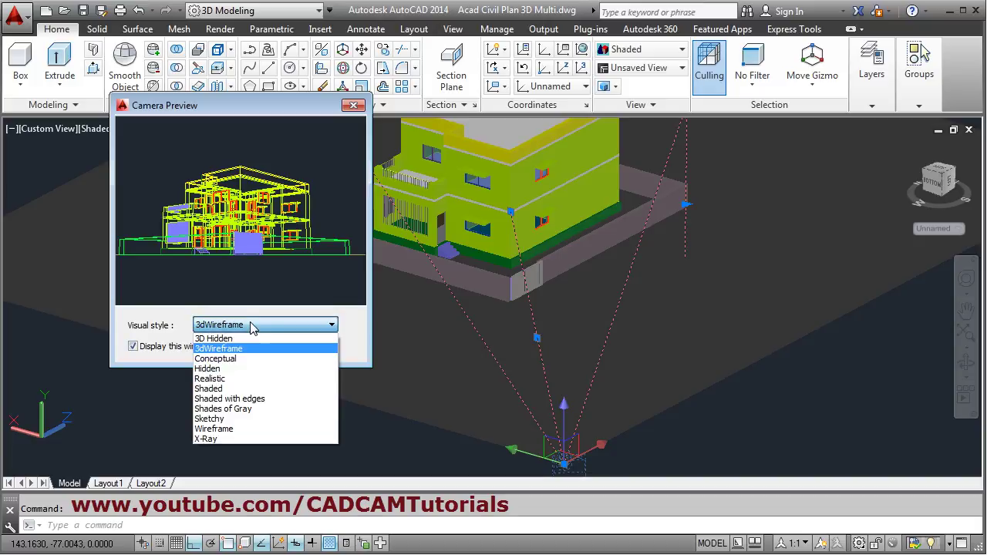
pyautogui.click(231, 358)
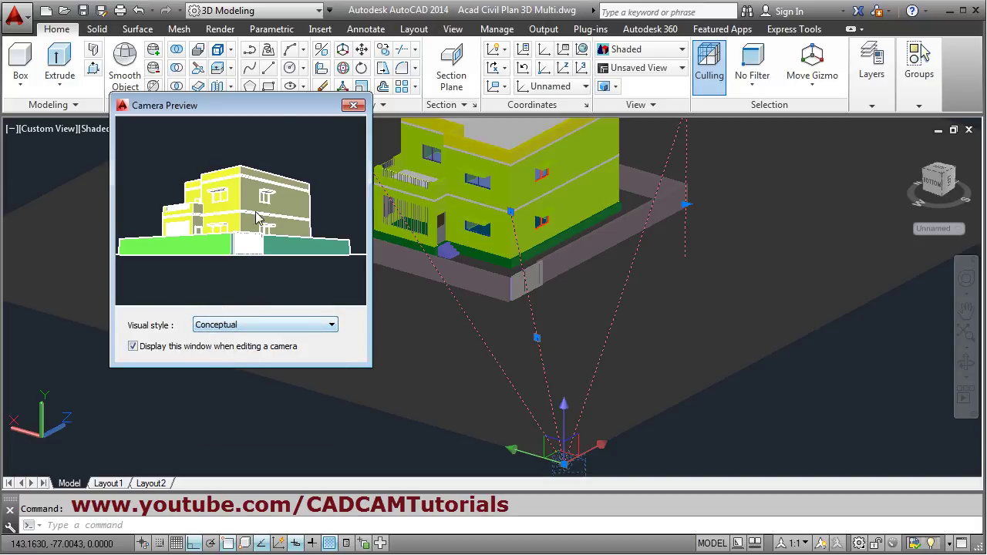
# - Shift the preview window slightly and raise the camera vertically by about 2.7 units above the ground corner
pyautogui.moveTo(256, 110); pyautogui.dragTo(228, 140)
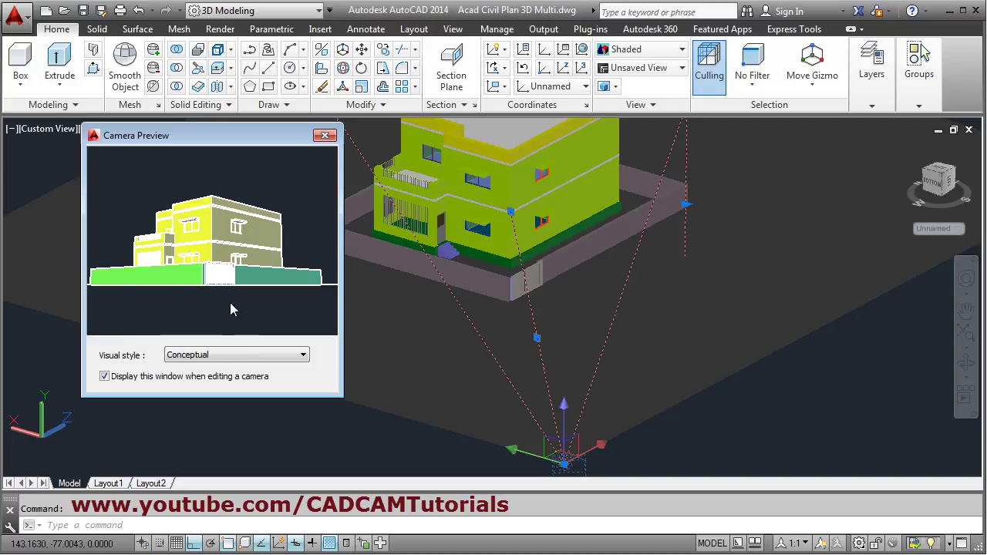
pyautogui.click(751, 435)
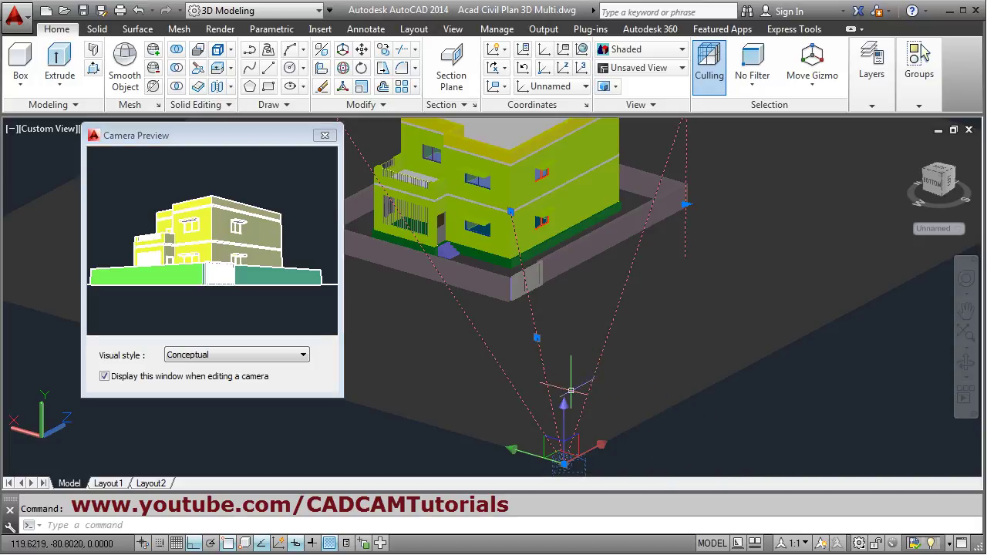
pyautogui.click(565, 418)
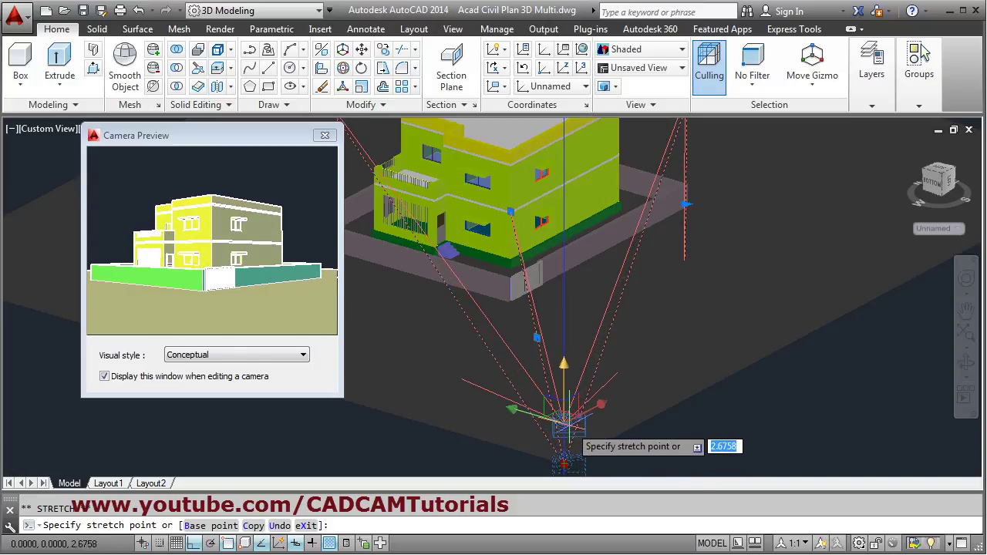
pyautogui.click(565, 418)
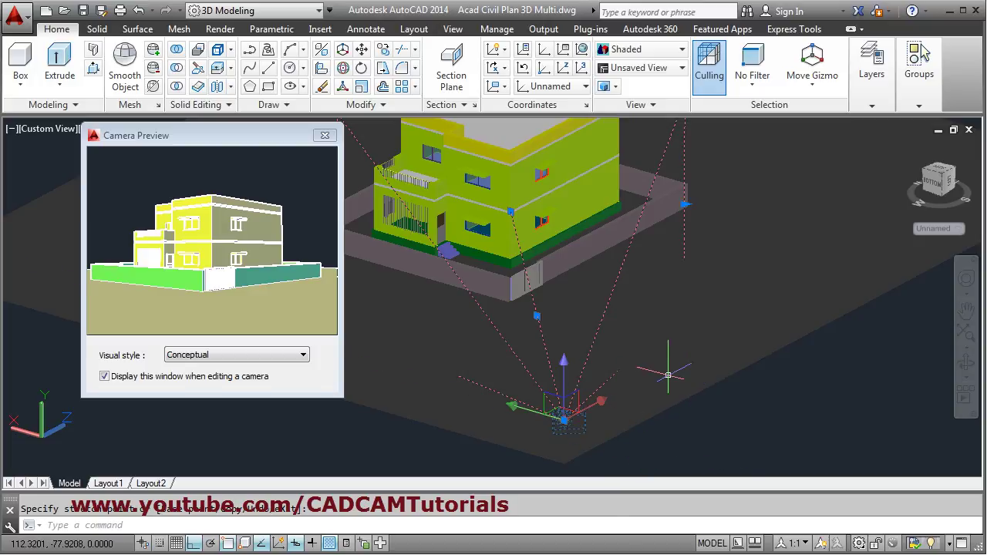
# - With ortho off, move the camera target to the endpoint where the floor band meets the house's front corner, and deselect the camera
pyautogui.moveTo(668, 374); pyautogui.dragTo(753, 396, button='middle')
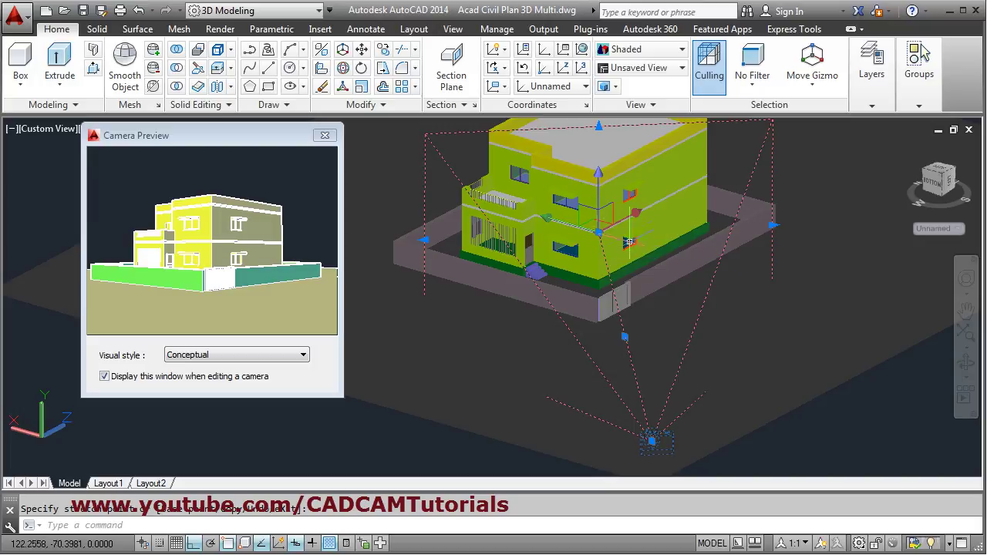
pyautogui.click(600, 231)
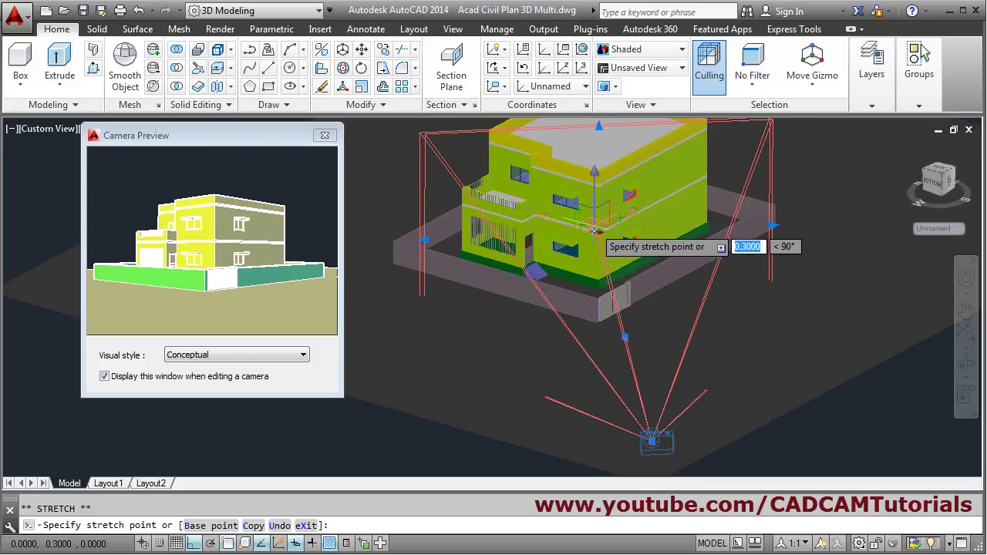
pyautogui.press('F8')
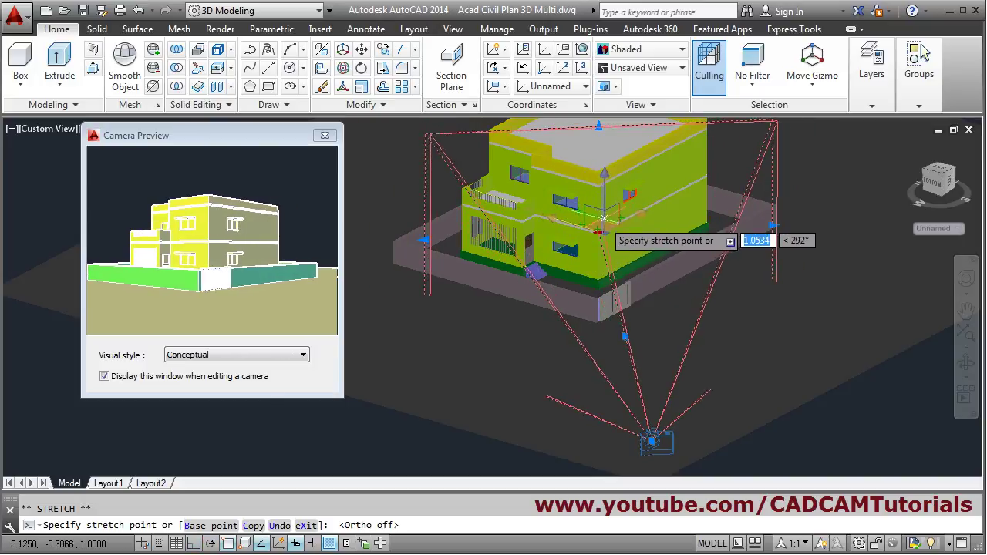
pyautogui.scroll(2, 603, 228)
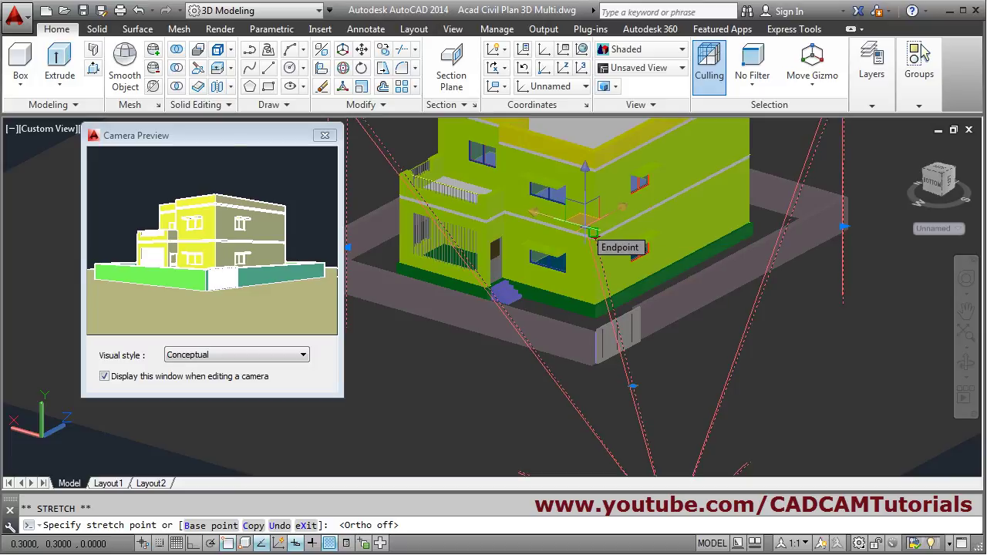
pyautogui.click(593, 231)
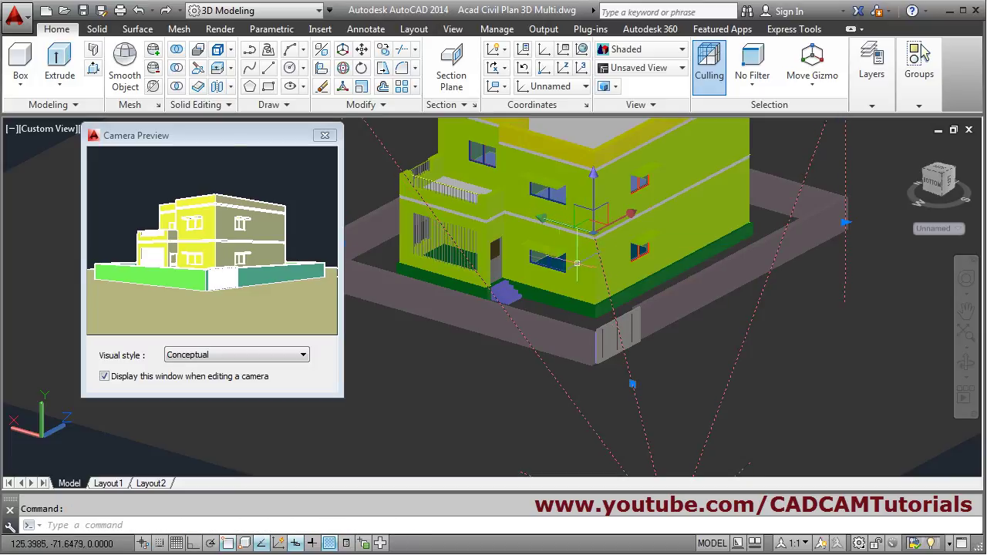
pyautogui.press('Escape')
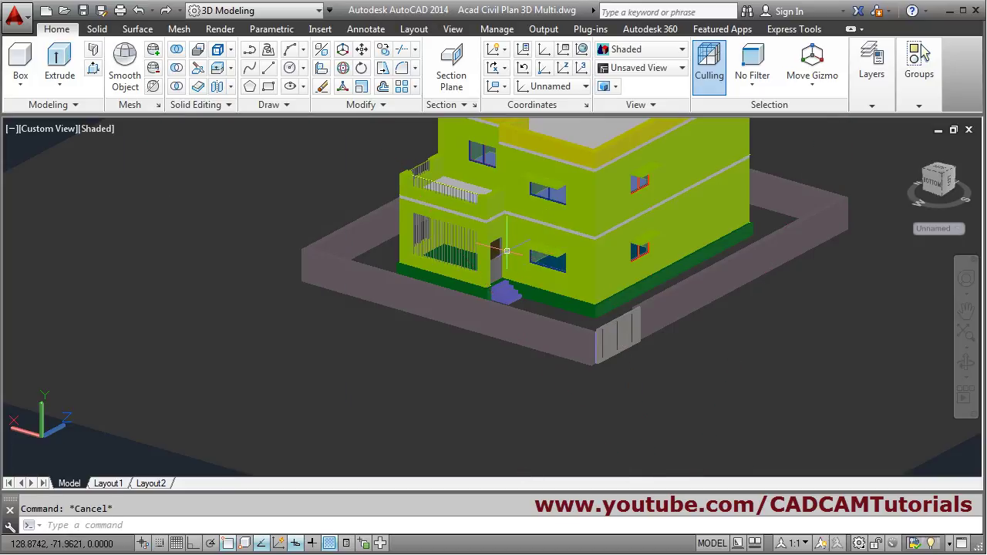
# - Reselect the camera and open its properties
pyautogui.scroll(-5, 506, 250)
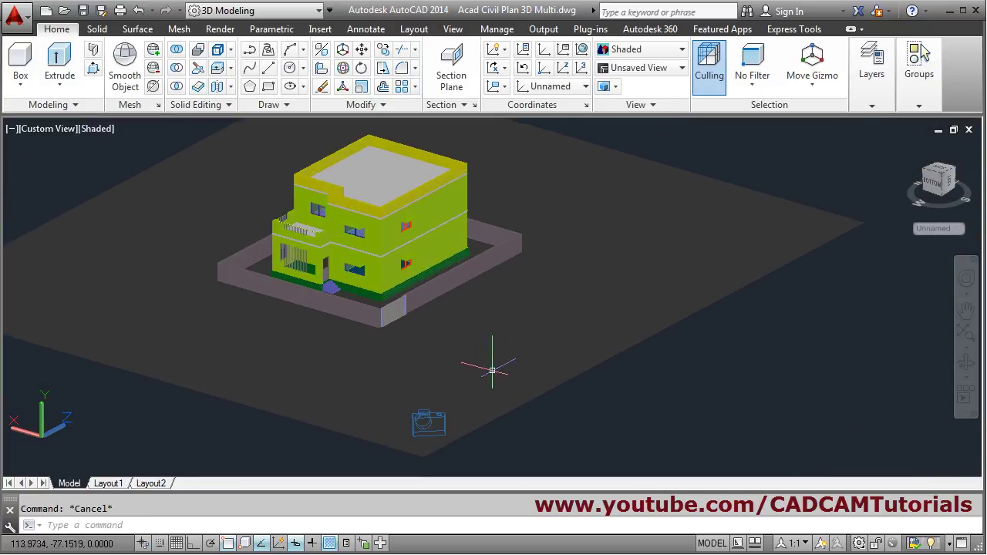
pyautogui.scroll(3, 492, 370)
pyautogui.click(504, 397)
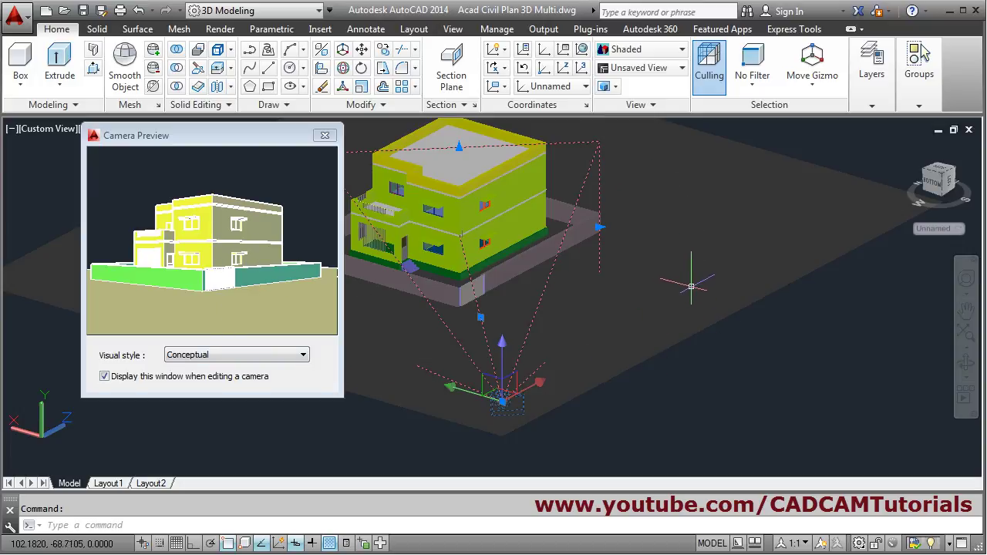
pyautogui.write('p')
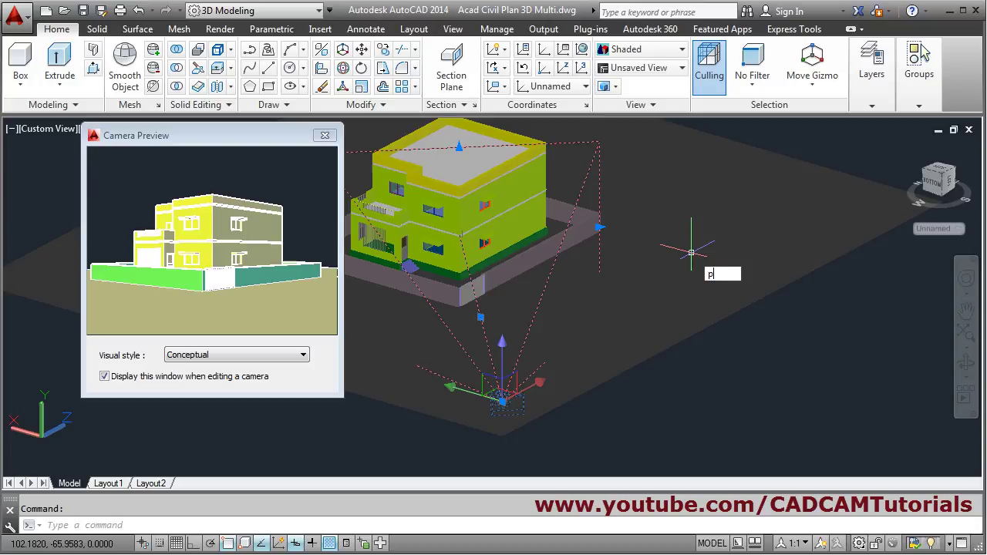
pyautogui.write('r')
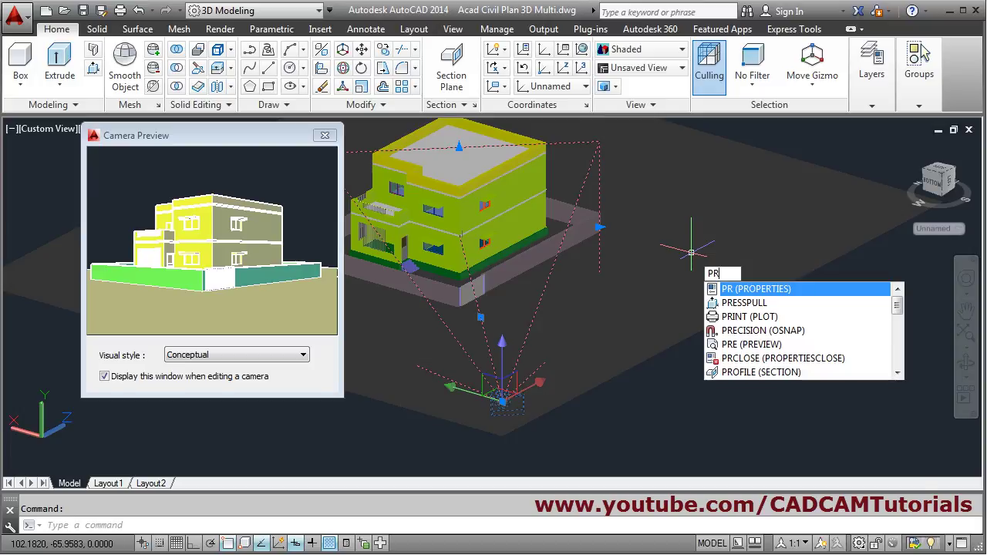
pyautogui.press('Return')
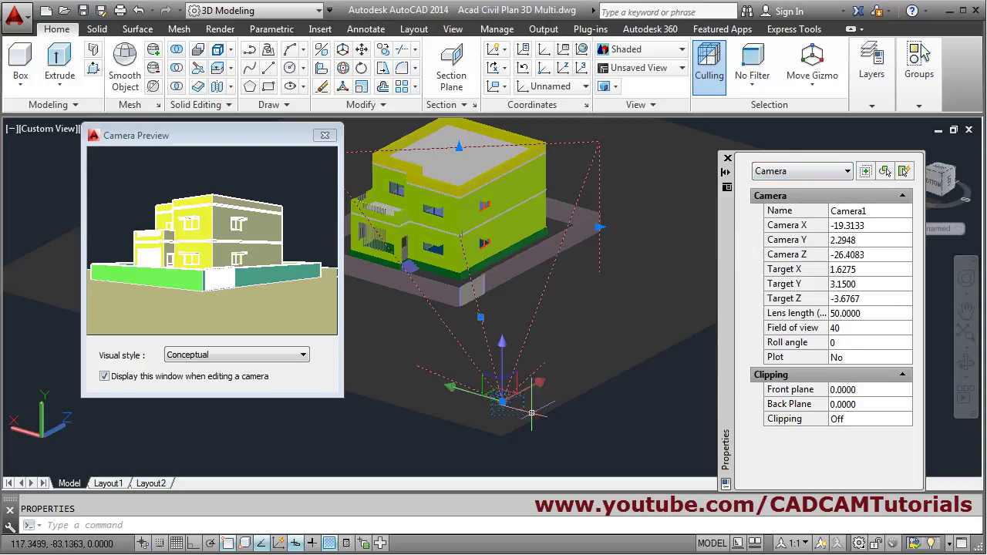
# - Try a lens length of 30 for the camera, and set it to 85 for a closer view
pyautogui.click(855, 317)
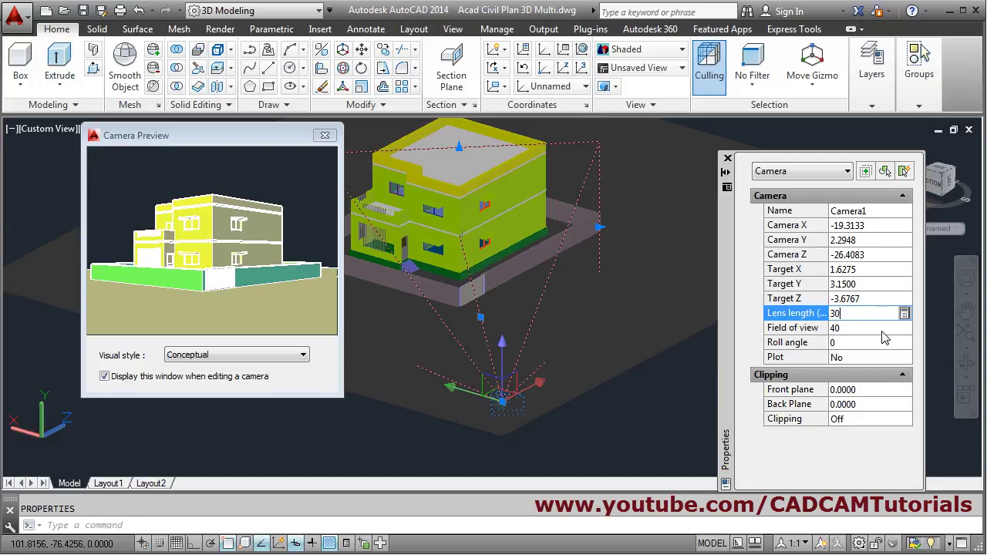
pyautogui.click(883, 332)
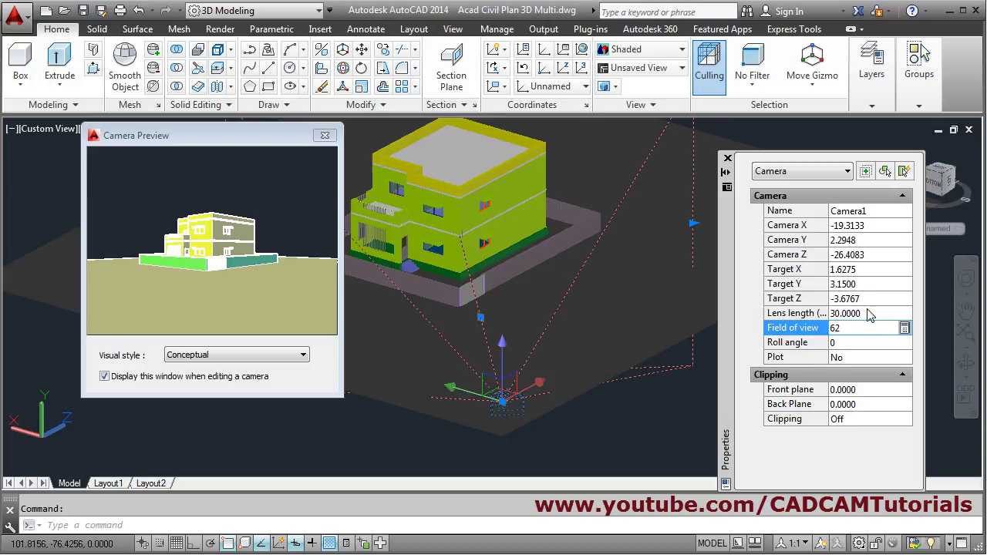
pyautogui.click(863, 315)
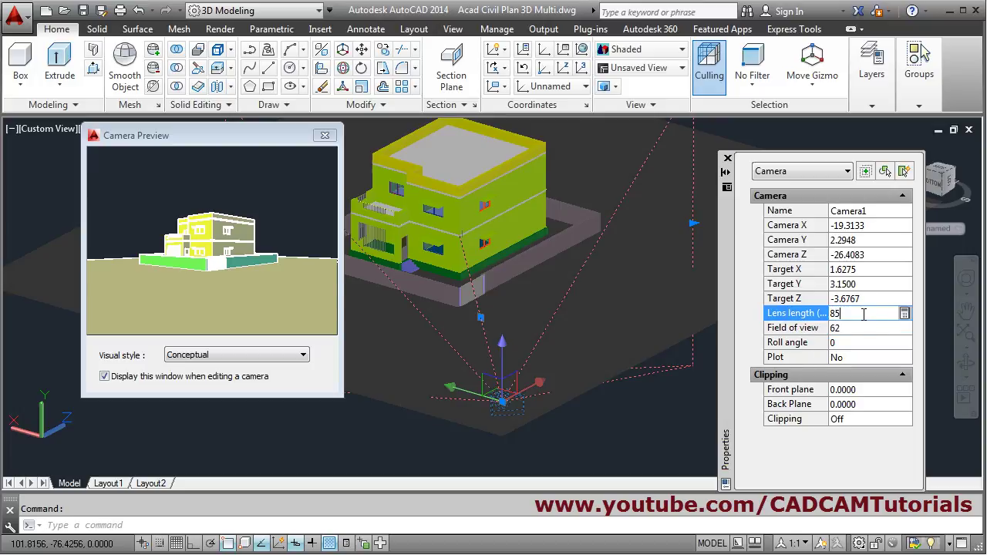
pyautogui.press('Tab')
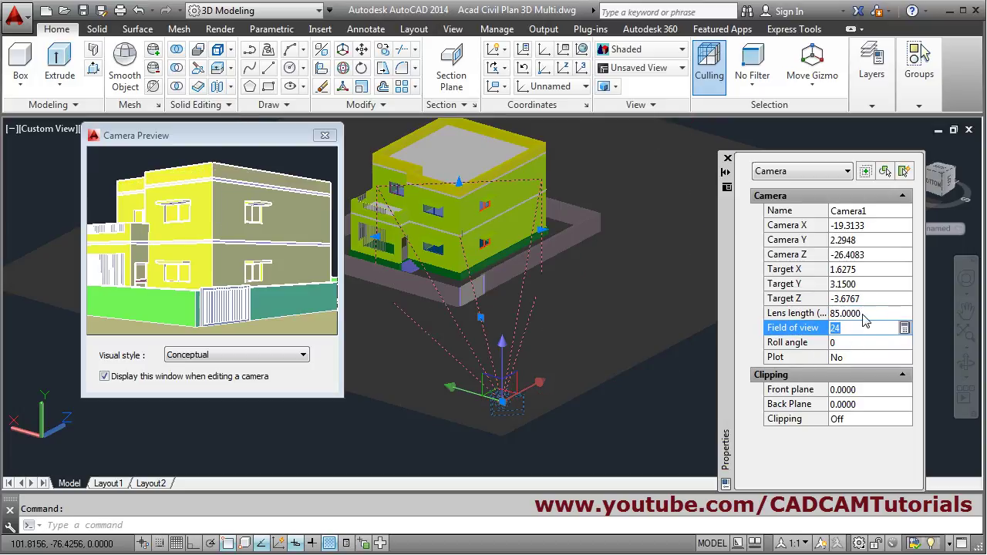
# - Set the camera's lens length to 90, deselect it, and switch to the Camera1 view
pyautogui.click(864, 313)
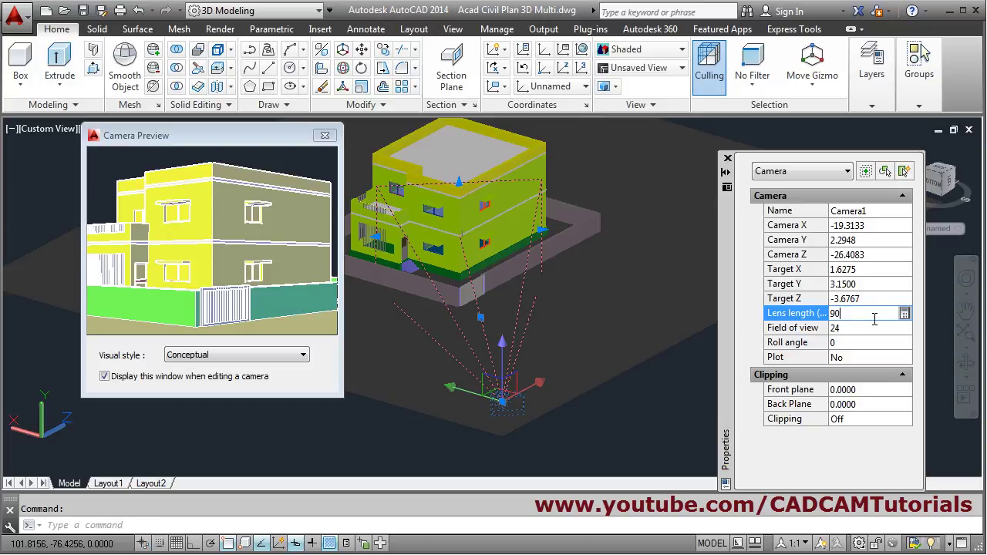
pyautogui.press('Tab')
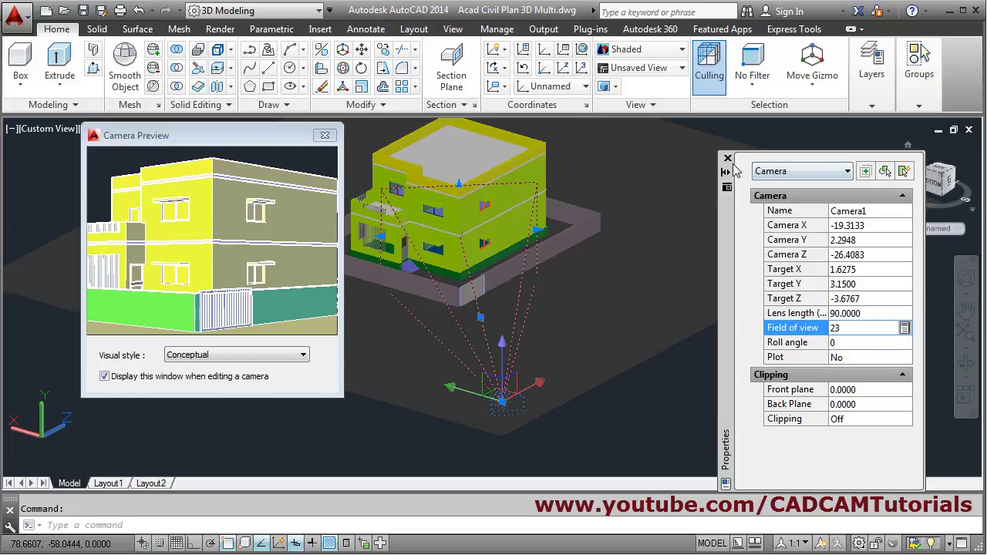
pyautogui.click(727, 159)
pyautogui.press('Escape')
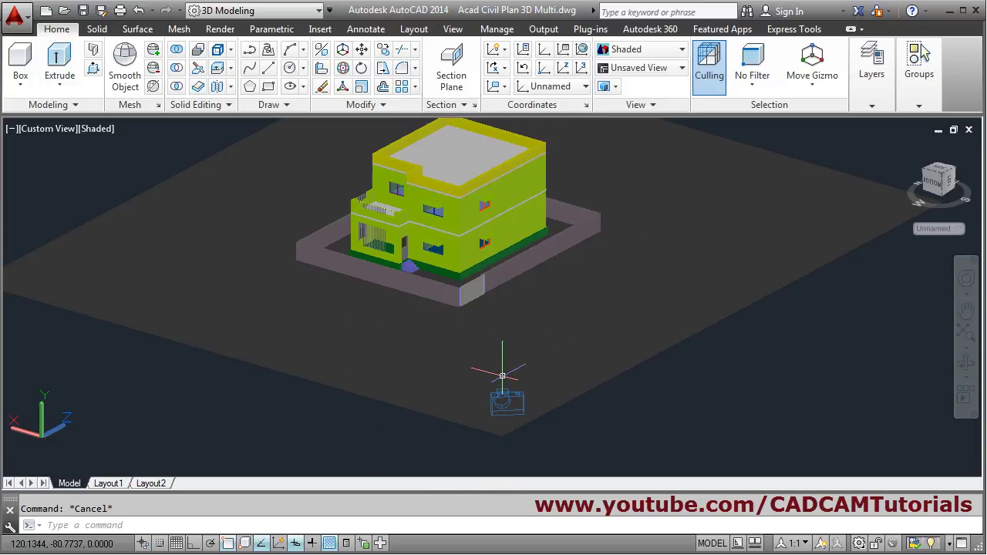
pyautogui.click(632, 68)
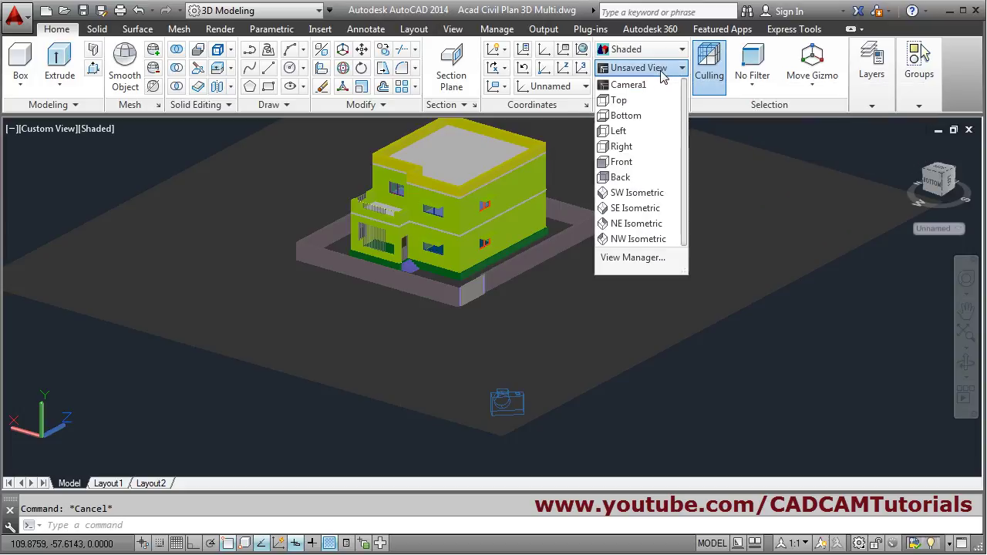
pyautogui.click(628, 85)
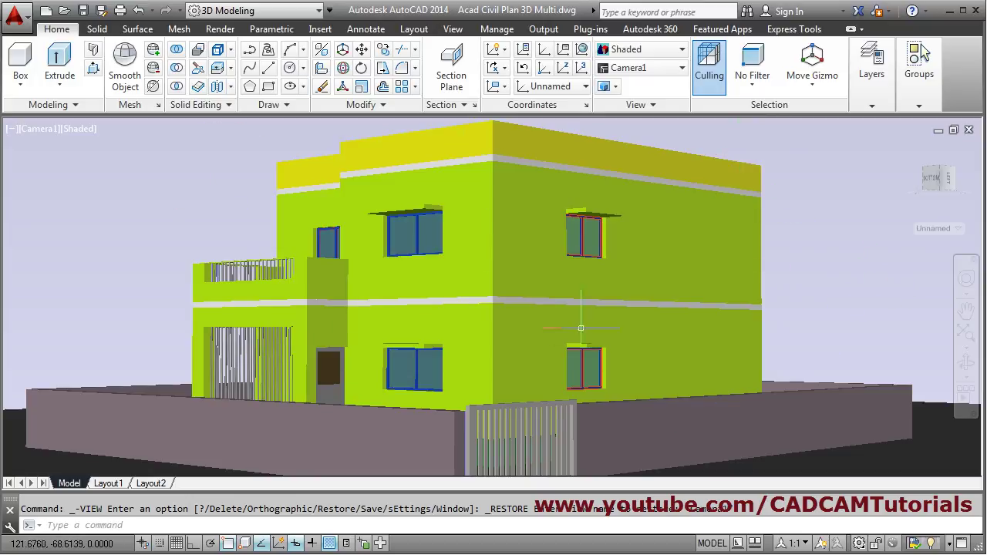
# - Turn on the sun light with the default lighting switched off
pyautogui.click(219, 29)
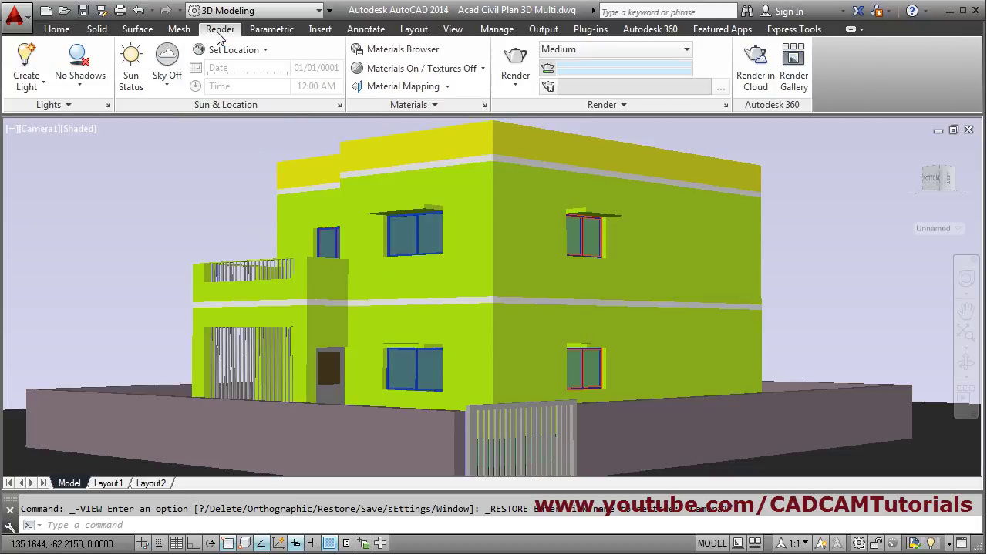
pyautogui.click(135, 78)
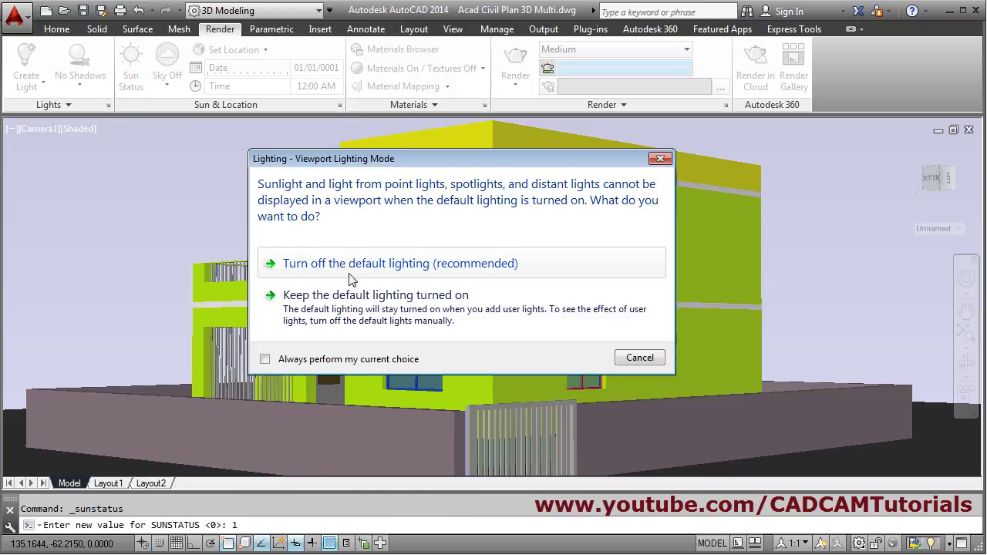
pyautogui.click(410, 265)
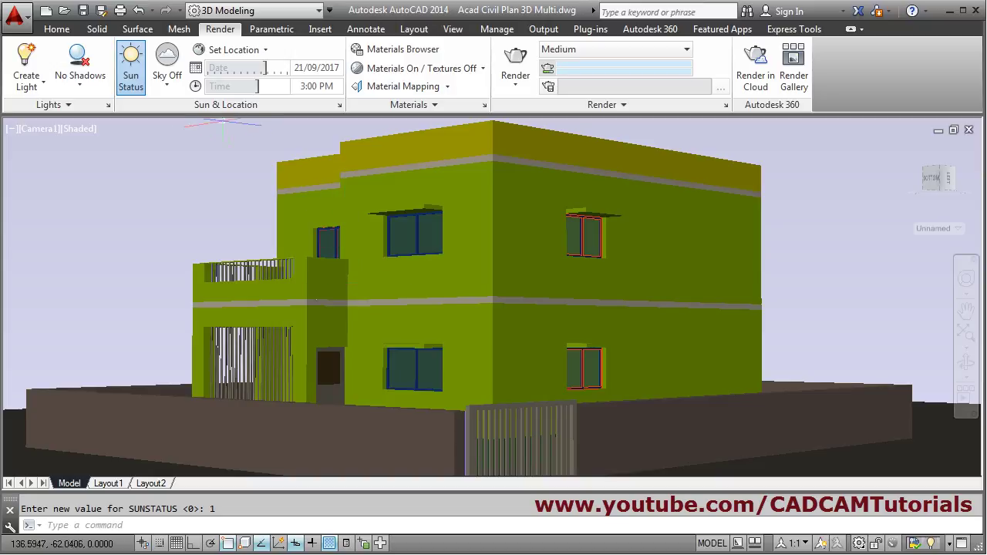
# - Enable Sky Background and Illumination and render the camera view at Medium quality
pyautogui.click(162, 86)
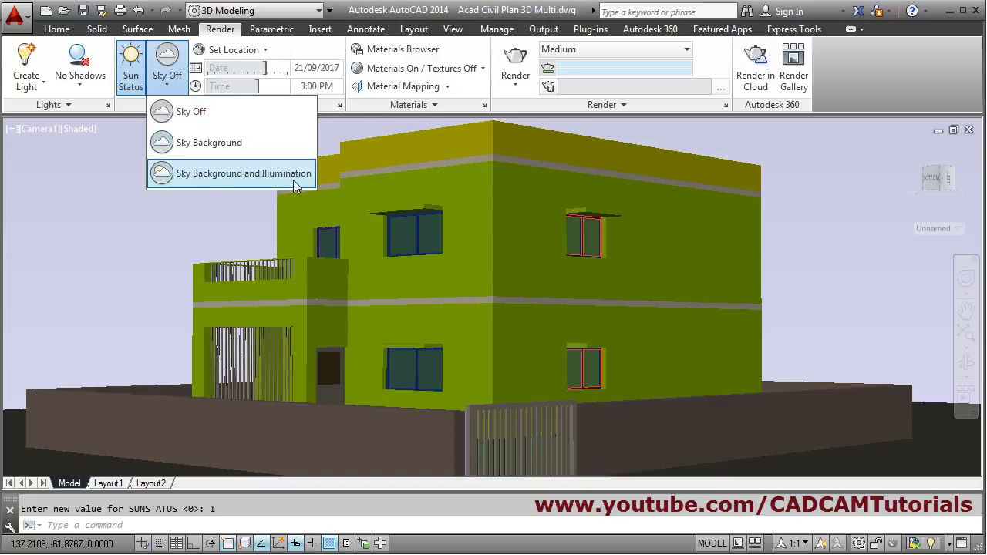
pyautogui.click(247, 173)
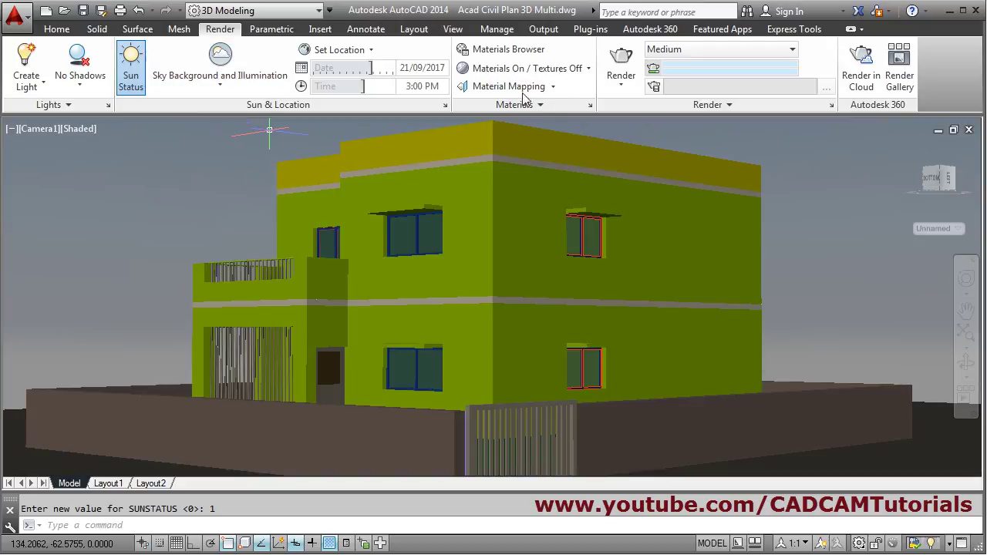
pyautogui.click(624, 60)
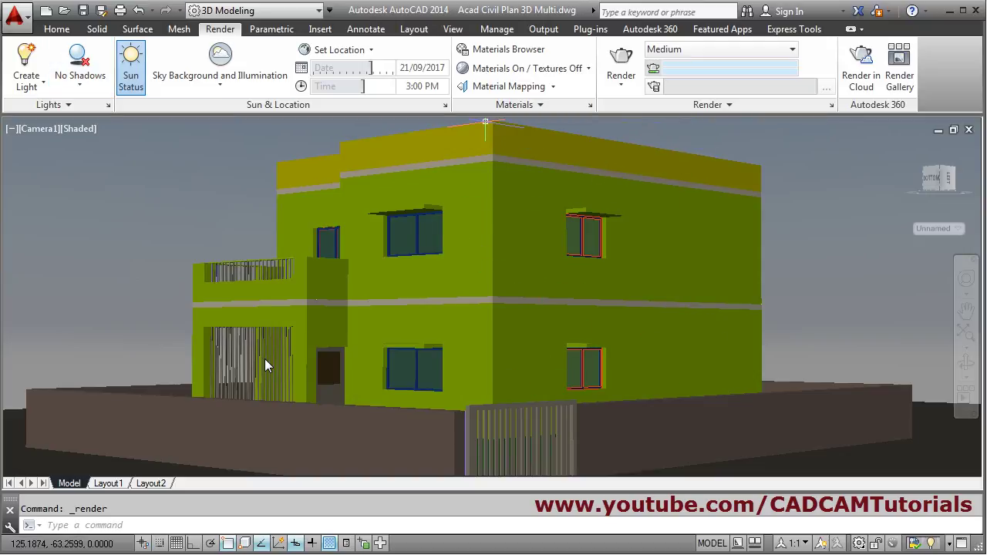
# - Switch to the SE Isometric view in parallel projection and orbit around to the front of the house
pyautogui.click(56, 28)
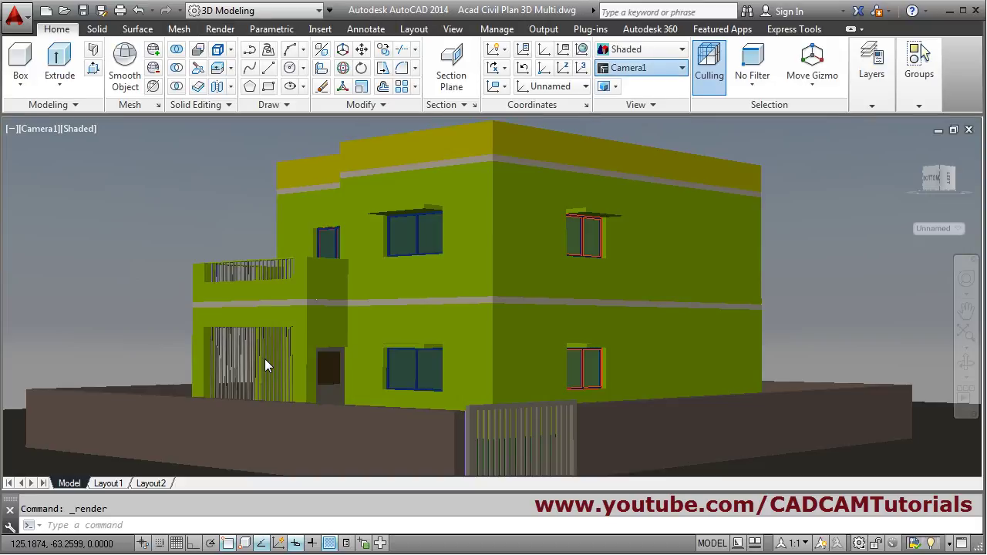
pyautogui.click(642, 68)
pyautogui.click(634, 207)
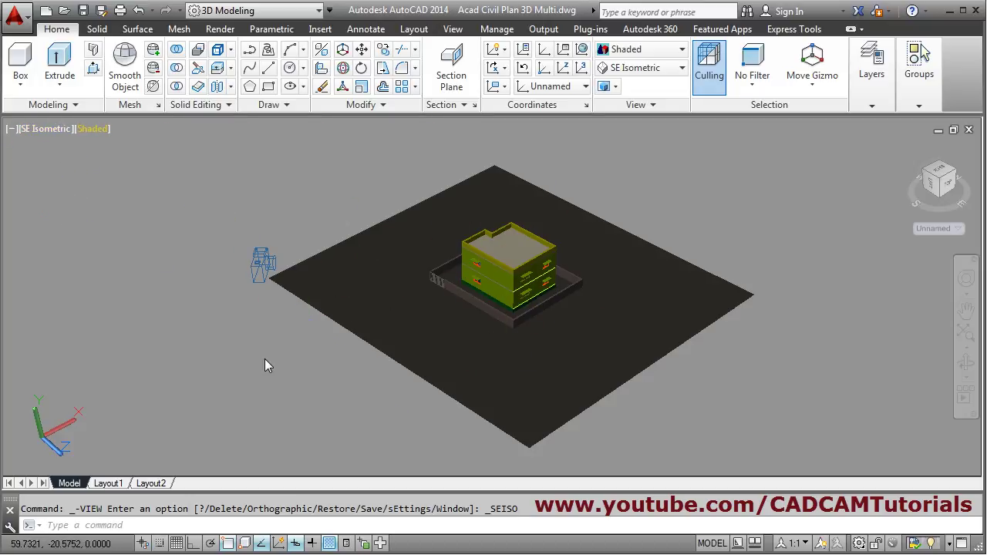
pyautogui.click(49, 130)
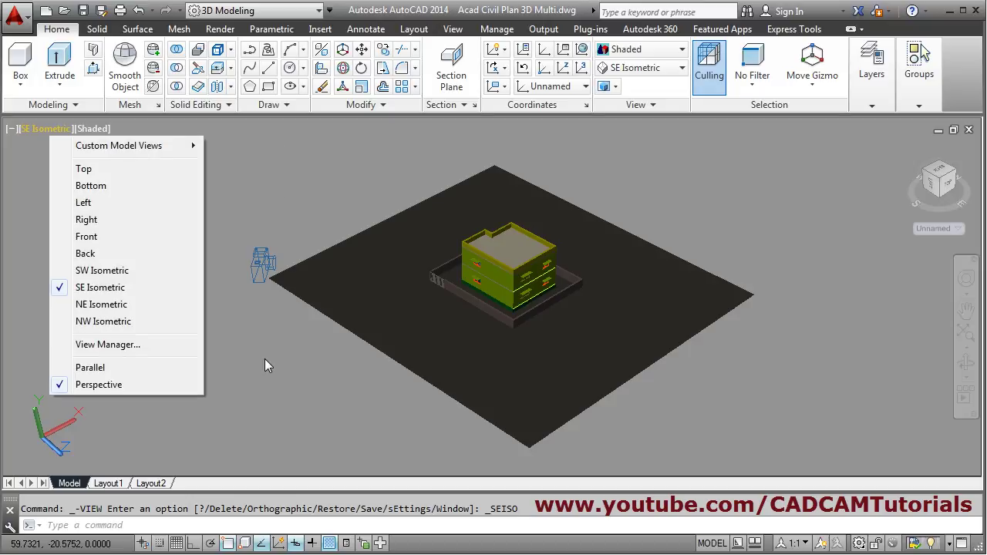
pyautogui.click(101, 368)
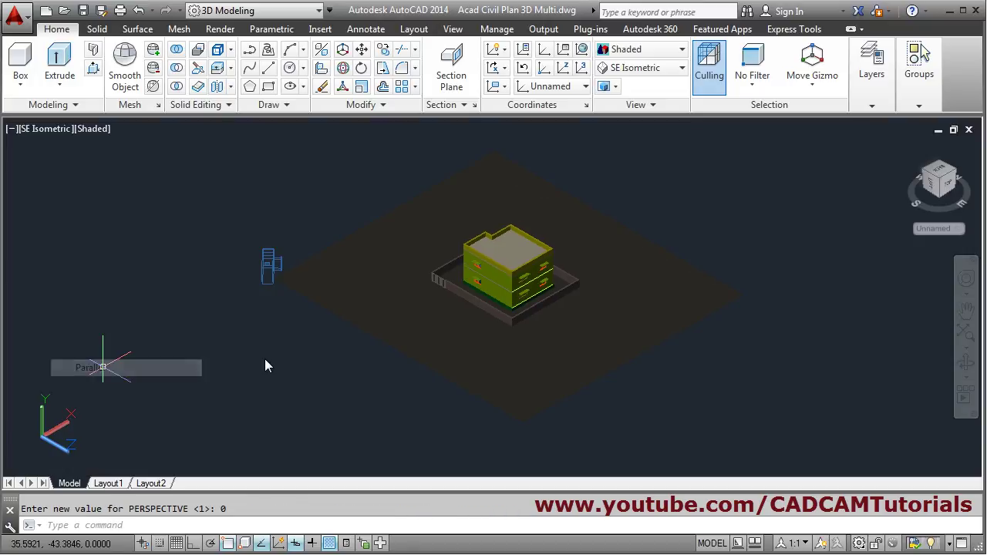
pyautogui.scroll(2, 534, 277)
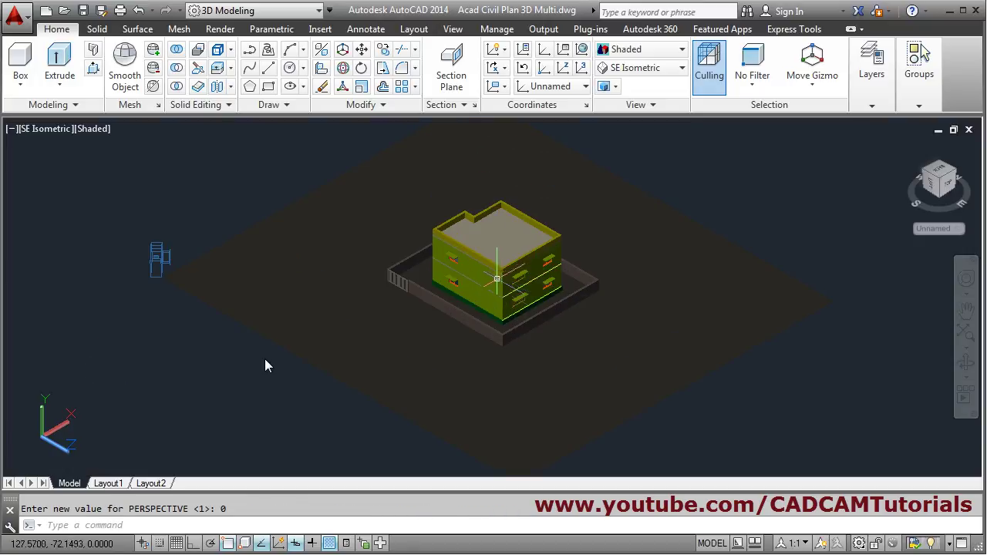
pyautogui.scroll(-2, 497, 279)
pyautogui.keyDown('shift'); pyautogui.moveTo(468, 354); pyautogui.dragTo(568, 350, button='middle'); pyautogui.keyUp('shift')
pyautogui.scroll(2, 544, 350)
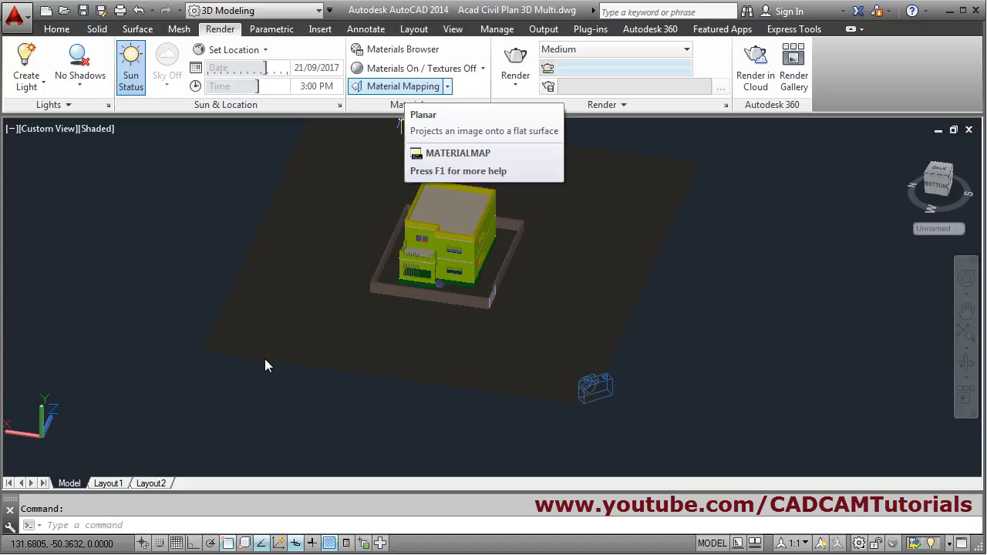
# - Try planar material mapping on the ground plane, shrinking its mapping frame to a small area at the ground's front corner, and cancel it
pyautogui.click(402, 86)
pyautogui.click(414, 359)
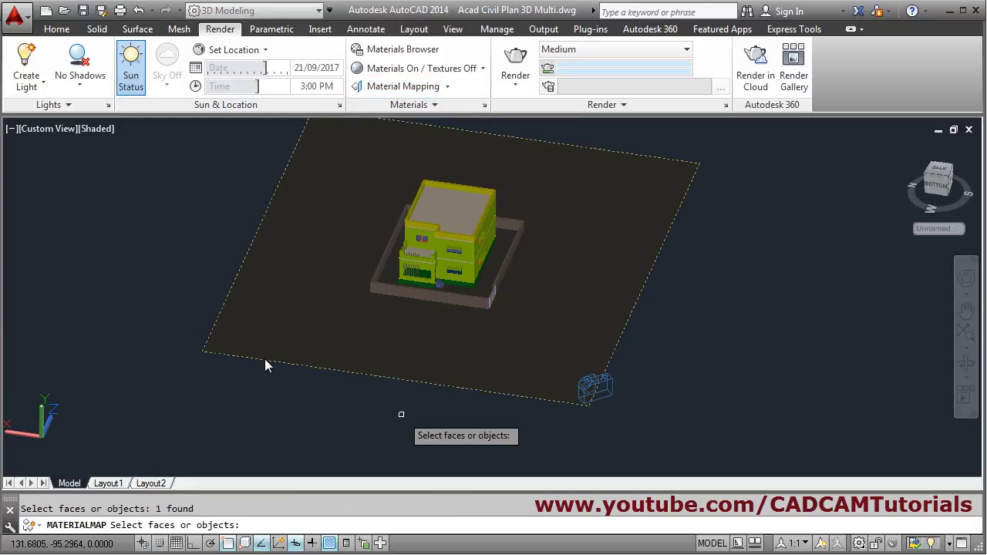
pyautogui.press('Return')
pyautogui.scroll(-2, 447, 389)
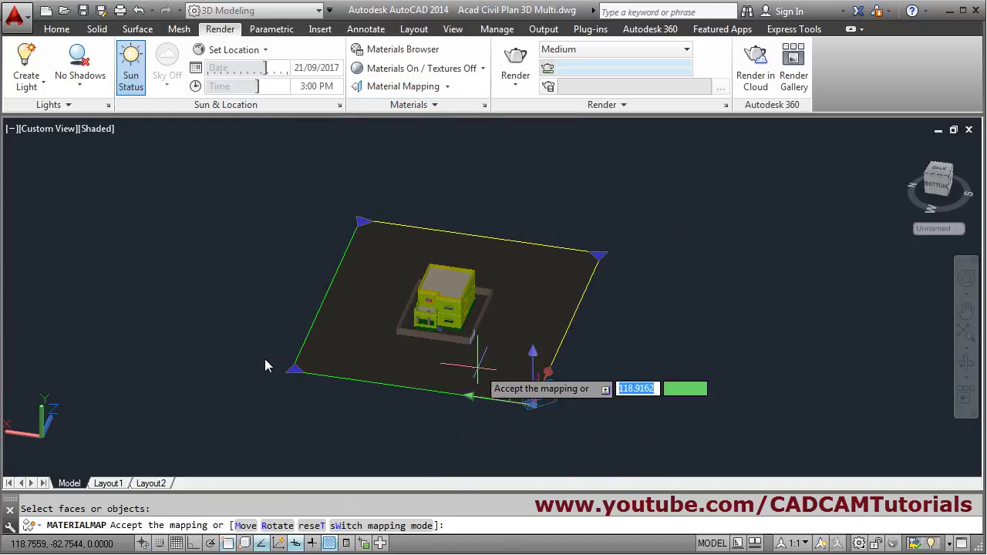
pyautogui.moveTo(478, 367); pyautogui.dragTo(444, 387, button='middle')
pyautogui.moveTo(563, 274); pyautogui.dragTo(341, 367)
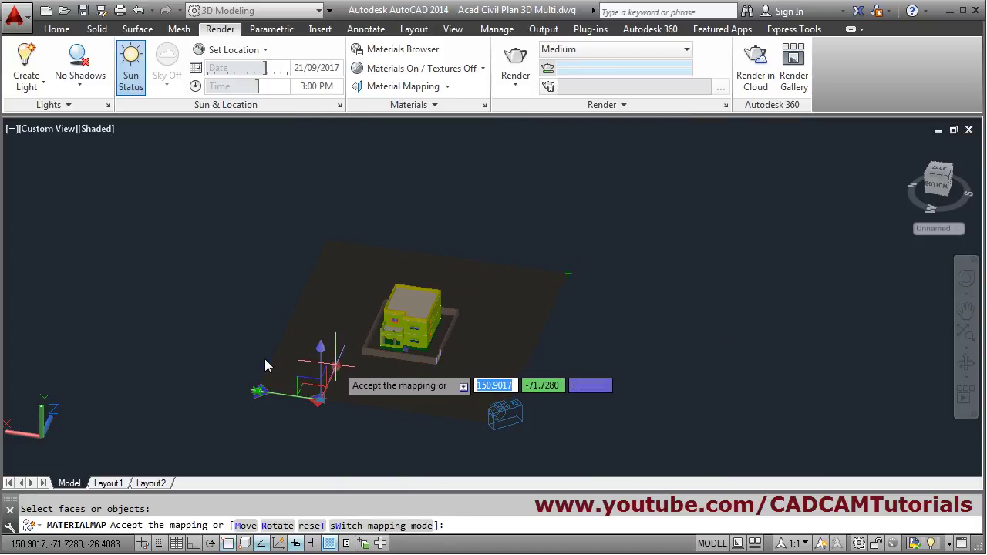
pyautogui.scroll(2, 333, 368)
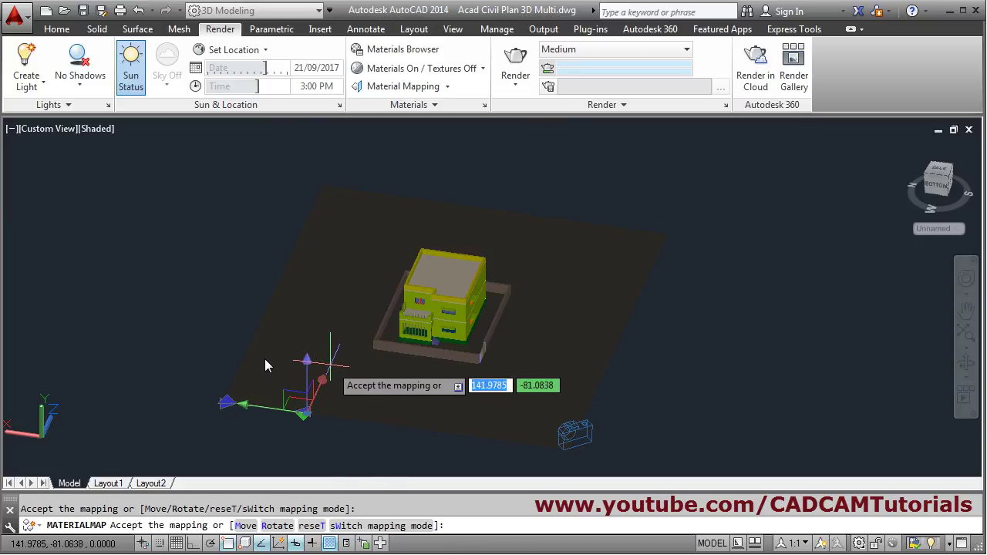
pyautogui.scroll(-2, 382, 370)
pyautogui.scroll(3, 264, 366)
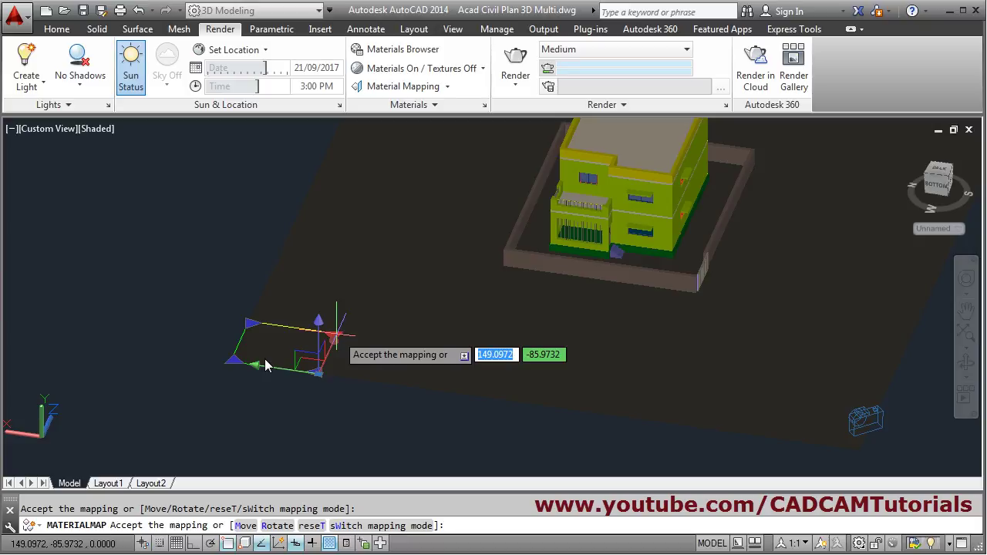
pyautogui.scroll(-4, 422, 344)
pyautogui.scroll(3, 559, 336)
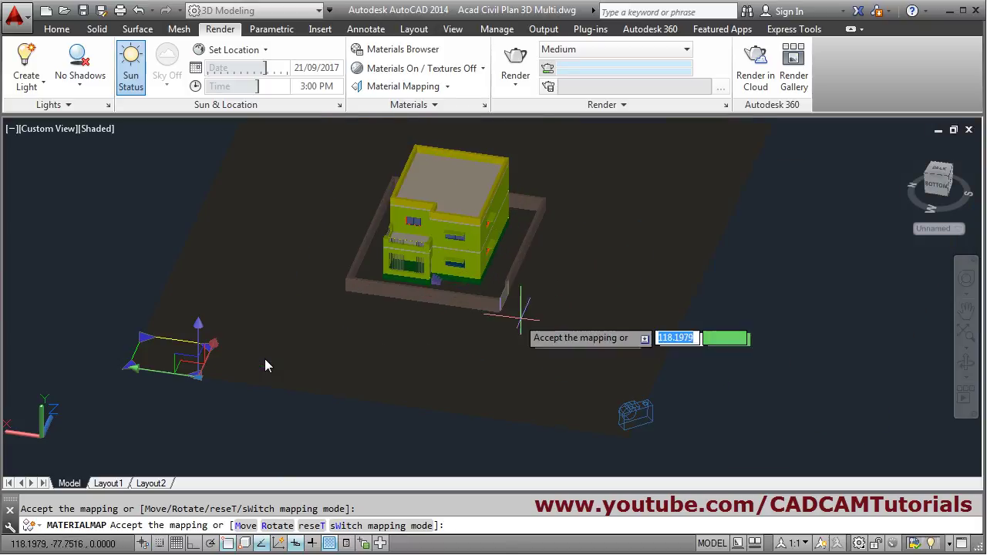
pyautogui.press('Escape')
# - Start box material mapping on the compound wall around the house
pyautogui.scroll(3, 514, 256)
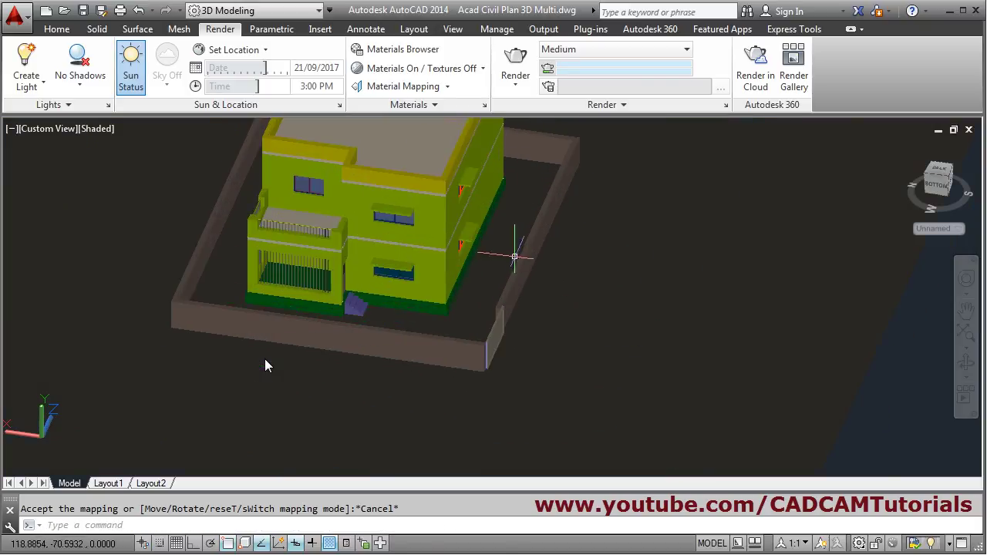
pyautogui.click(446, 86)
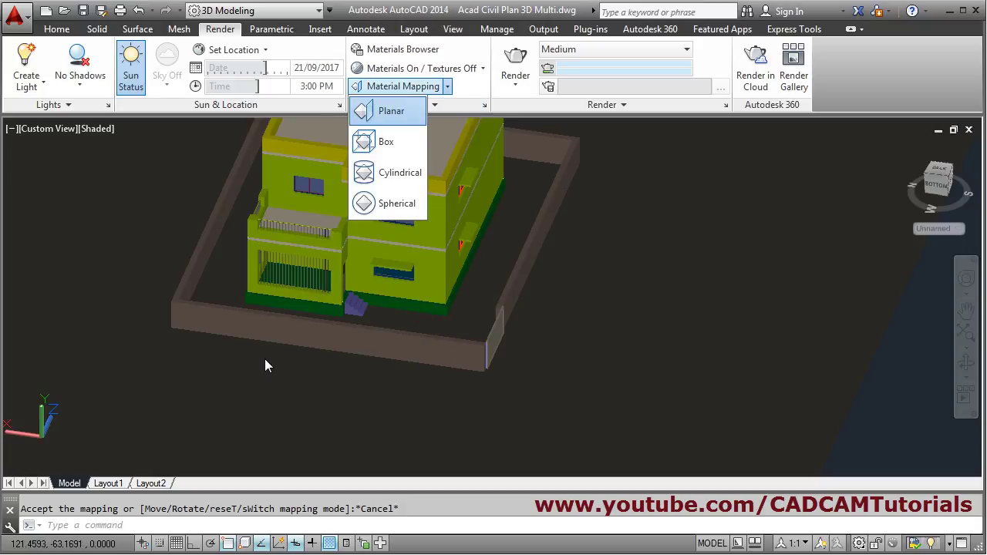
pyautogui.click(385, 142)
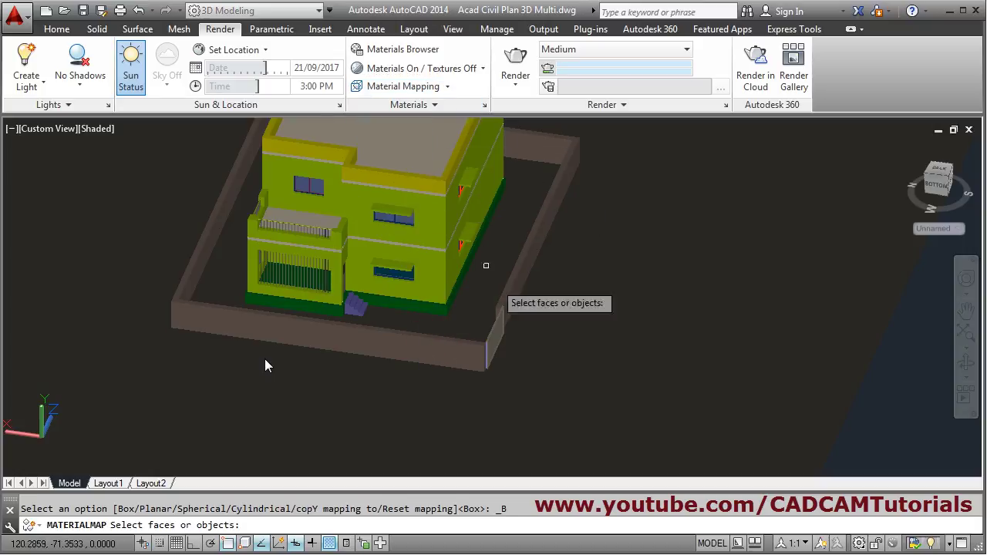
pyautogui.click(429, 349)
pyautogui.press('Return')
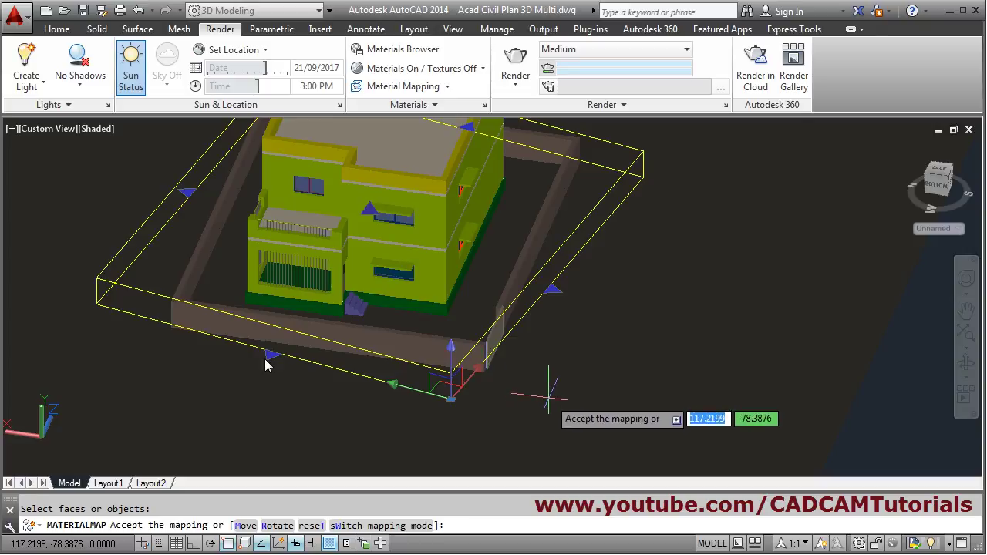
# - Shrink the wall's mapping box in width and depth using its grips, and adjust its height
pyautogui.scroll(-3, 554, 353)
pyautogui.click(553, 356)
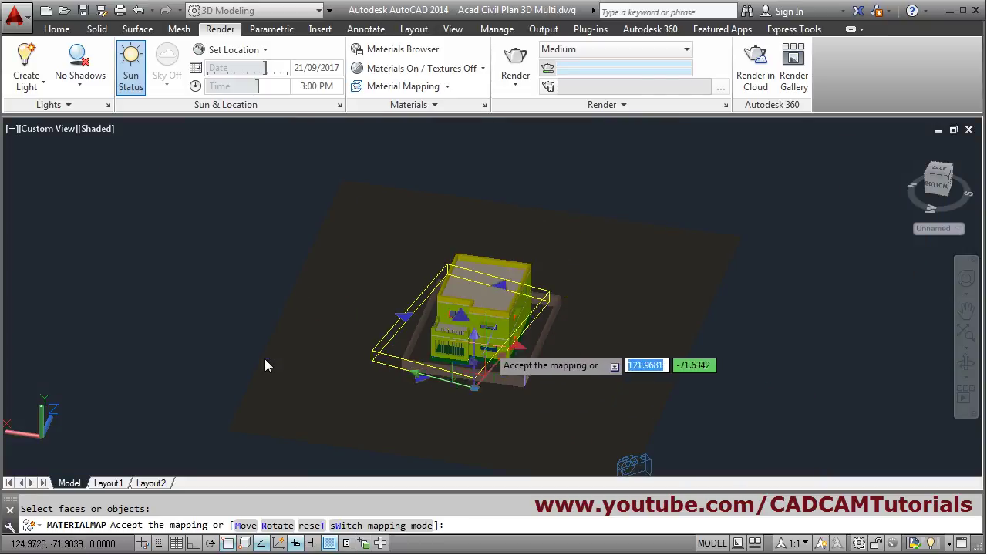
pyautogui.click(428, 330)
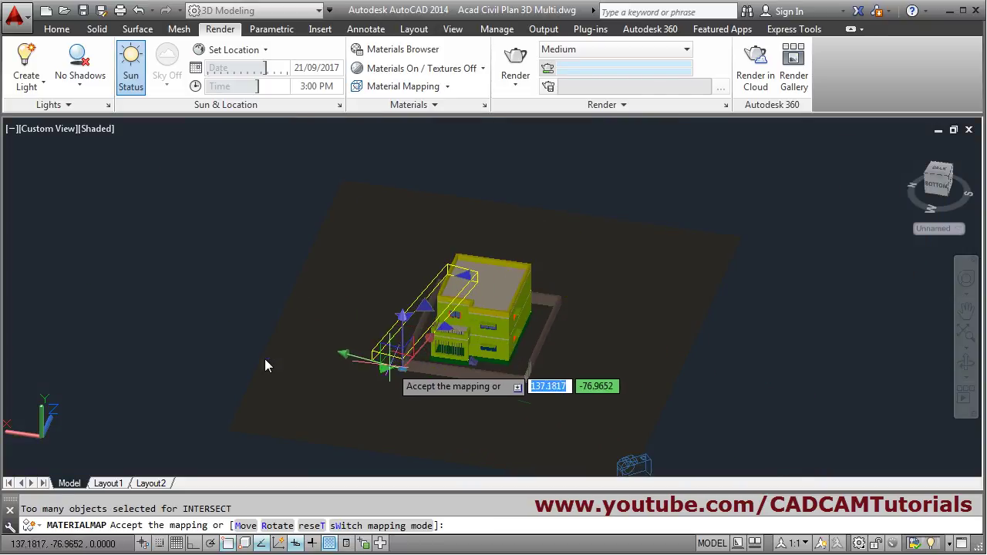
pyautogui.click(386, 369)
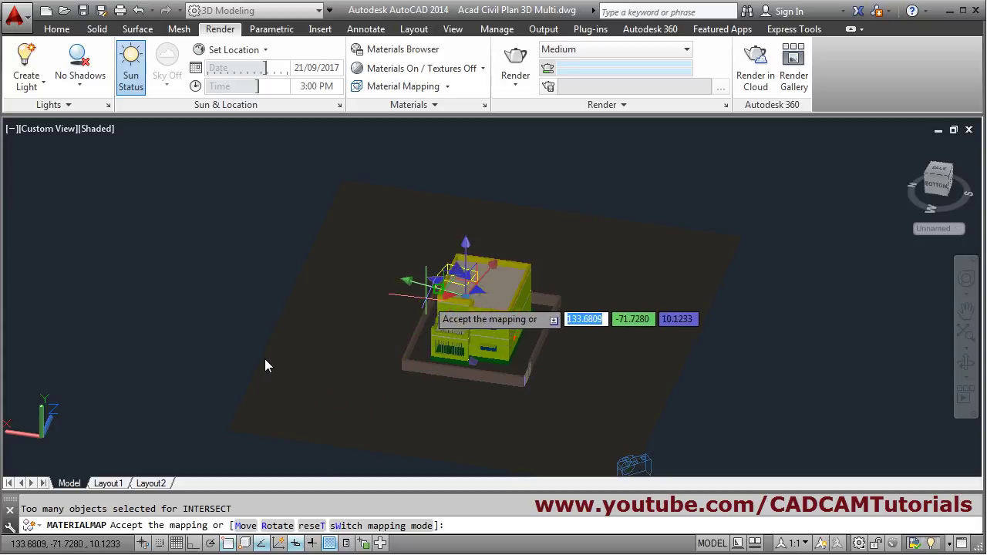
pyautogui.click(429, 293)
pyautogui.scroll(5, 467, 270)
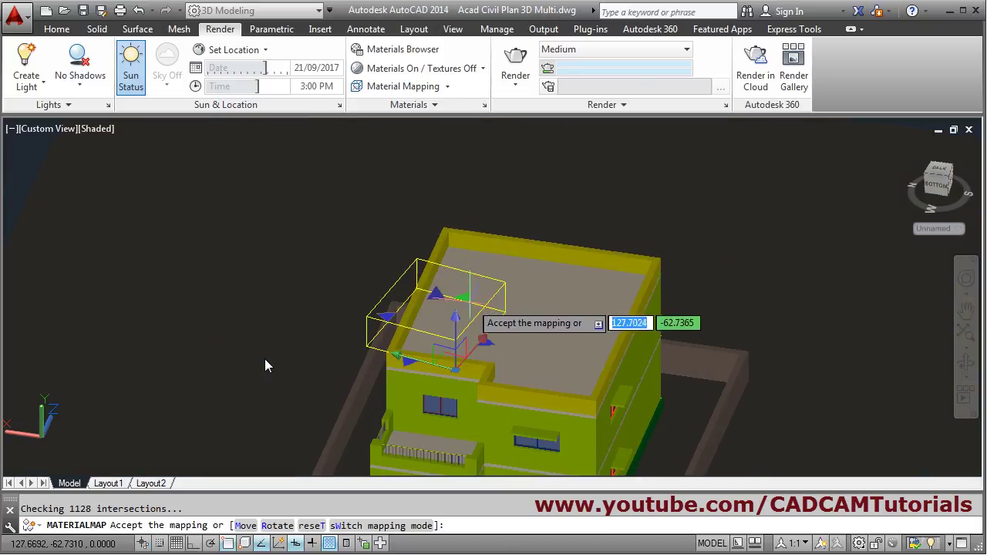
# - Turn object snap off and fit the compound wall's mapping box to the wall's corner, adjusting its position and height, and exit the mapping
pyautogui.scroll(-2, 517, 296)
pyautogui.scroll(-2, 265, 366)
pyautogui.scroll(-1, 265, 365)
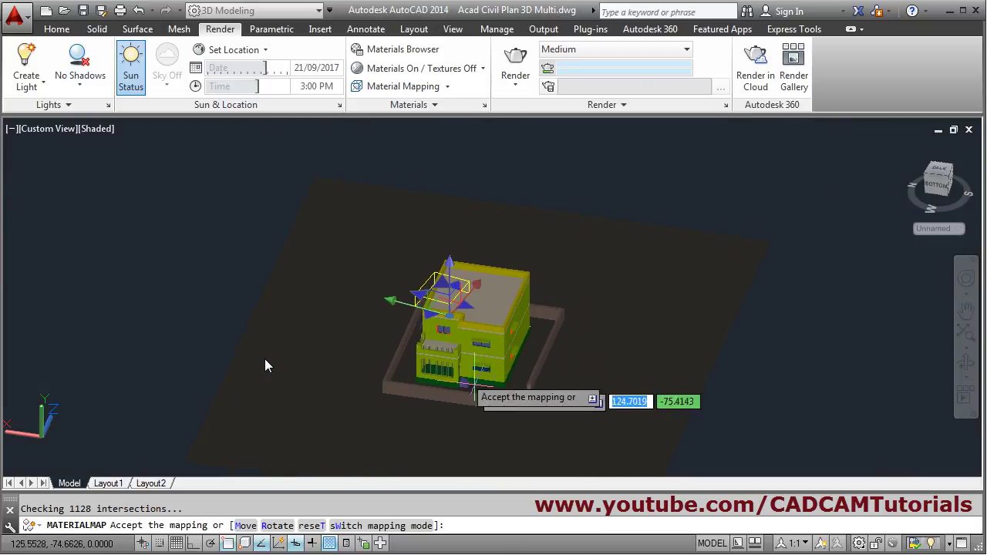
pyautogui.keyDown('shift'); pyautogui.moveTo(490, 332); pyautogui.dragTo(582, 286, button='middle'); pyautogui.keyUp('shift')
pyautogui.scroll(3, 264, 366)
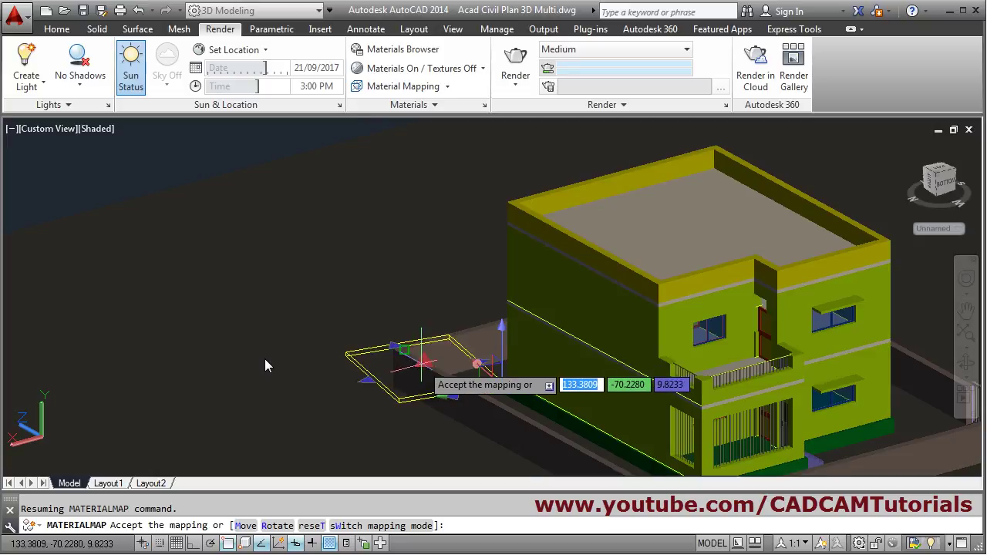
pyautogui.scroll(3, 264, 365)
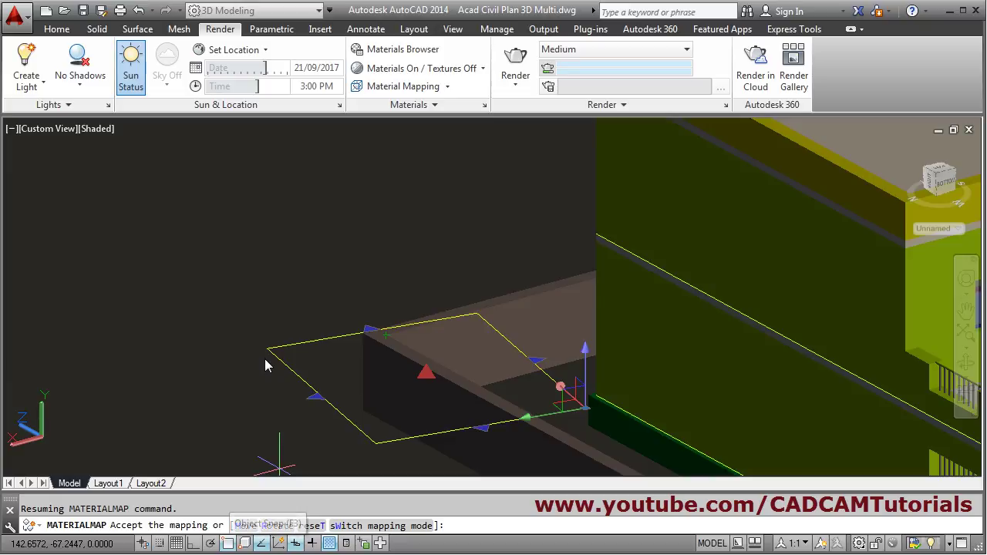
pyautogui.press('F3')
pyautogui.scroll(-3, 417, 403)
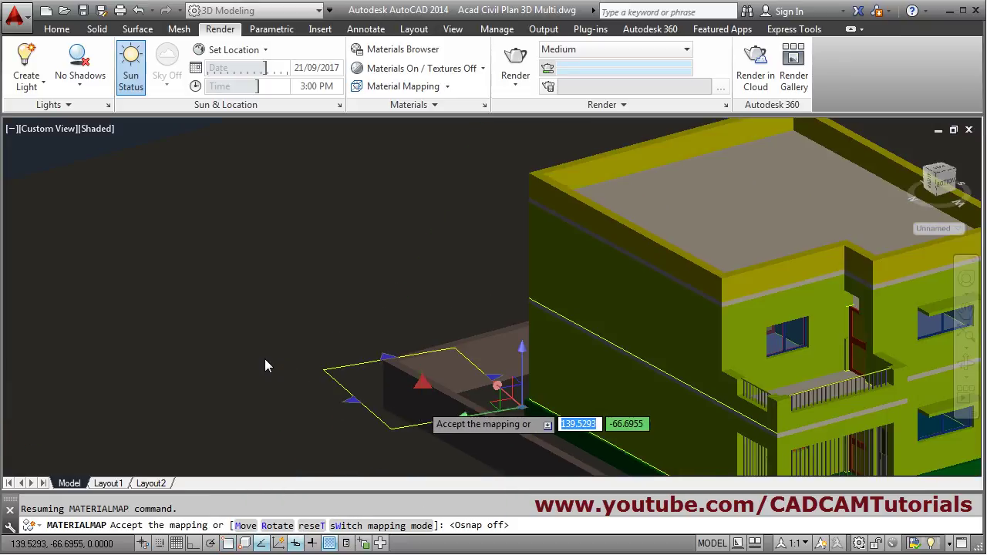
pyautogui.scroll(5, 422, 393)
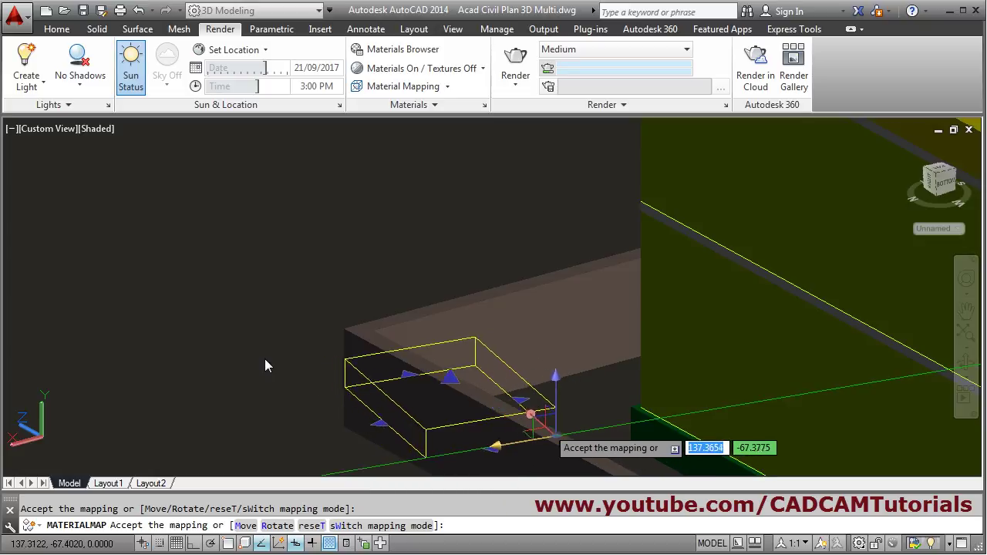
pyautogui.press('Escape')
pyautogui.scroll(-6, 265, 365)
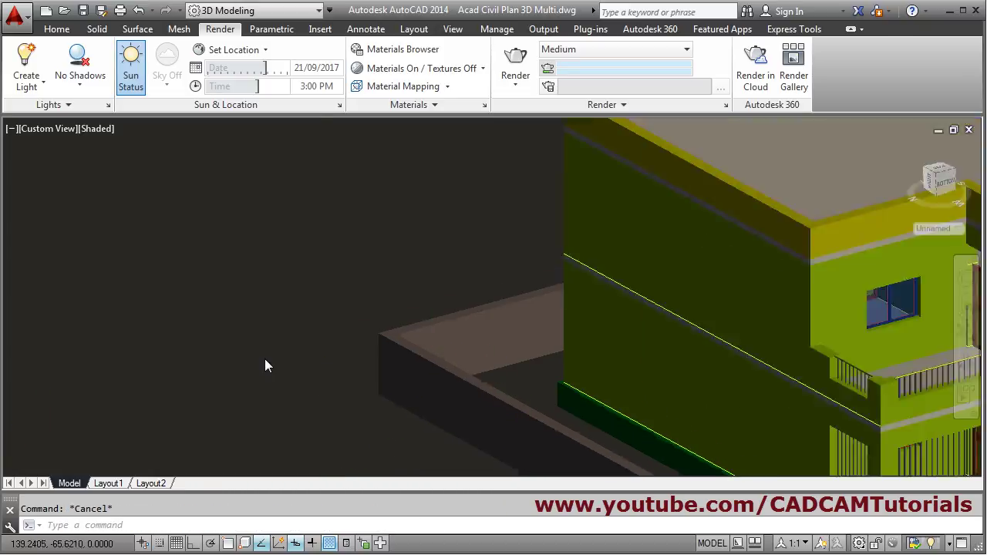
# - Reopen box material mapping on the compound wall to check its mapping box, and exit
pyautogui.scroll(5, 264, 366)
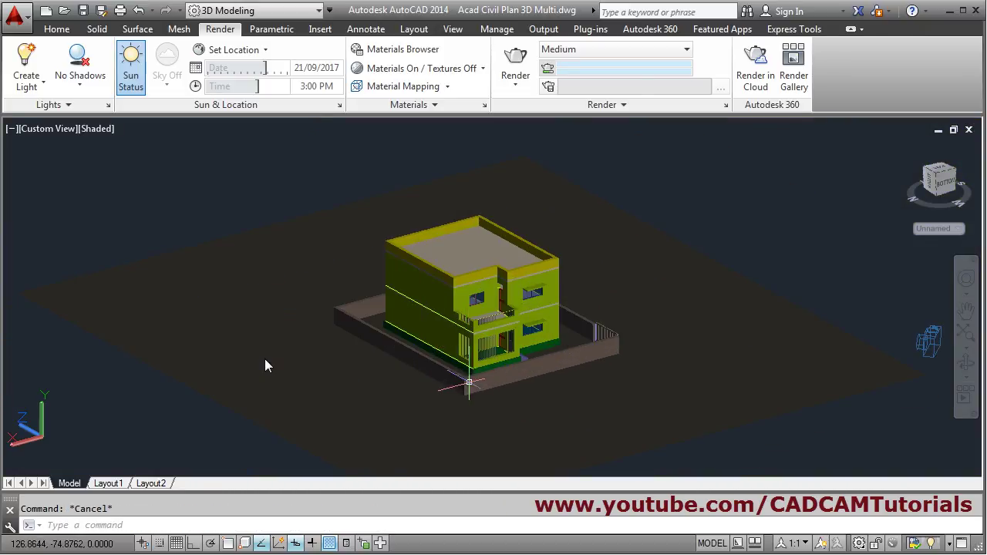
pyautogui.click(502, 382)
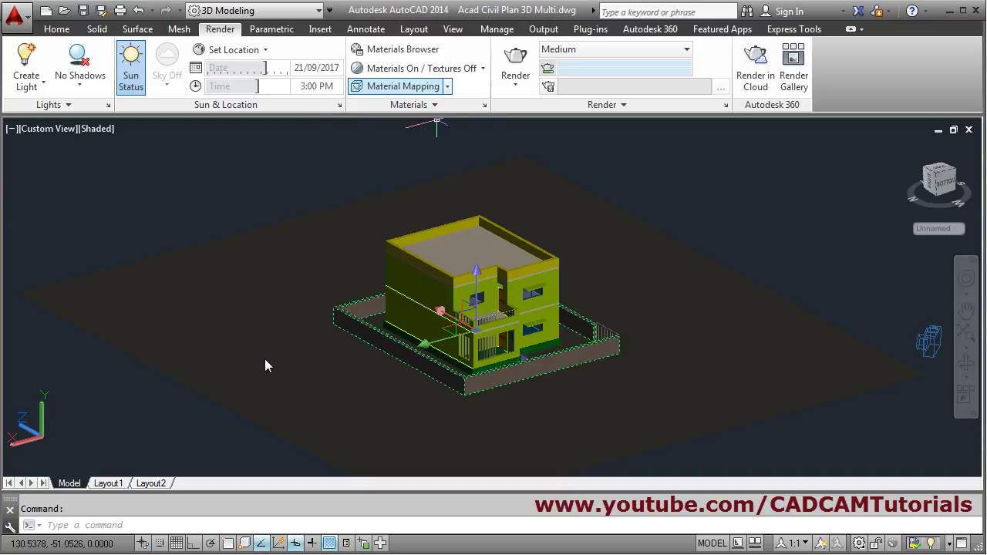
pyautogui.click(447, 86)
pyautogui.click(386, 142)
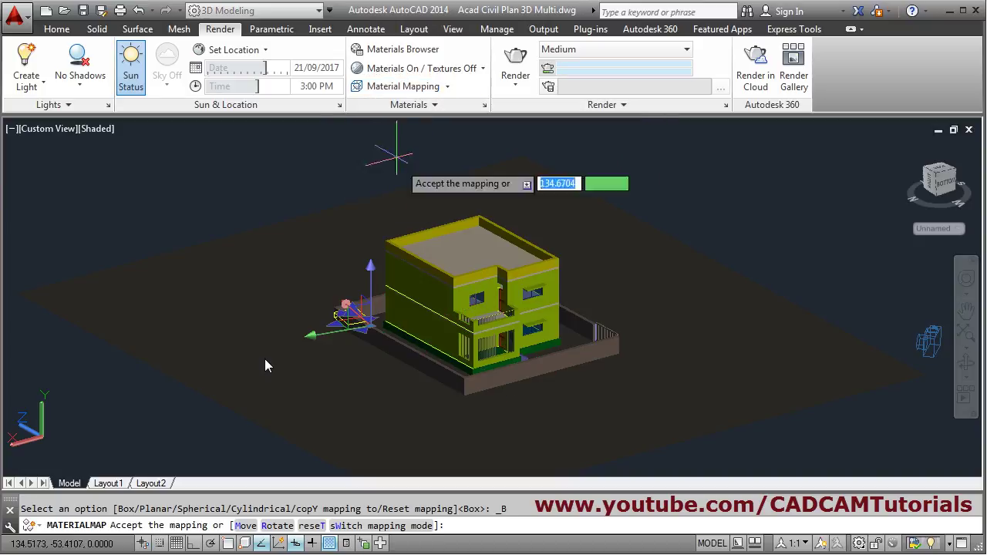
pyautogui.press('Escape')
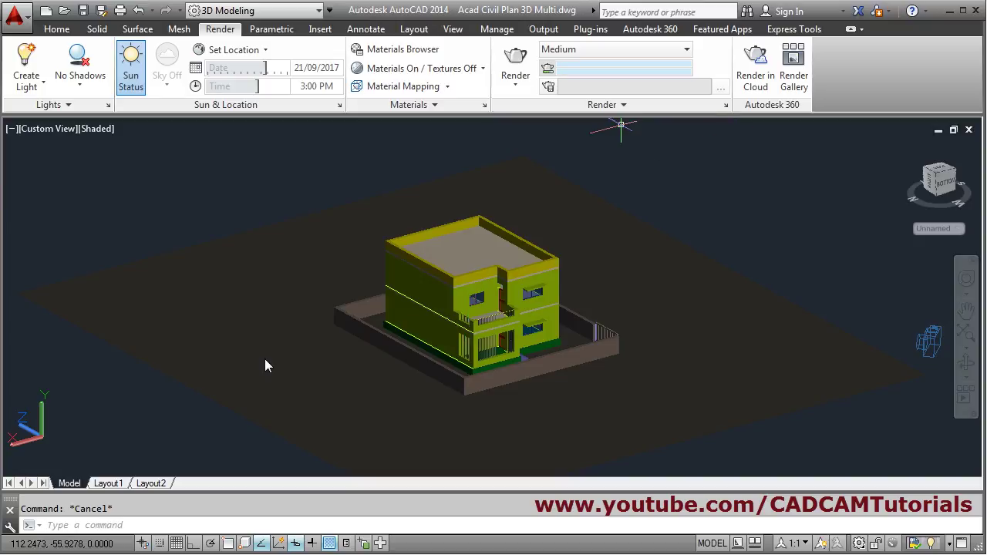
# - Restore the saved Camera1 view of the house
pyautogui.scroll(-2, 611, 235)
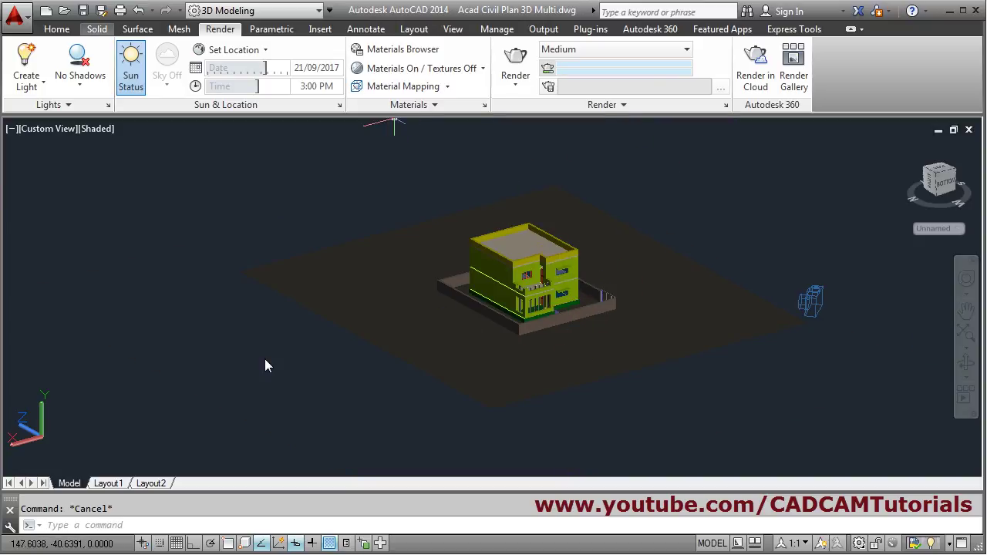
pyautogui.click(57, 30)
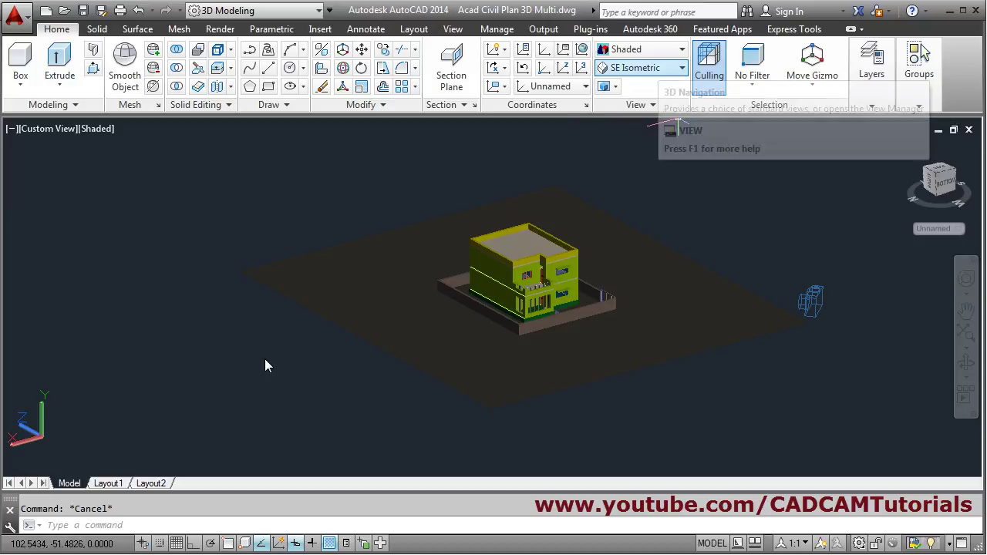
pyautogui.click(680, 68)
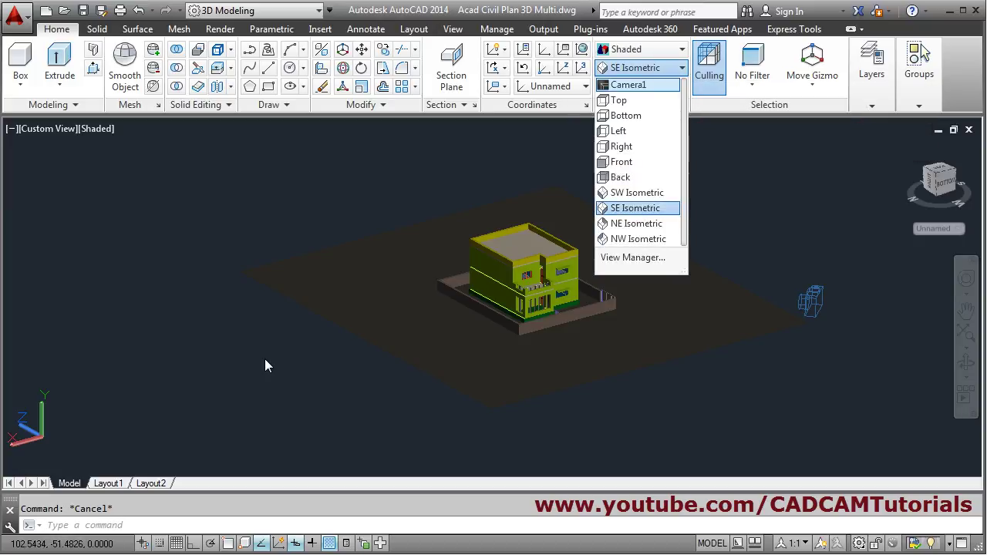
pyautogui.click(628, 85)
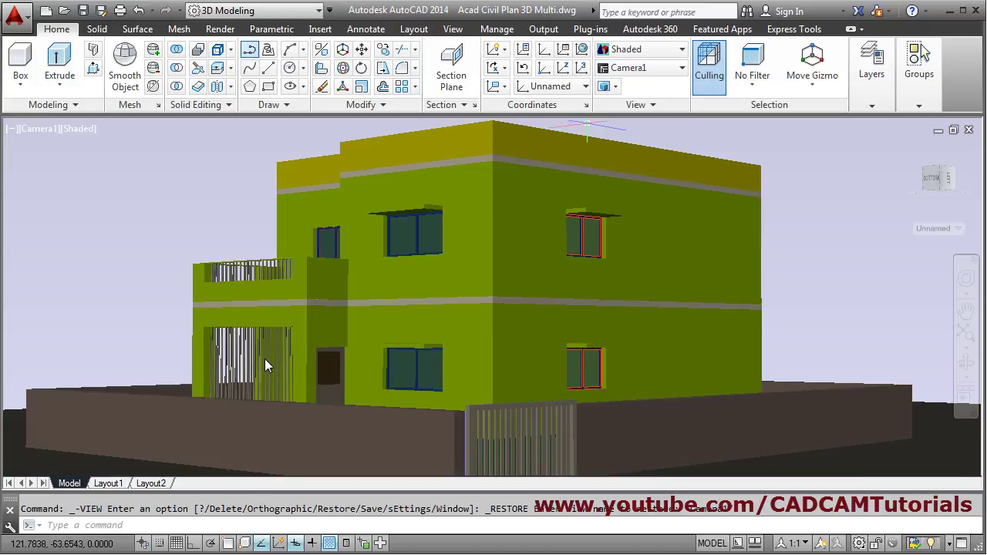
# - Turn on Sky Background and Illumination for the camera view
pyautogui.click(220, 28)
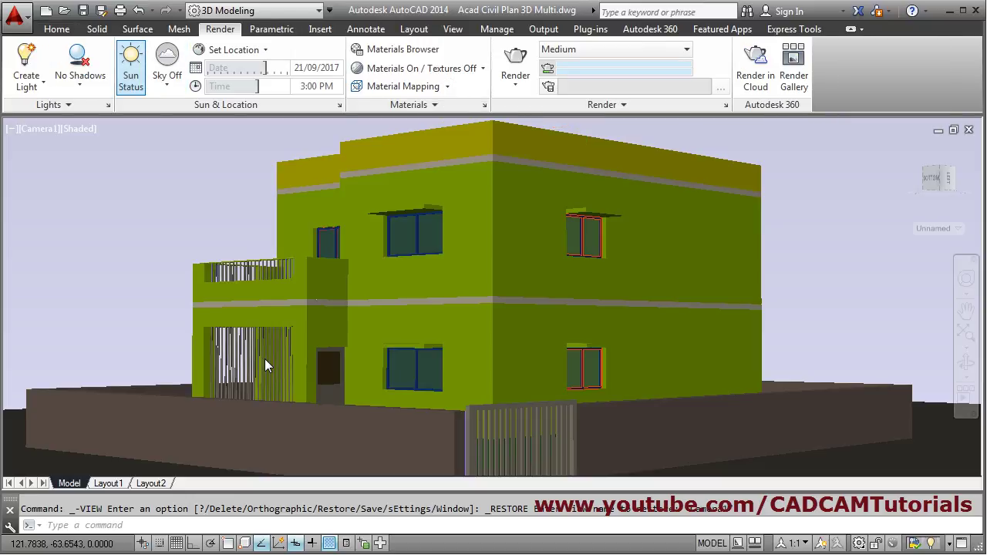
pyautogui.click(166, 66)
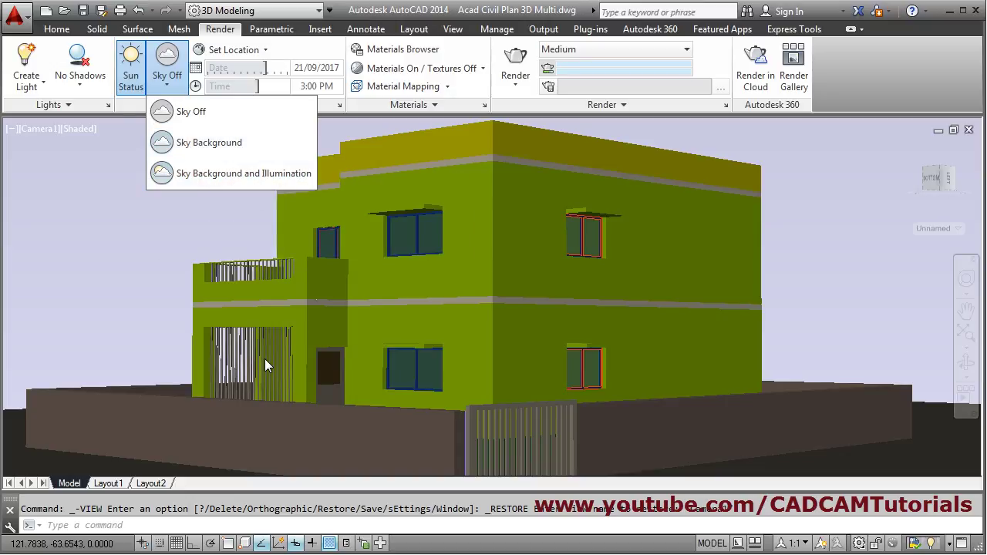
pyautogui.click(265, 366)
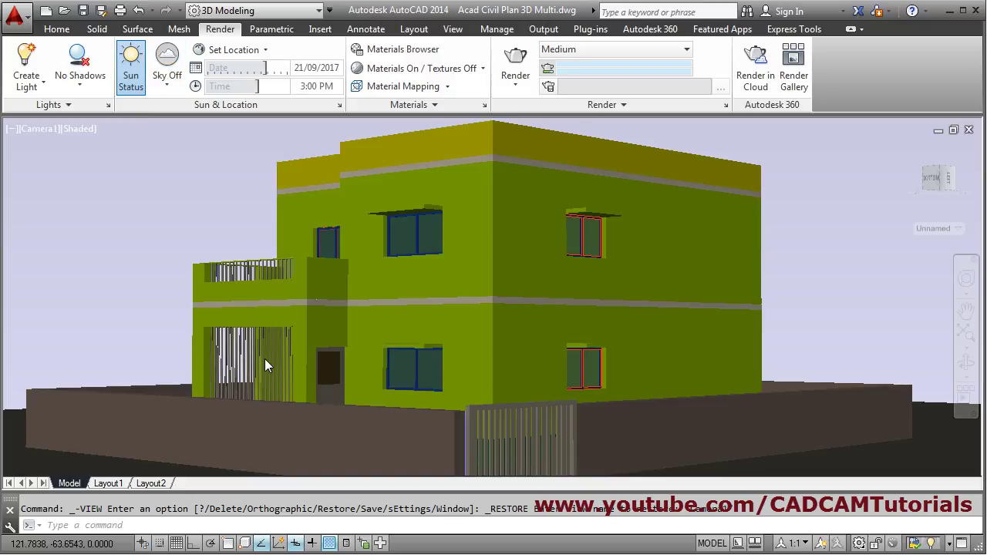
pyautogui.click(166, 83)
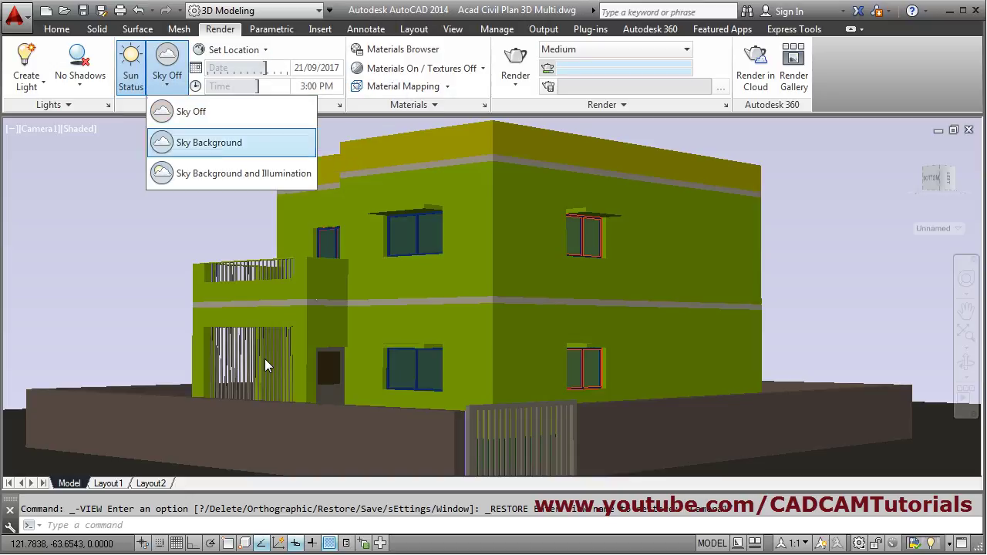
pyautogui.click(237, 173)
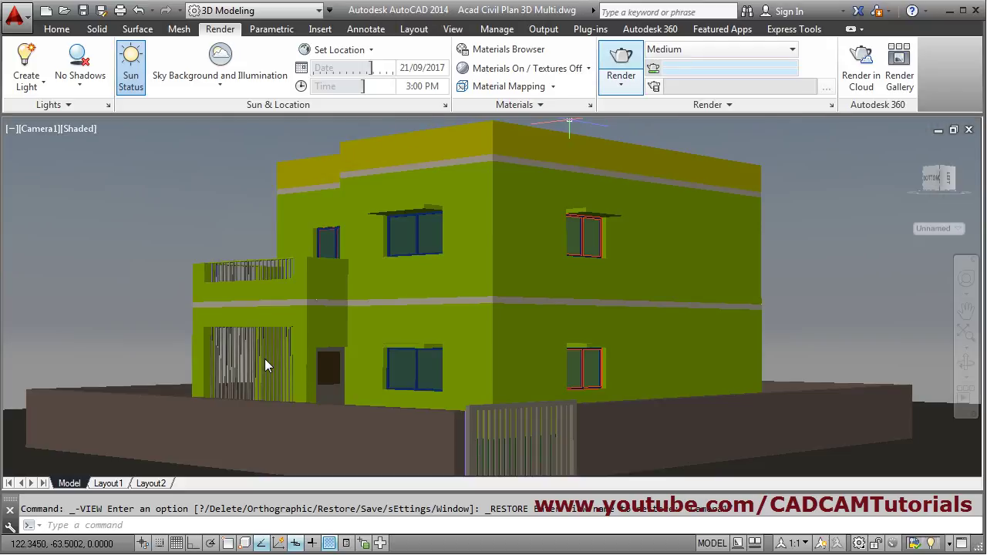
# - Render the Camera1 view with the Medium preset, inspect the house, wall and ground textures up close, and close the render window
pyautogui.press('Return')
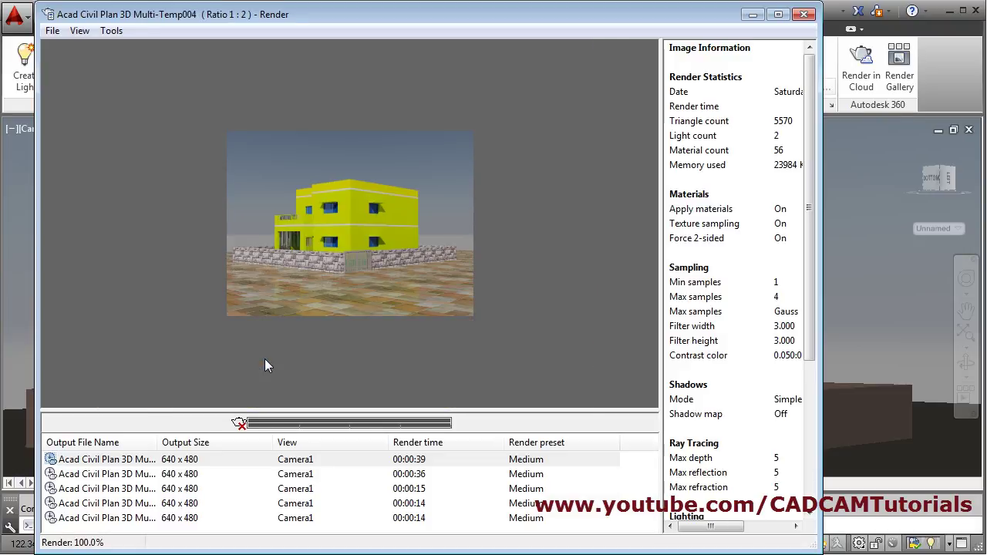
pyautogui.scroll(1, 265, 366)
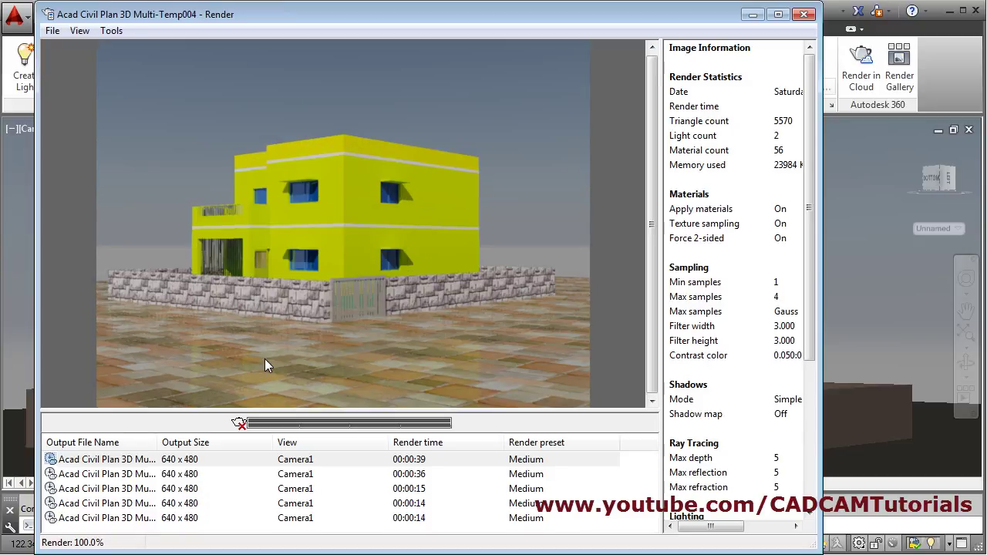
pyautogui.scroll(-1, 265, 366)
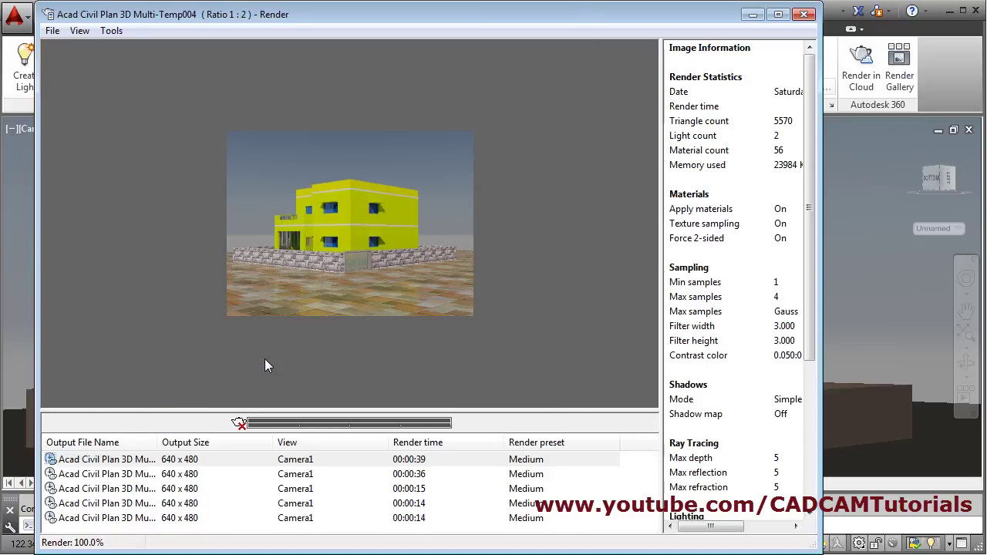
pyautogui.scroll(1, 266, 366)
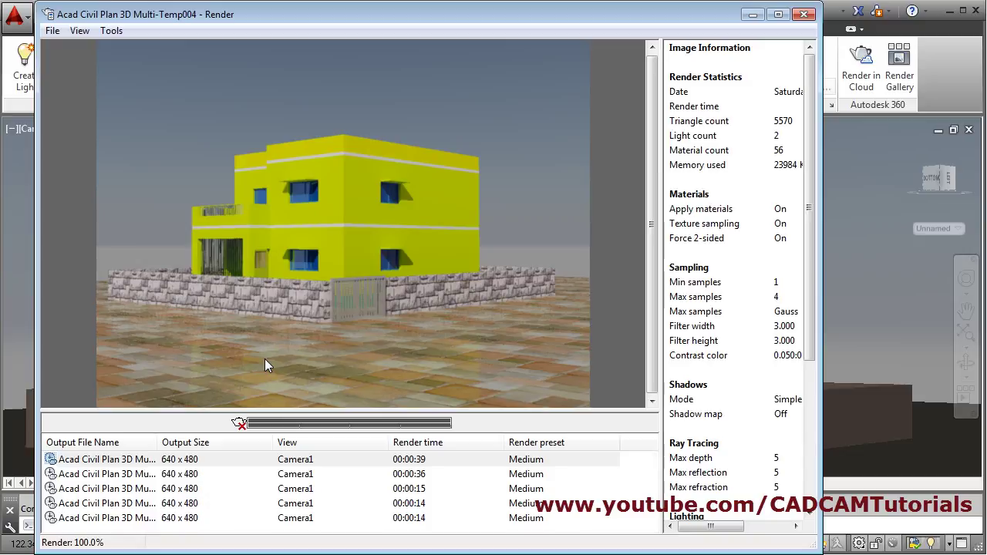
pyautogui.press('Escape')
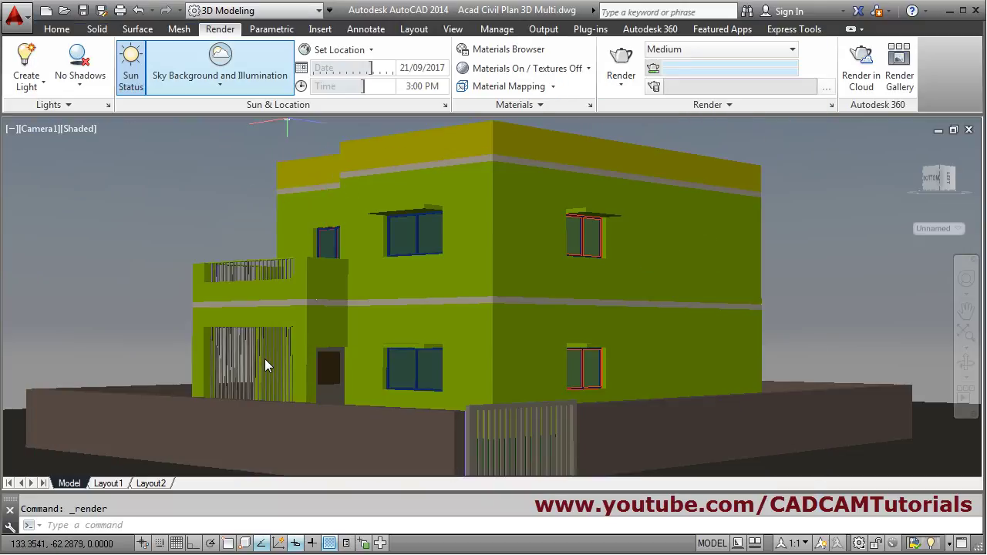
# - Switch to the SE Isometric view and set the camera's lens length to 100, closing its properties and preview
pyautogui.click(58, 30)
pyautogui.click(639, 68)
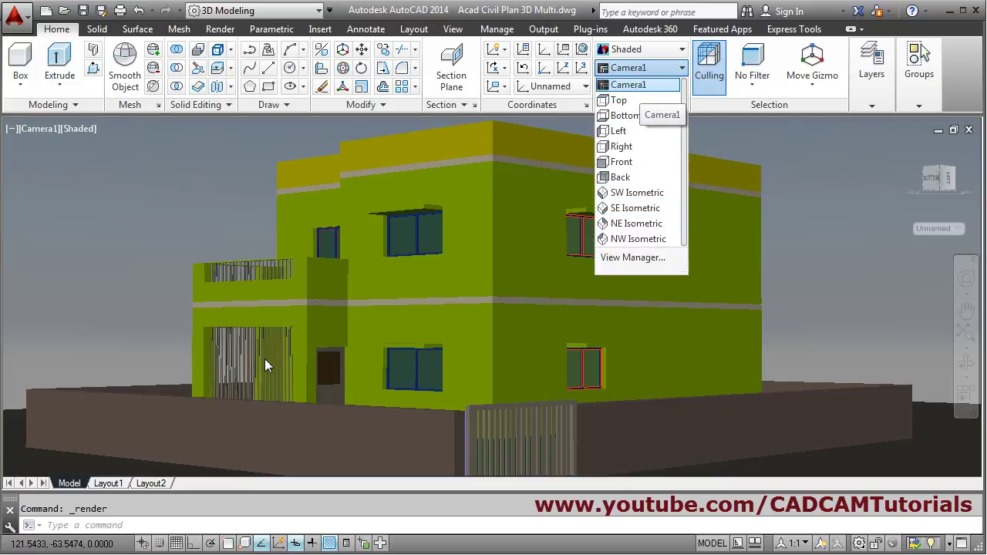
pyautogui.click(635, 208)
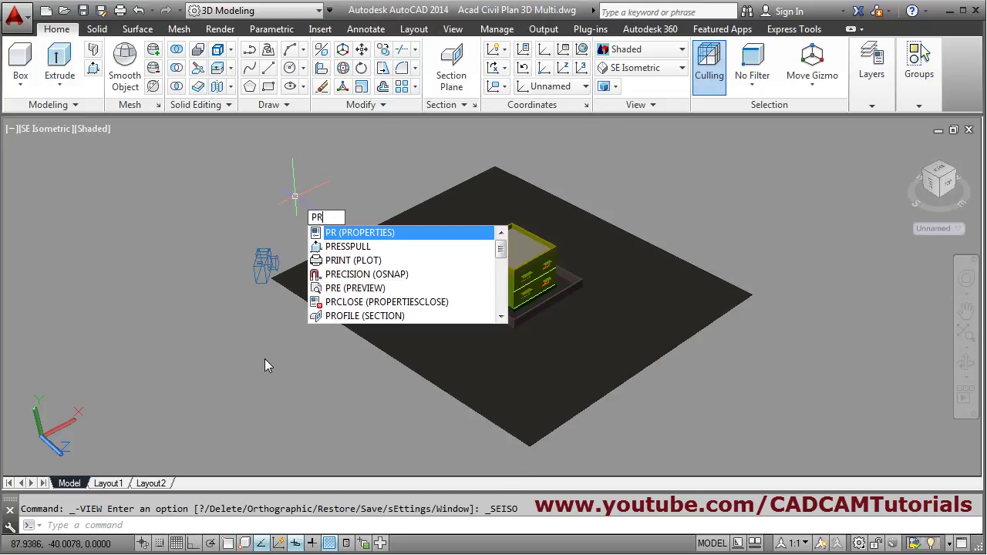
pyautogui.press('Return')
pyautogui.click(261, 265)
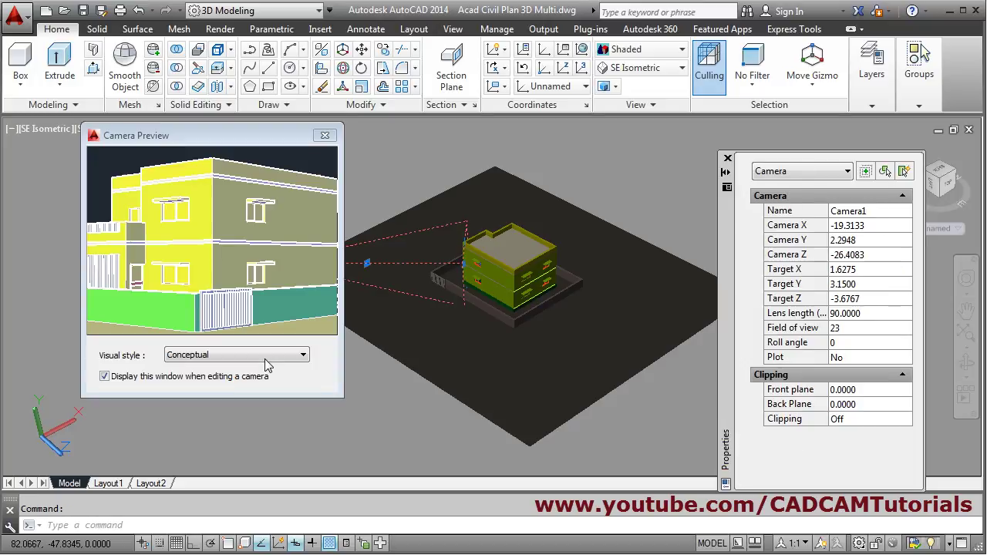
pyautogui.click(856, 313)
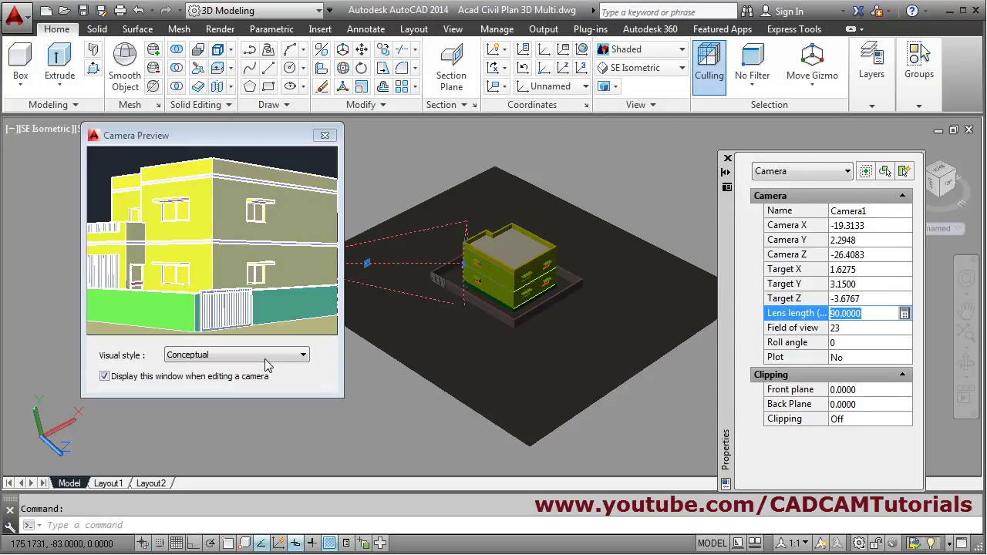
pyautogui.write('100')
pyautogui.press('Tab')
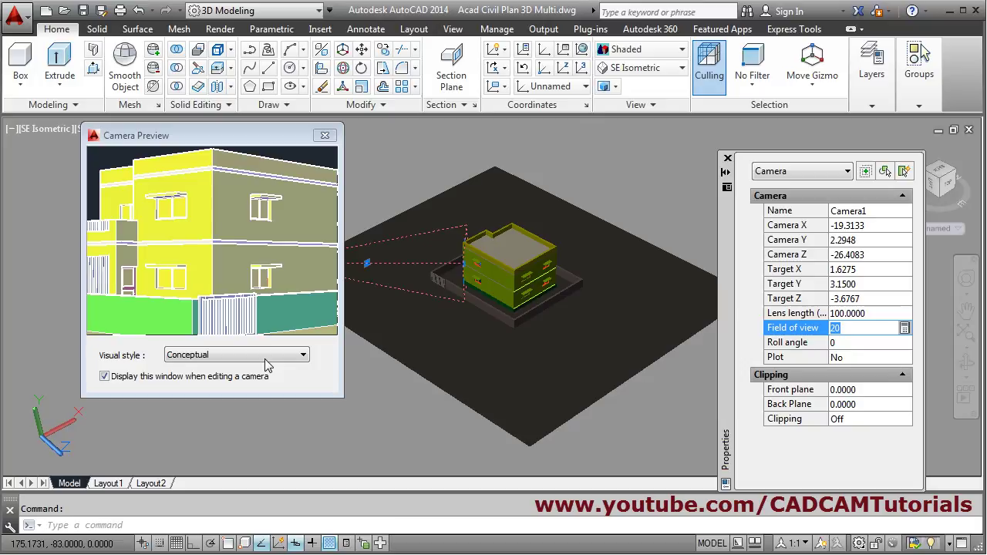
pyautogui.hotkey('ctrl', '1')
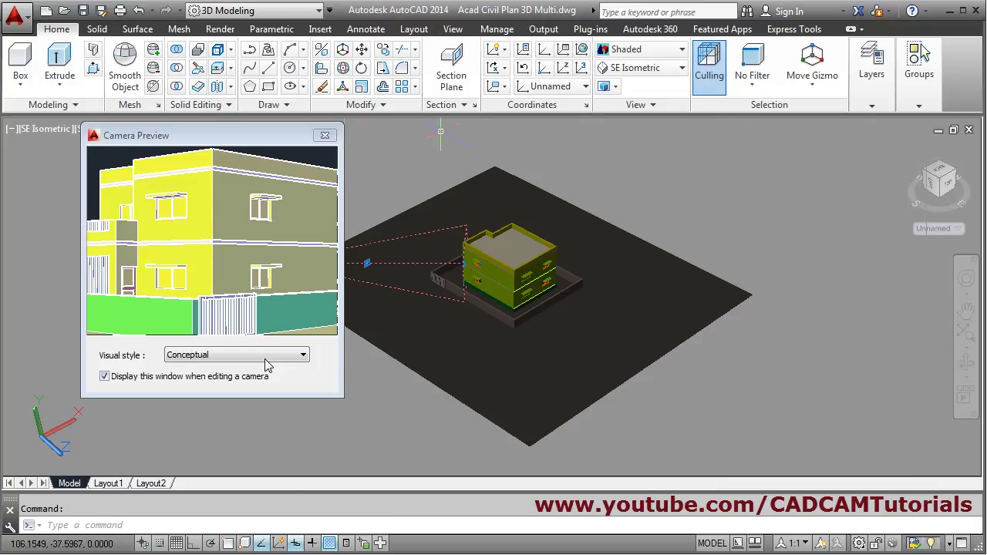
pyautogui.click(325, 135)
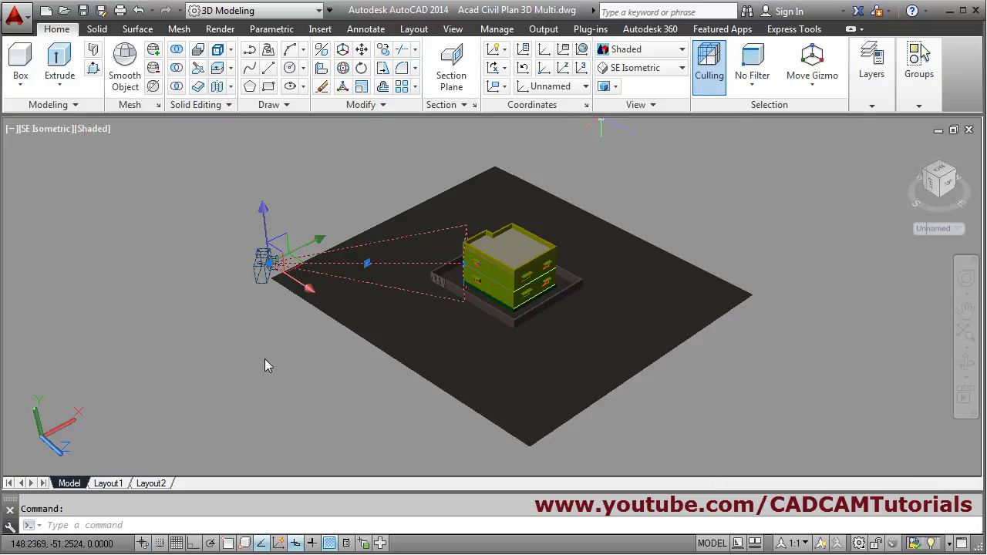
# - Restore the Camera1 view with its new lens and enable Sky Background and Illumination again
pyautogui.click(645, 67)
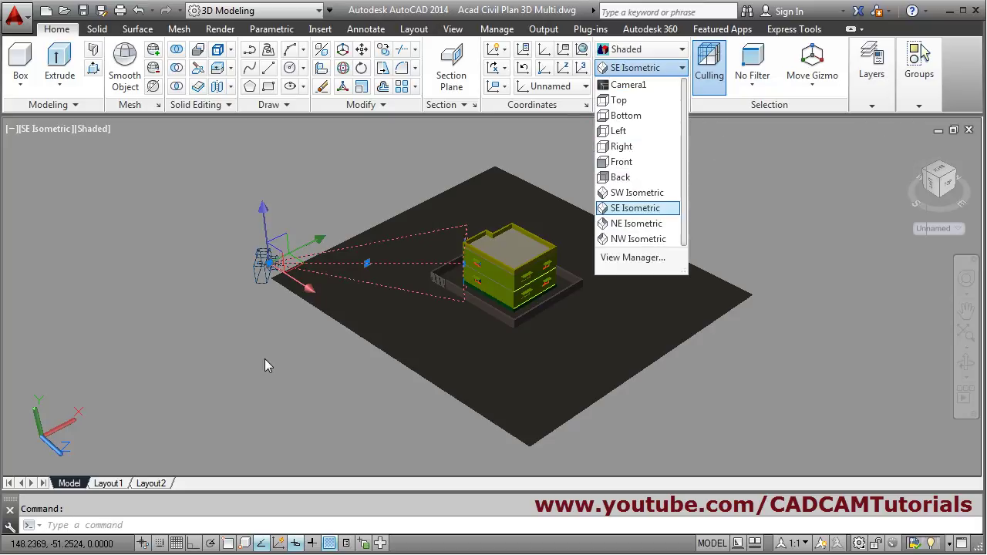
pyautogui.click(630, 86)
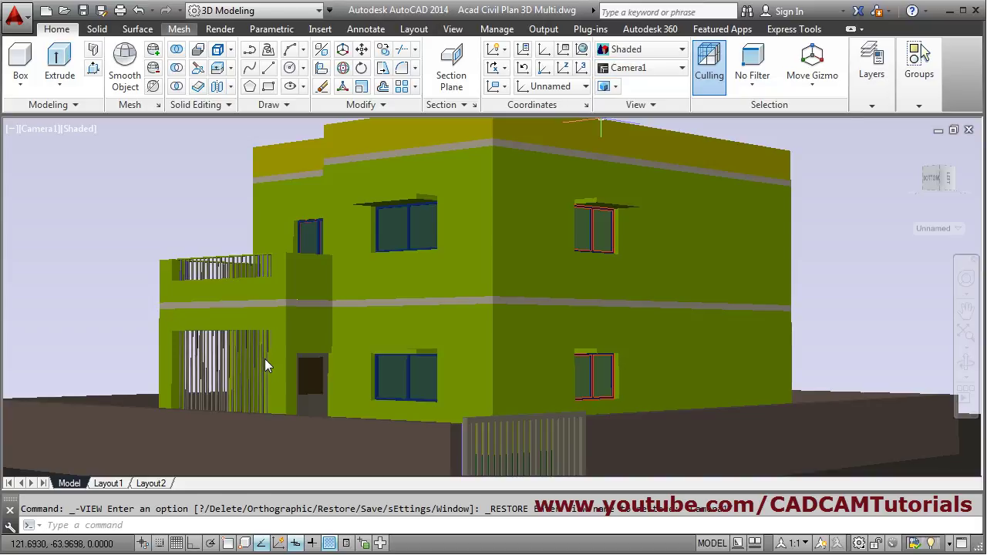
pyautogui.click(220, 29)
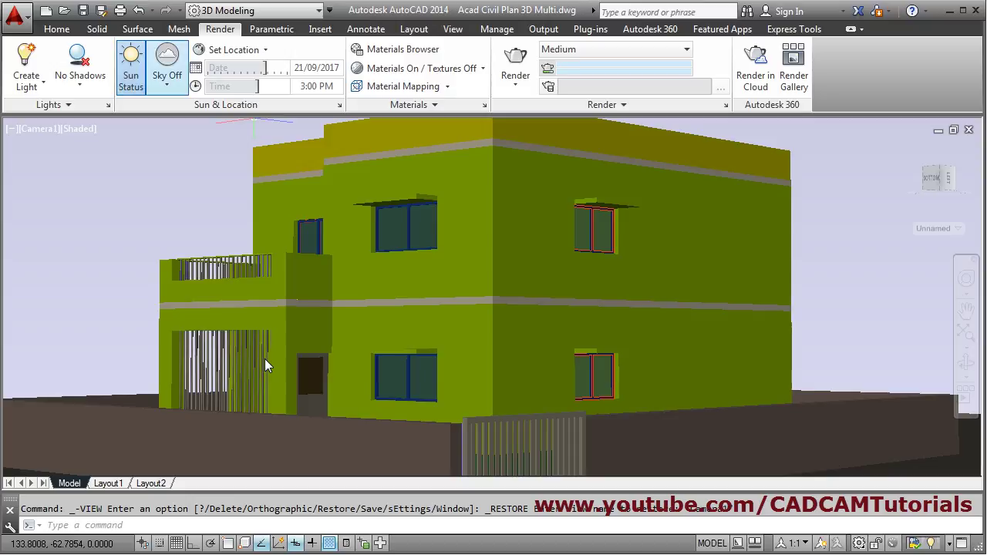
pyautogui.click(167, 80)
pyautogui.click(243, 173)
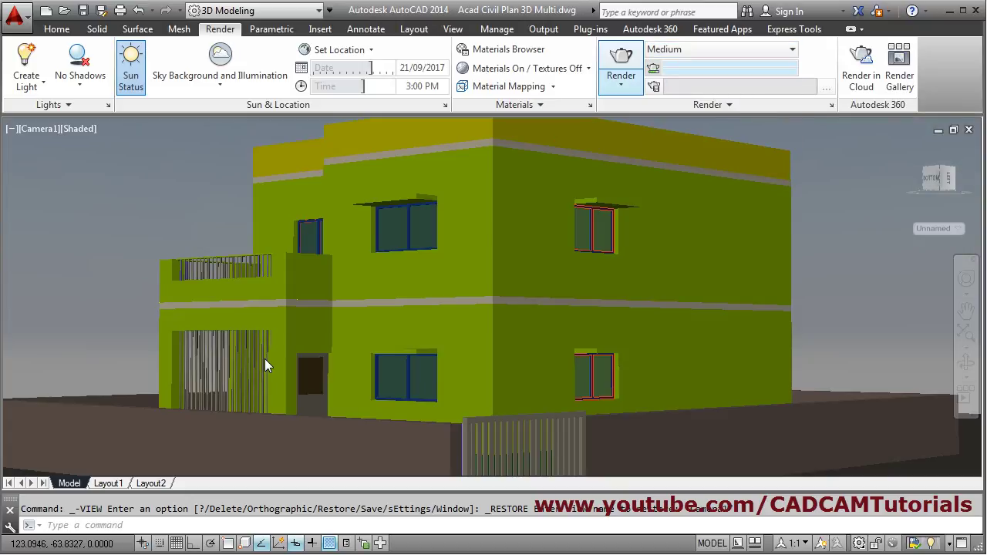
# - Try a render quality of 2, return it to 1, and review the output sizes while keeping 640 x 480
pyautogui.click(707, 104)
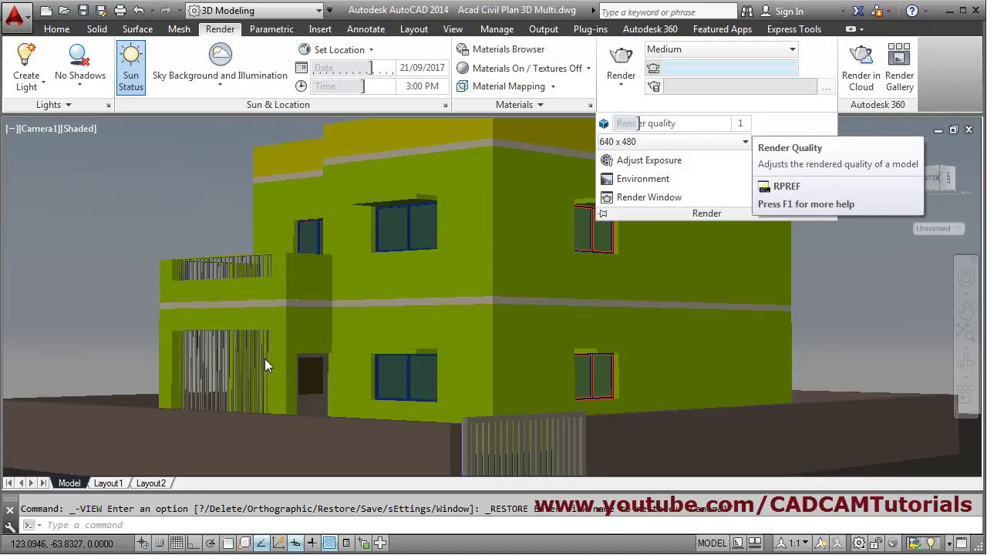
pyautogui.moveTo(638, 123)
pyautogui.mouseDown()
pyautogui.moveTo(729, 124)
pyautogui.moveTo(660, 123)
pyautogui.mouseUp()
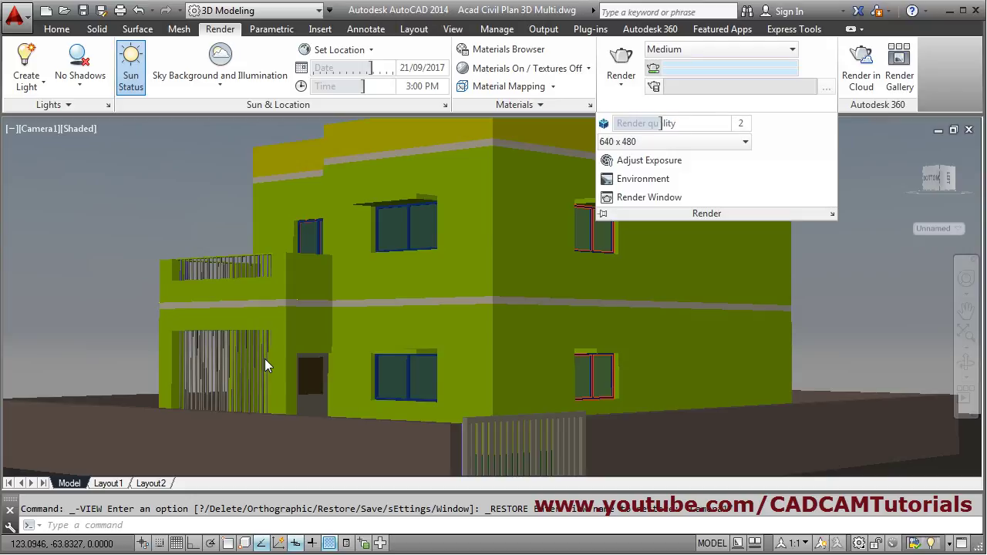
pyautogui.press('Right')
pyautogui.press('Left')
pyautogui.click(678, 142)
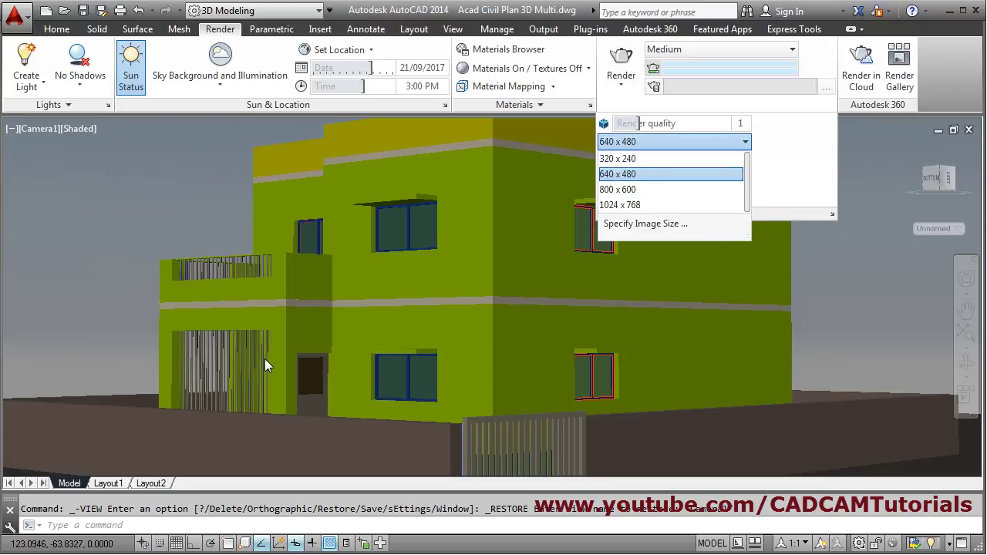
pyautogui.press('Down')
pyautogui.press('Down')
pyautogui.press('Up')
pyautogui.press('Up')
pyautogui.press('Return')
pyautogui.press('Escape')
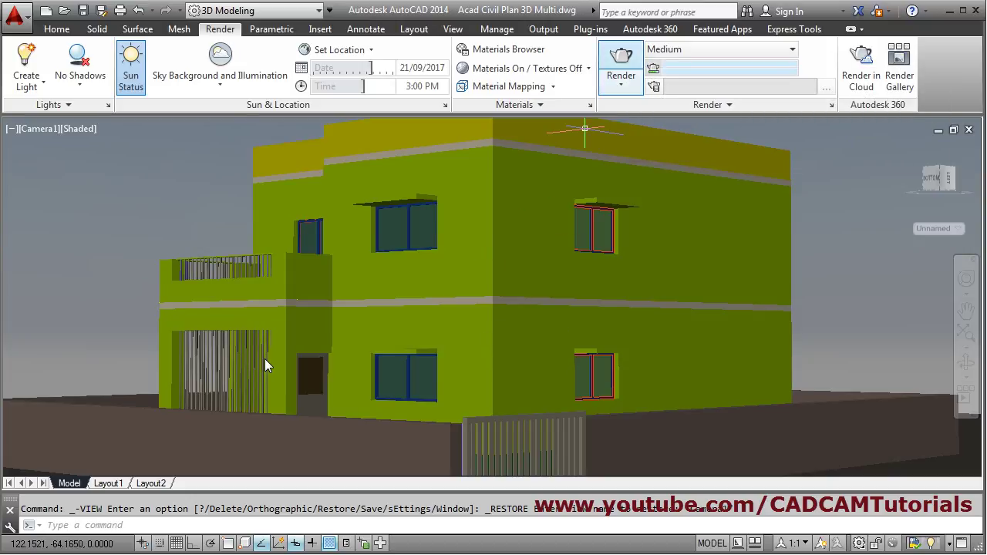
# - Render the Camera1 view with the Medium preset at 640 x 480, inspect the house up close, and close the render window
pyautogui.click(621, 59)
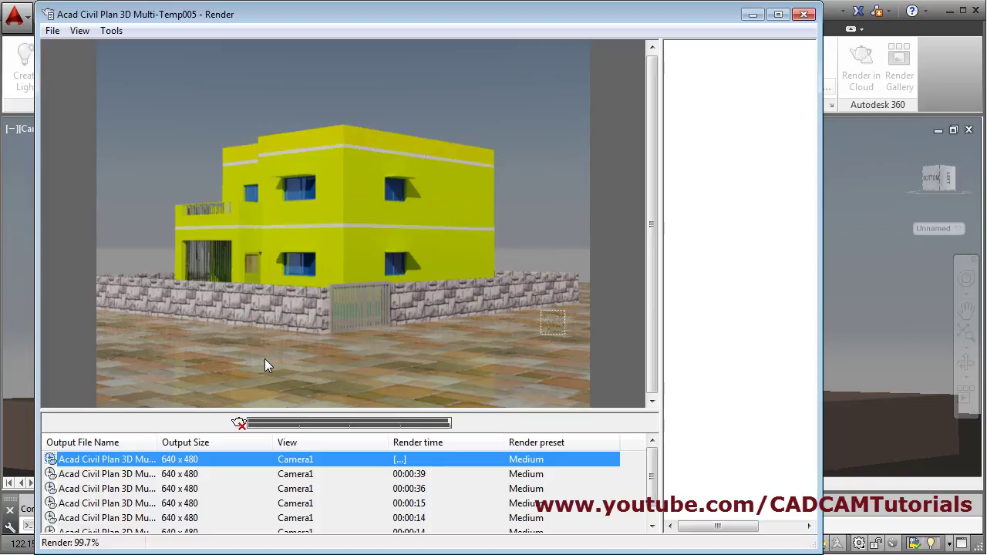
pyautogui.scroll(2, 265, 366)
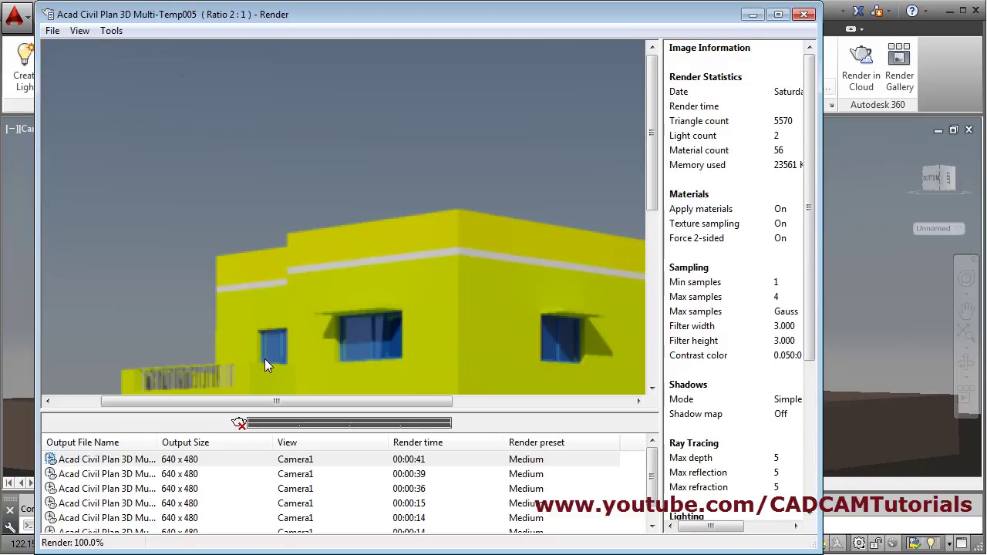
pyautogui.scroll(-1, 265, 365)
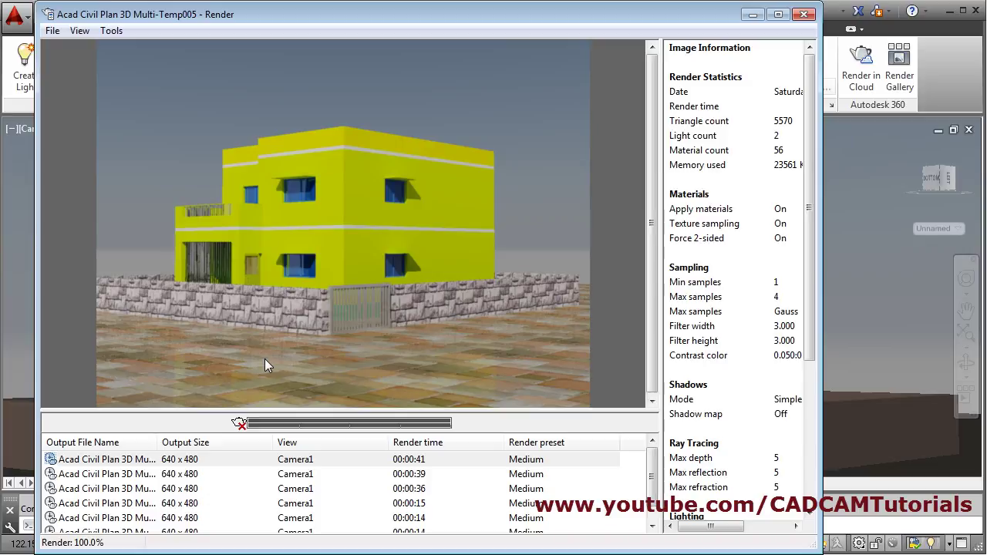
pyautogui.click(803, 14)
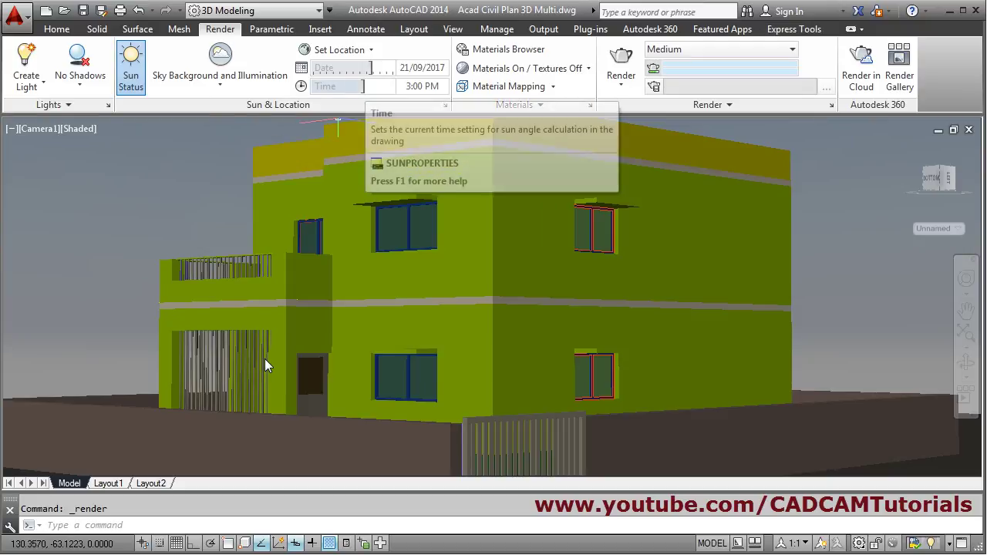
# - Vary the sun's time between 12:10 PM and 6:47 PM to compare the house shading, settling slightly past 2:19 PM
pyautogui.moveTo(363, 86)
pyautogui.mouseDown()
pyautogui.moveTo(333, 85)
pyautogui.moveTo(353, 85)
pyautogui.mouseUp()
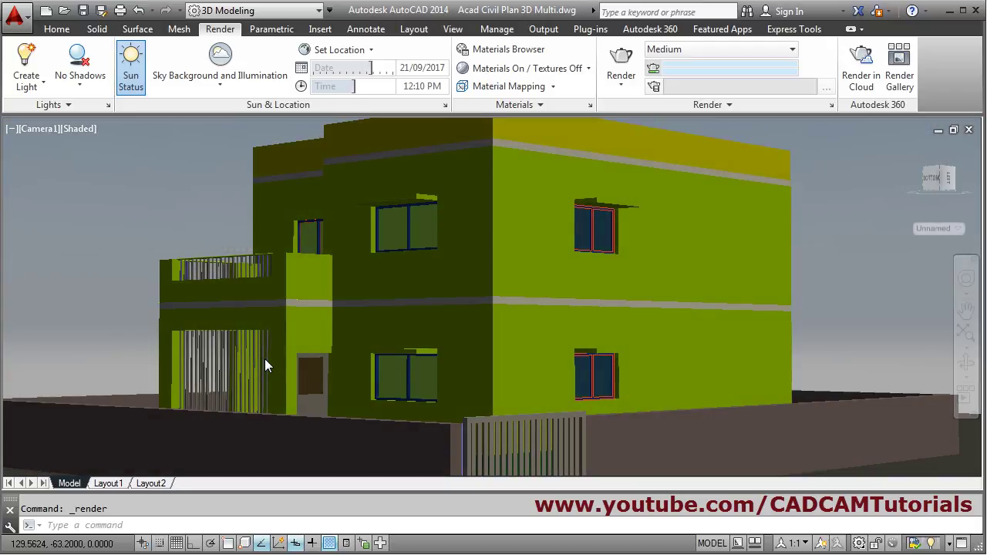
pyautogui.press('Right')
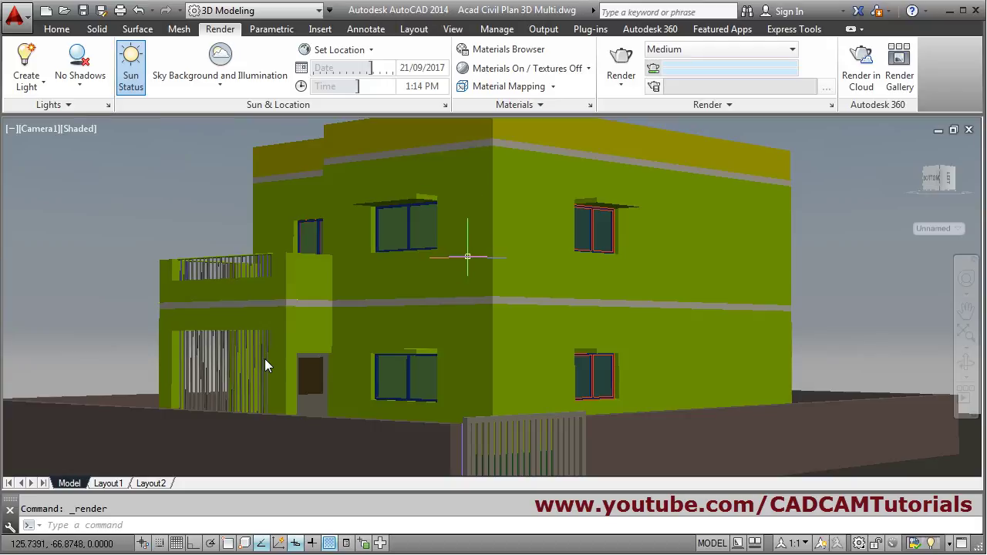
pyautogui.press('Right')
pyautogui.press('Right')
pyautogui.press('Right')
pyautogui.press('Right')
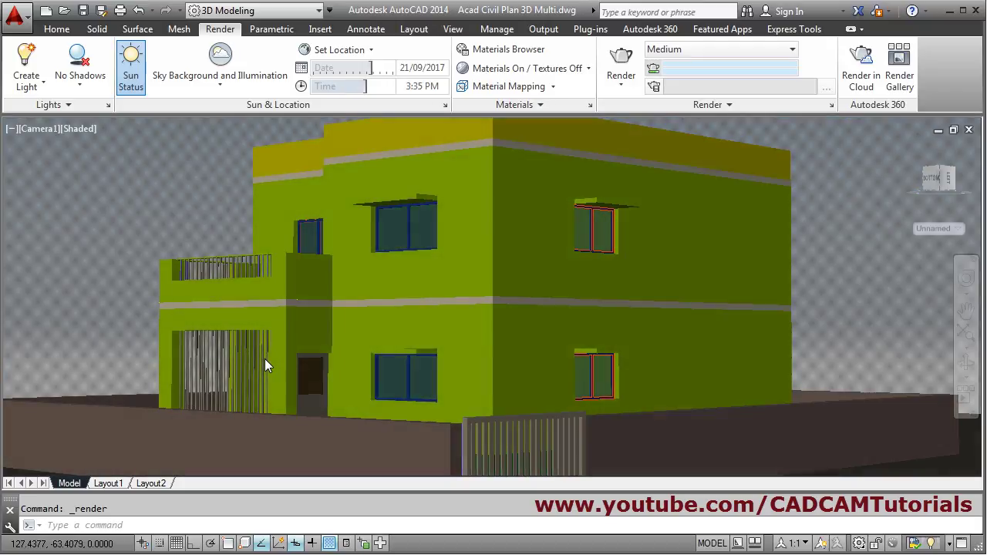
pyautogui.press('Right')
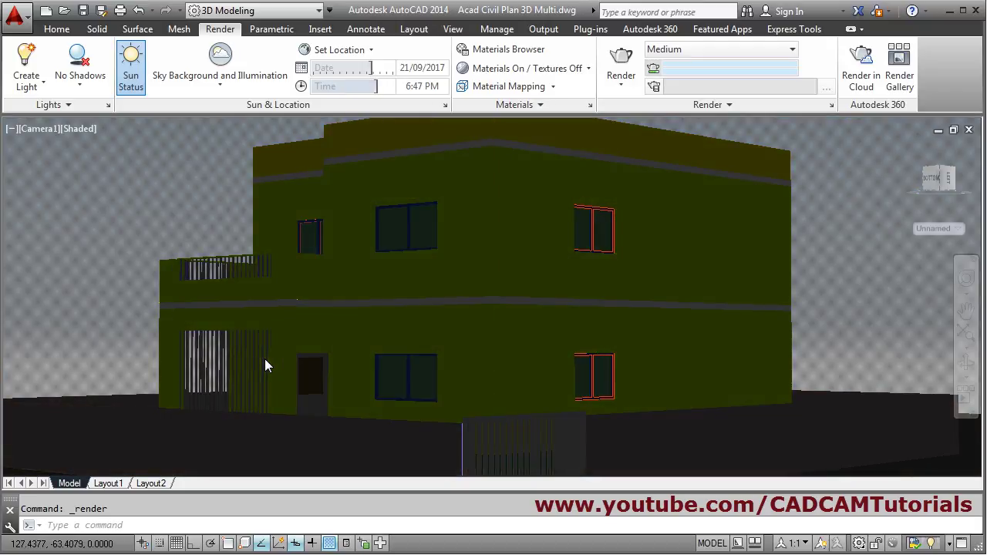
pyautogui.press('Left')
pyautogui.press('Left')
pyautogui.press('Left')
pyautogui.press('Left')
pyautogui.press('Left')
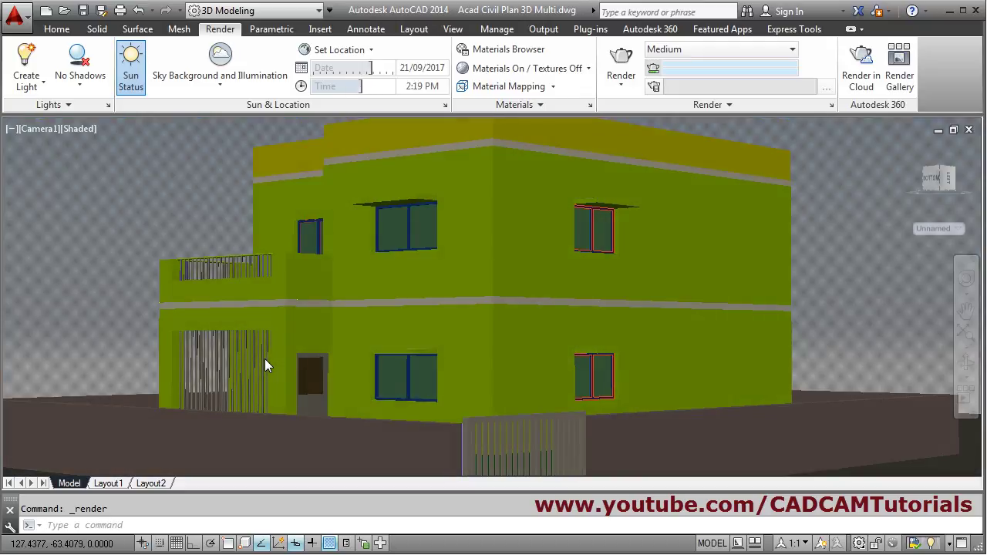
pyautogui.press('Right')
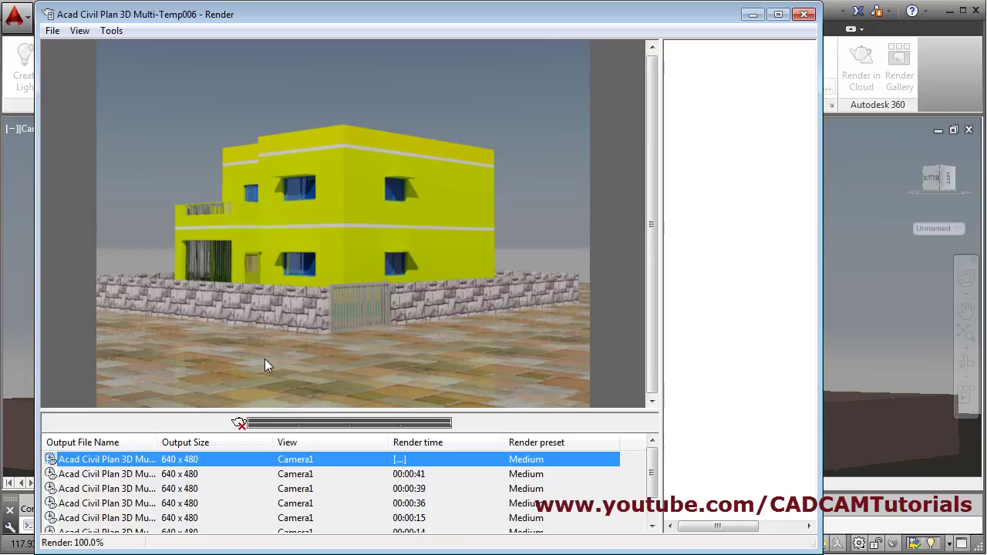
# - Render the Camera1 view again and save the image as a JPEG named Home in My Documents, accepting the preset image options
pyautogui.scroll(1, 264, 365)
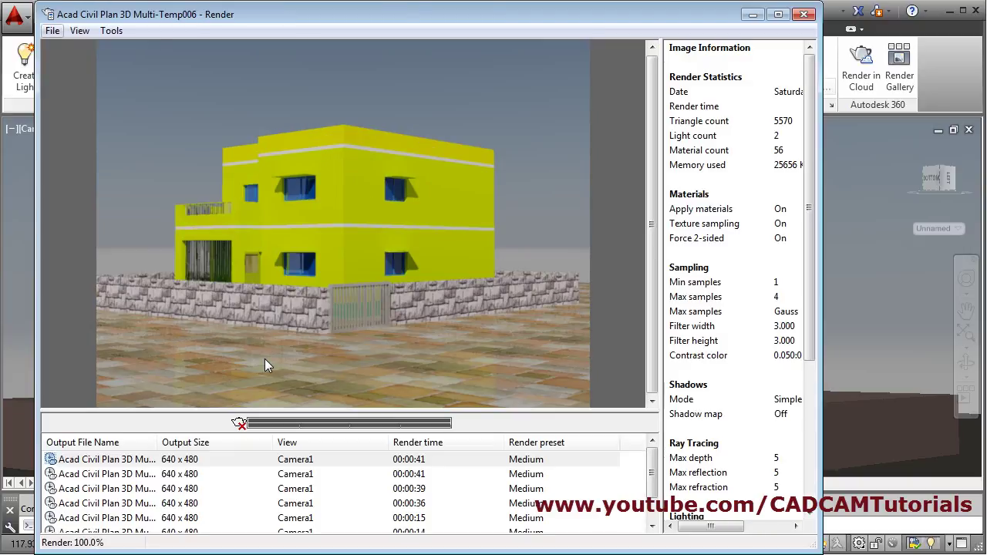
pyautogui.press('Down')
pyautogui.press('Return')
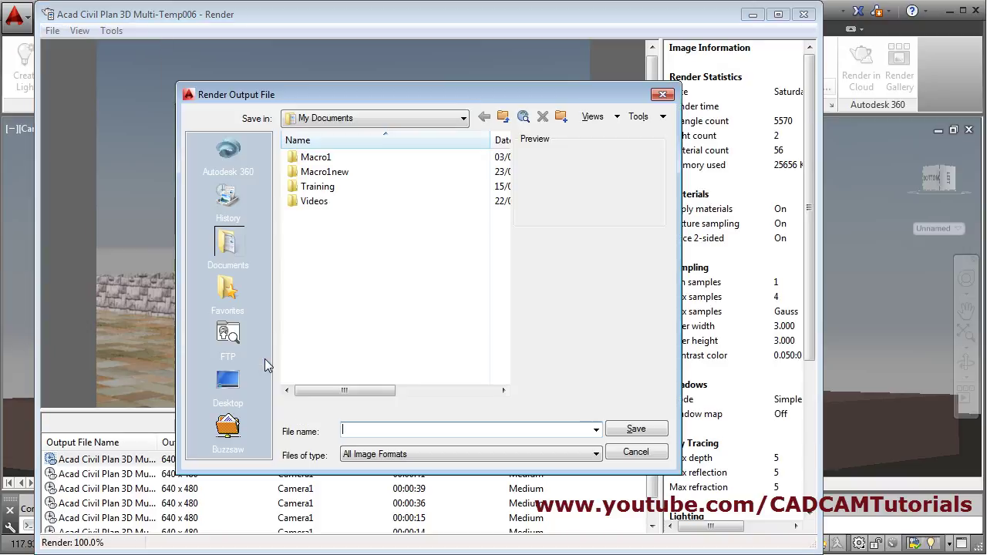
pyautogui.click(595, 454)
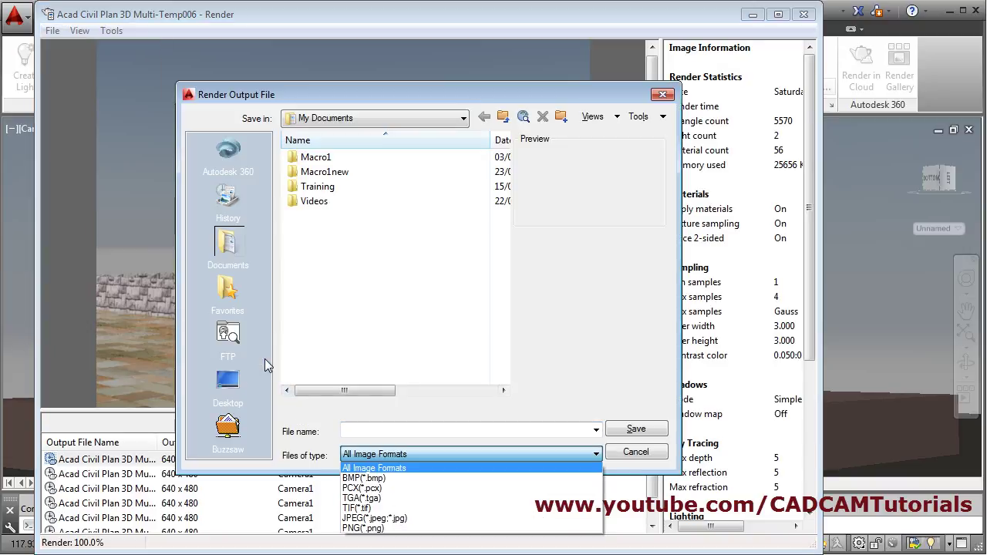
pyautogui.press('Down')
pyautogui.press('Down')
pyautogui.press('Down')
pyautogui.press('Down')
pyautogui.press('Down')
pyautogui.press('Return')
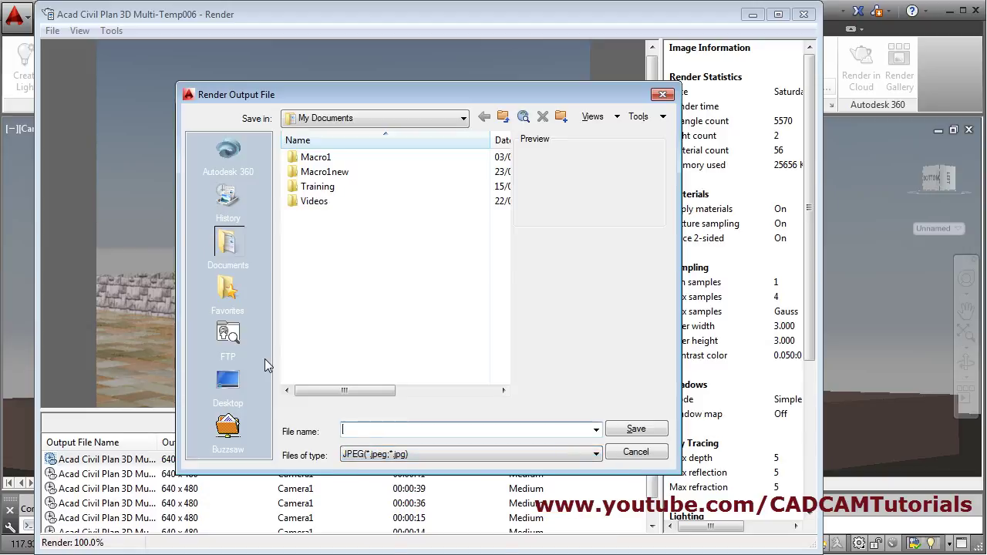
pyautogui.write('Home')
pyautogui.press('Return')
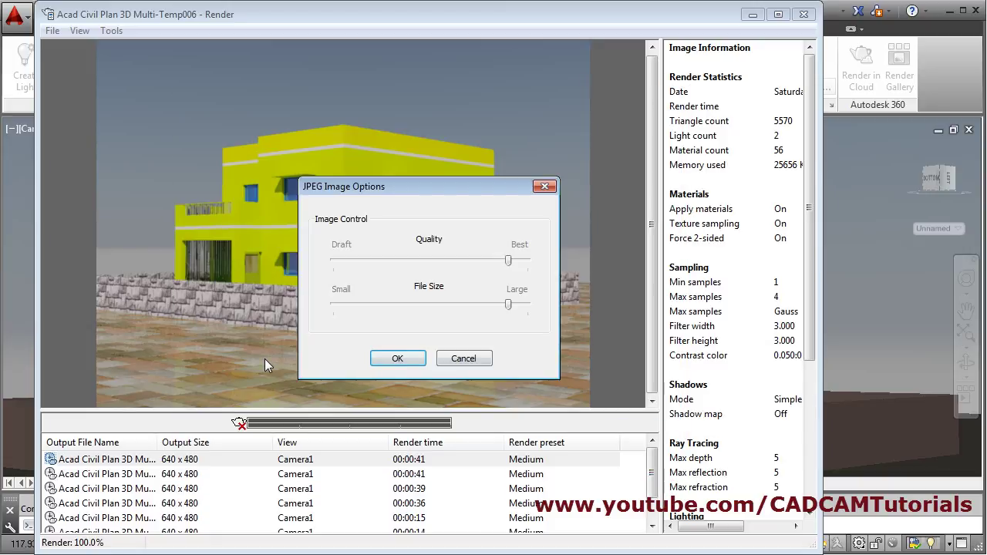
pyautogui.press('Return')
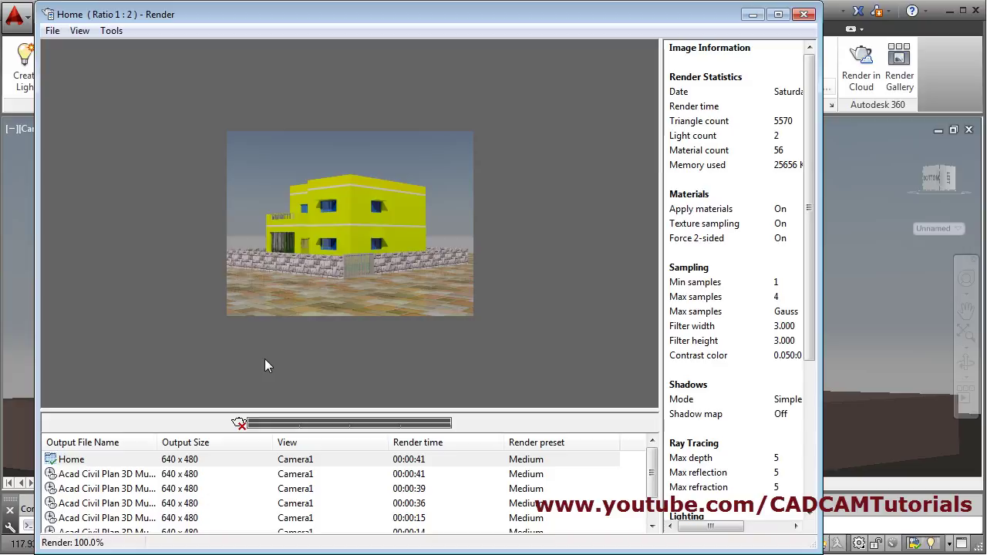
# - Go back and forth through the render history to compare the earliest plain renders with the textured ones and the saved Home image
pyautogui.moveTo(652, 472); pyautogui.dragTo(652, 496)
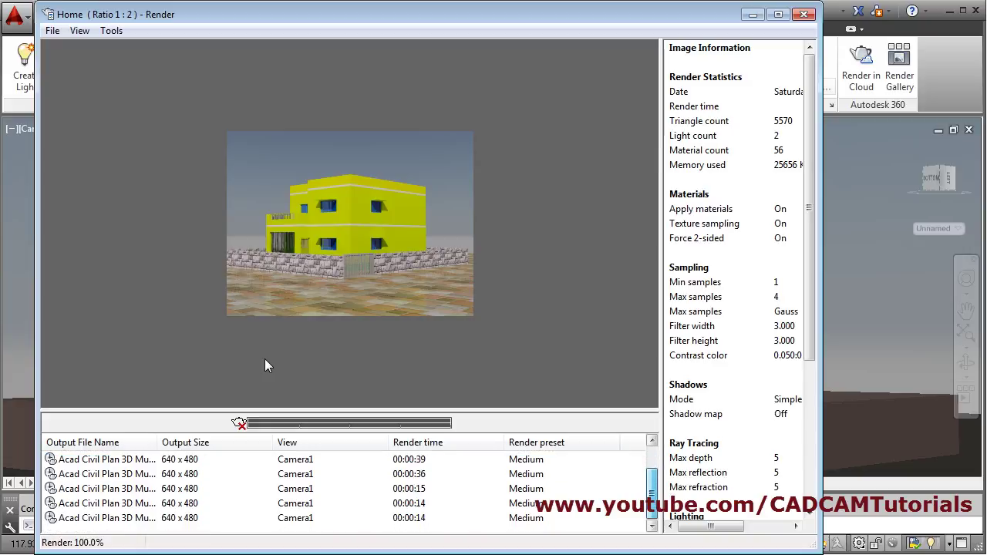
pyautogui.click(106, 518)
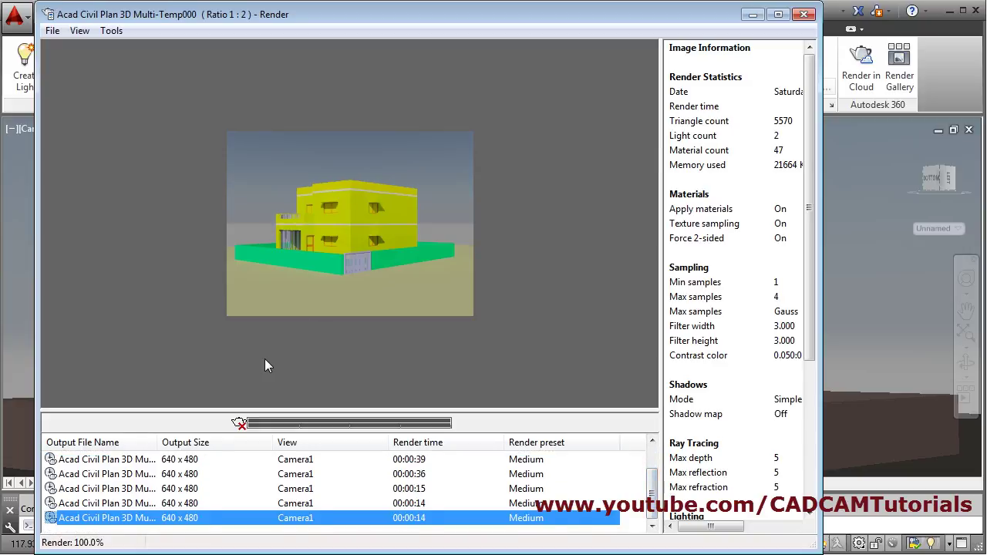
pyautogui.press('Up')
pyautogui.press('Up')
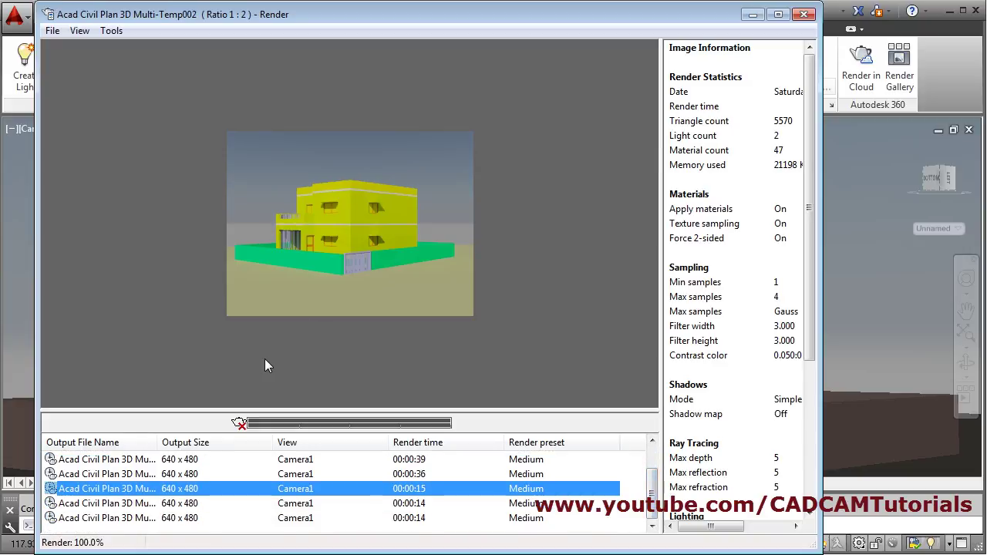
pyautogui.press('Up')
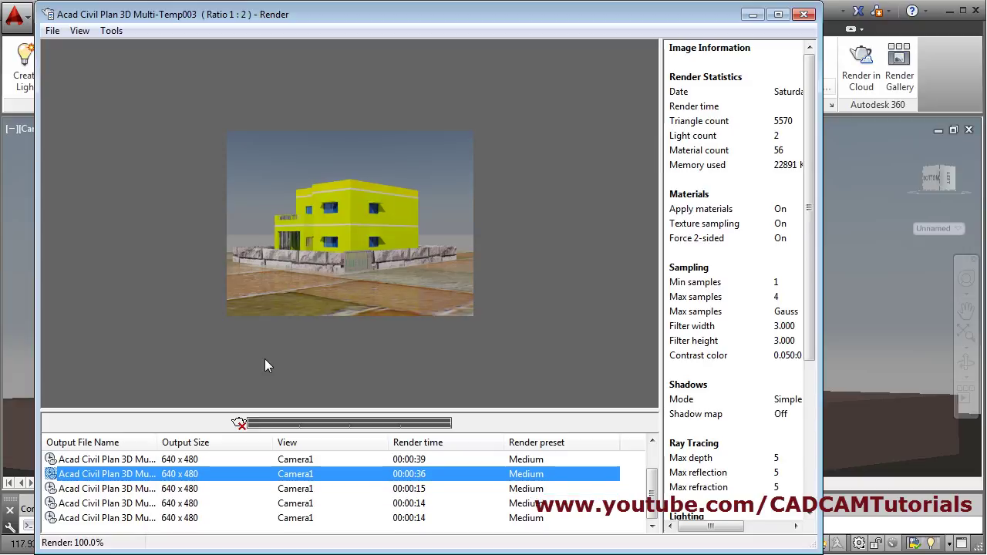
pyautogui.press('Up')
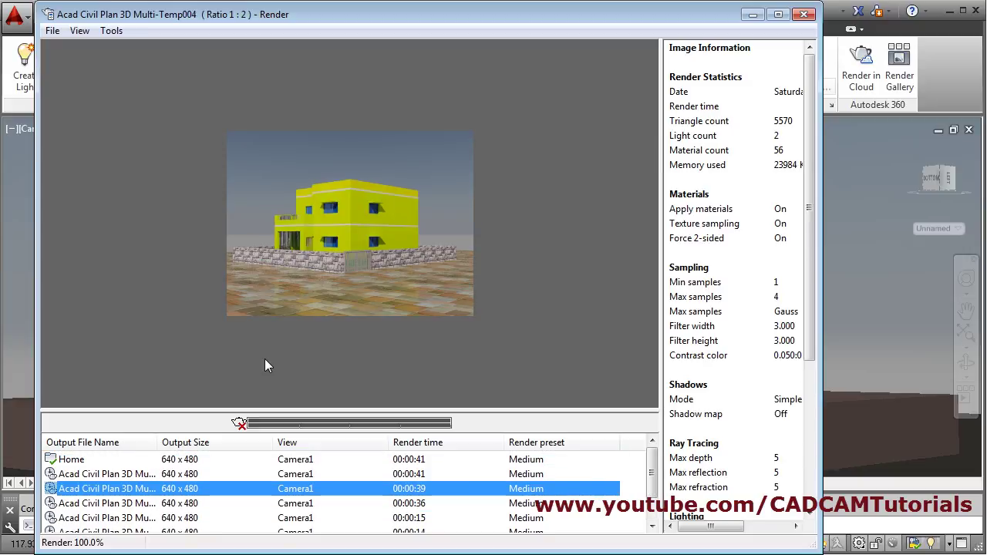
pyautogui.press('Up')
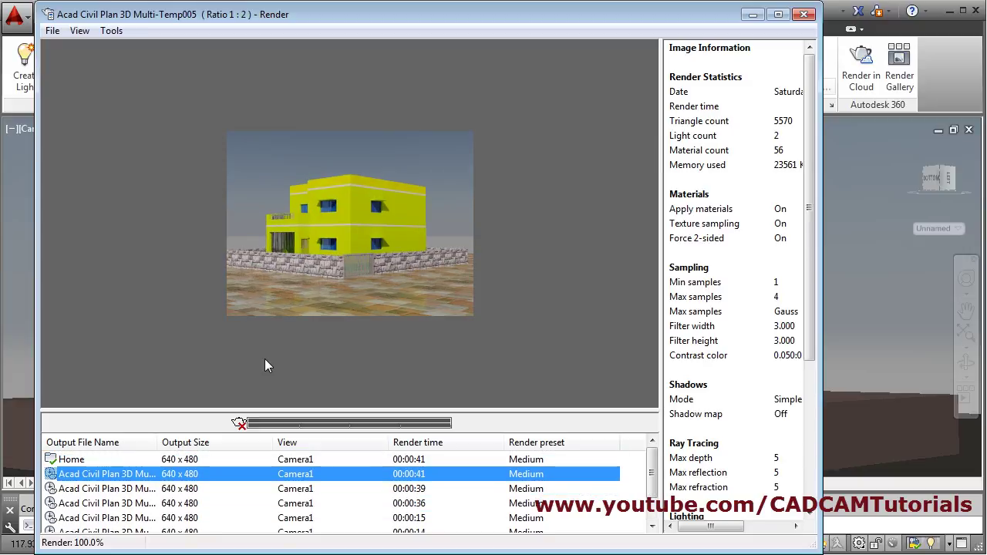
pyautogui.press('Up')
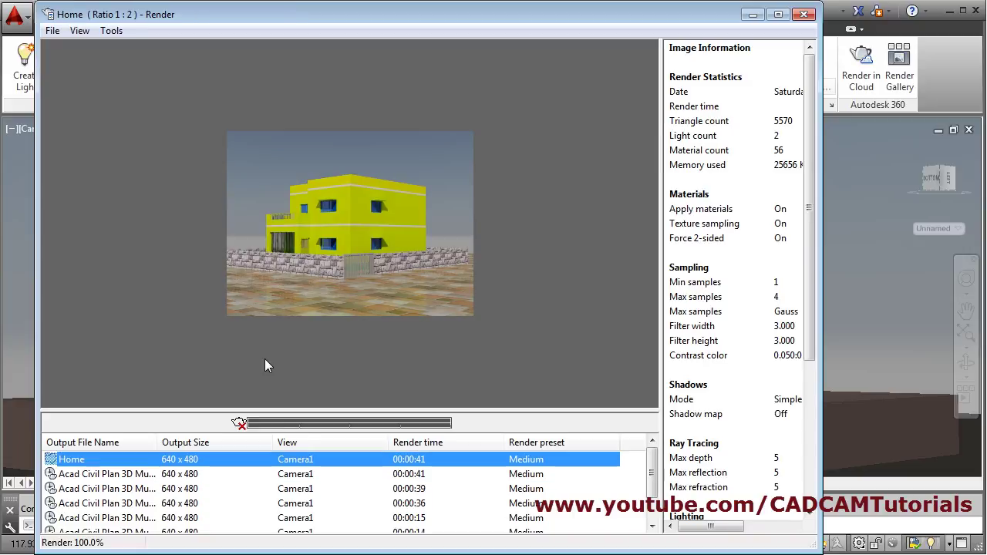
pyautogui.press('Down')
pyautogui.press('Down')
pyautogui.press('Down')
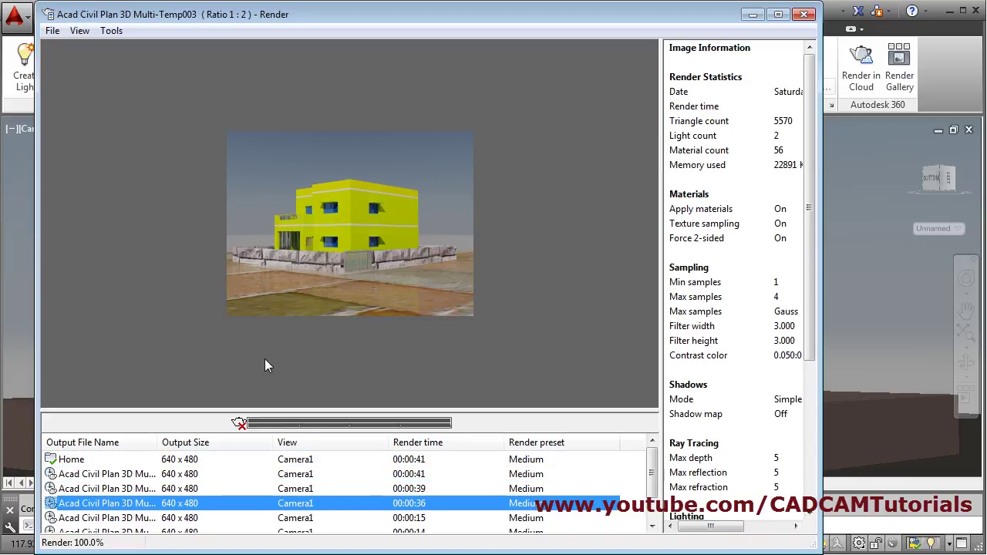
pyautogui.press('Down')
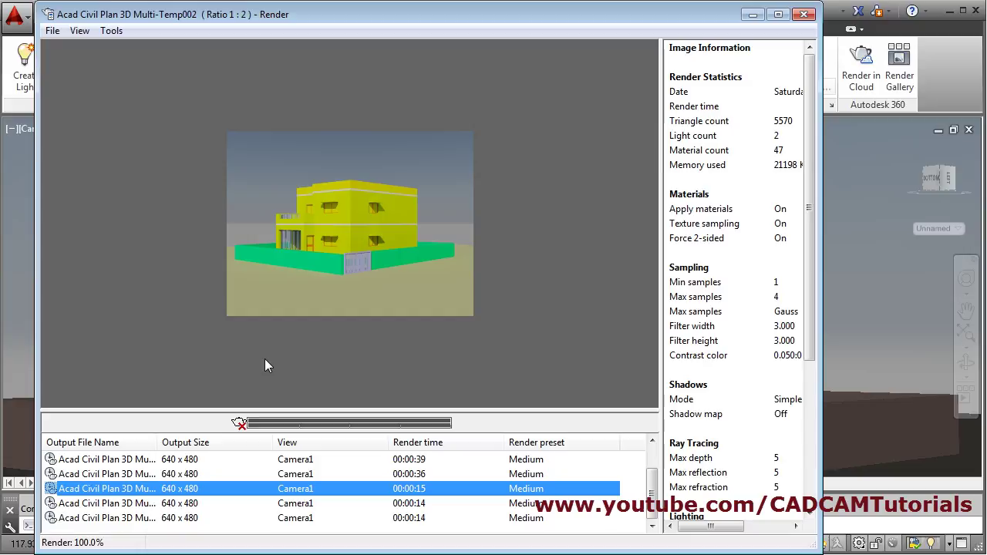
pyautogui.press('Down')
pyautogui.press('Down')
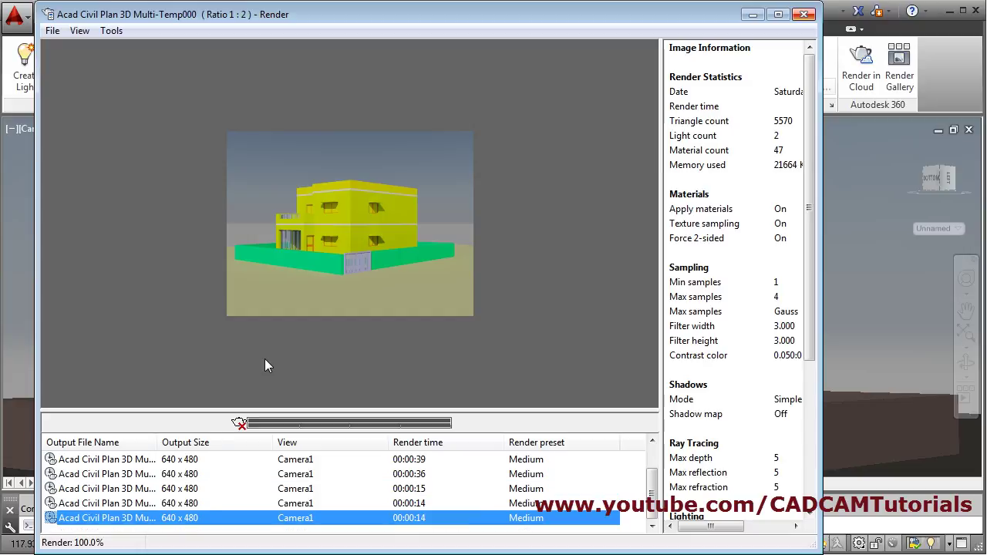